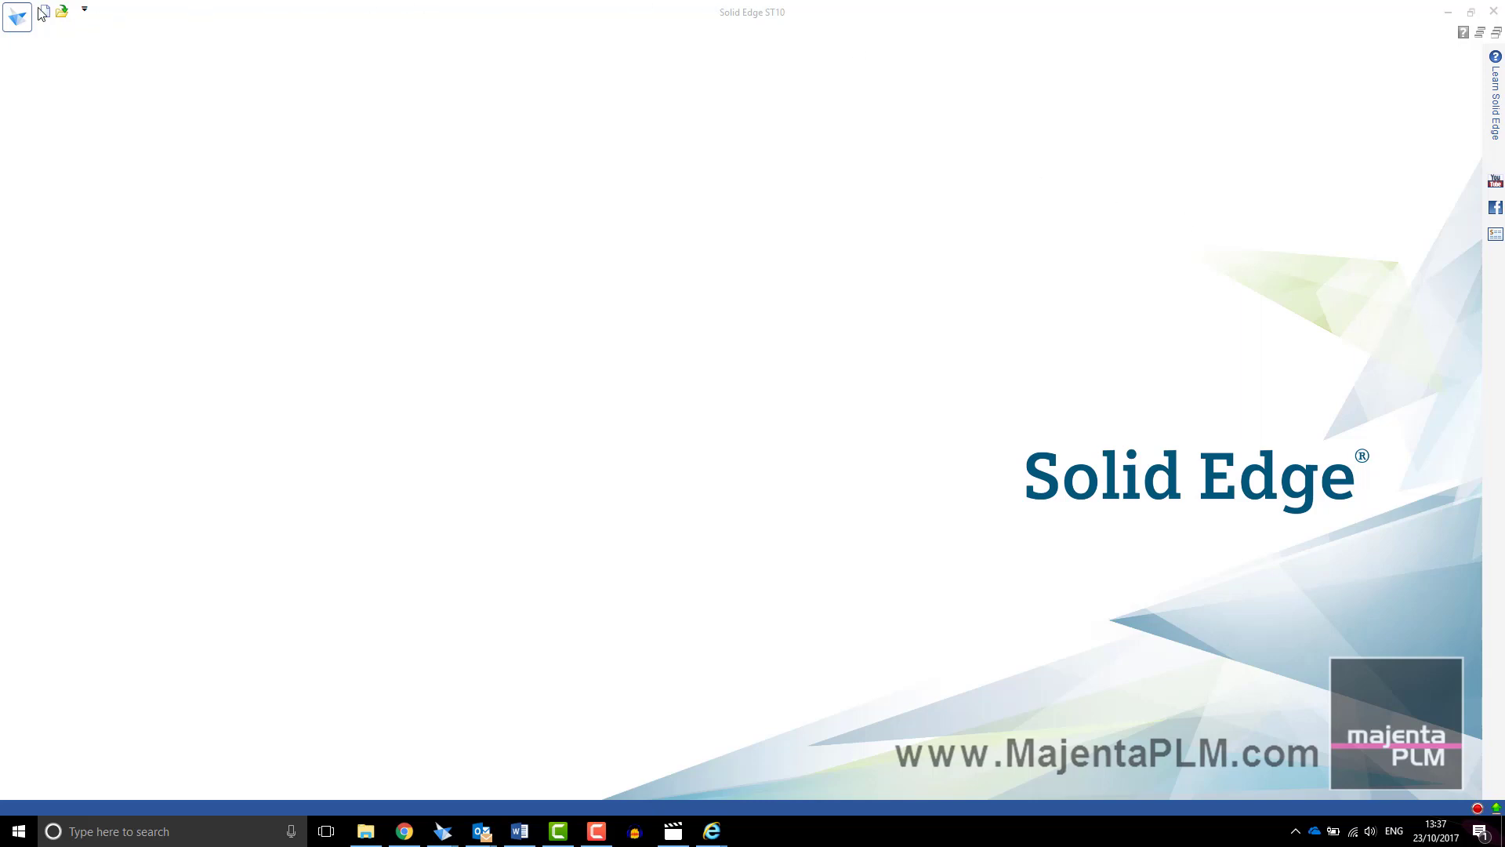
- Create a new part document from the ISO Metric Part template
left_click(14, 19)
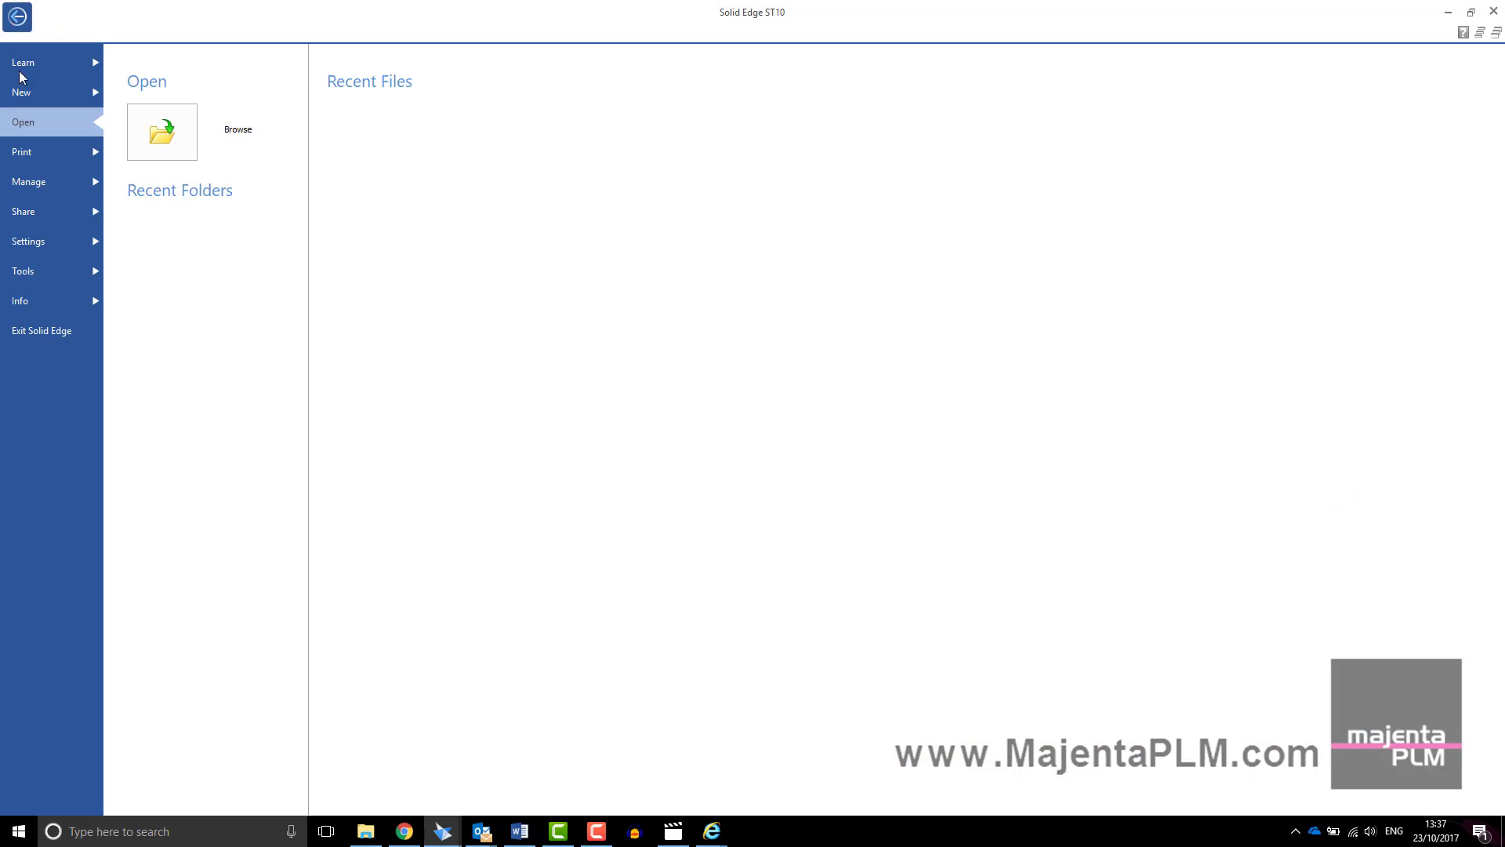
mouse_move(21, 94)
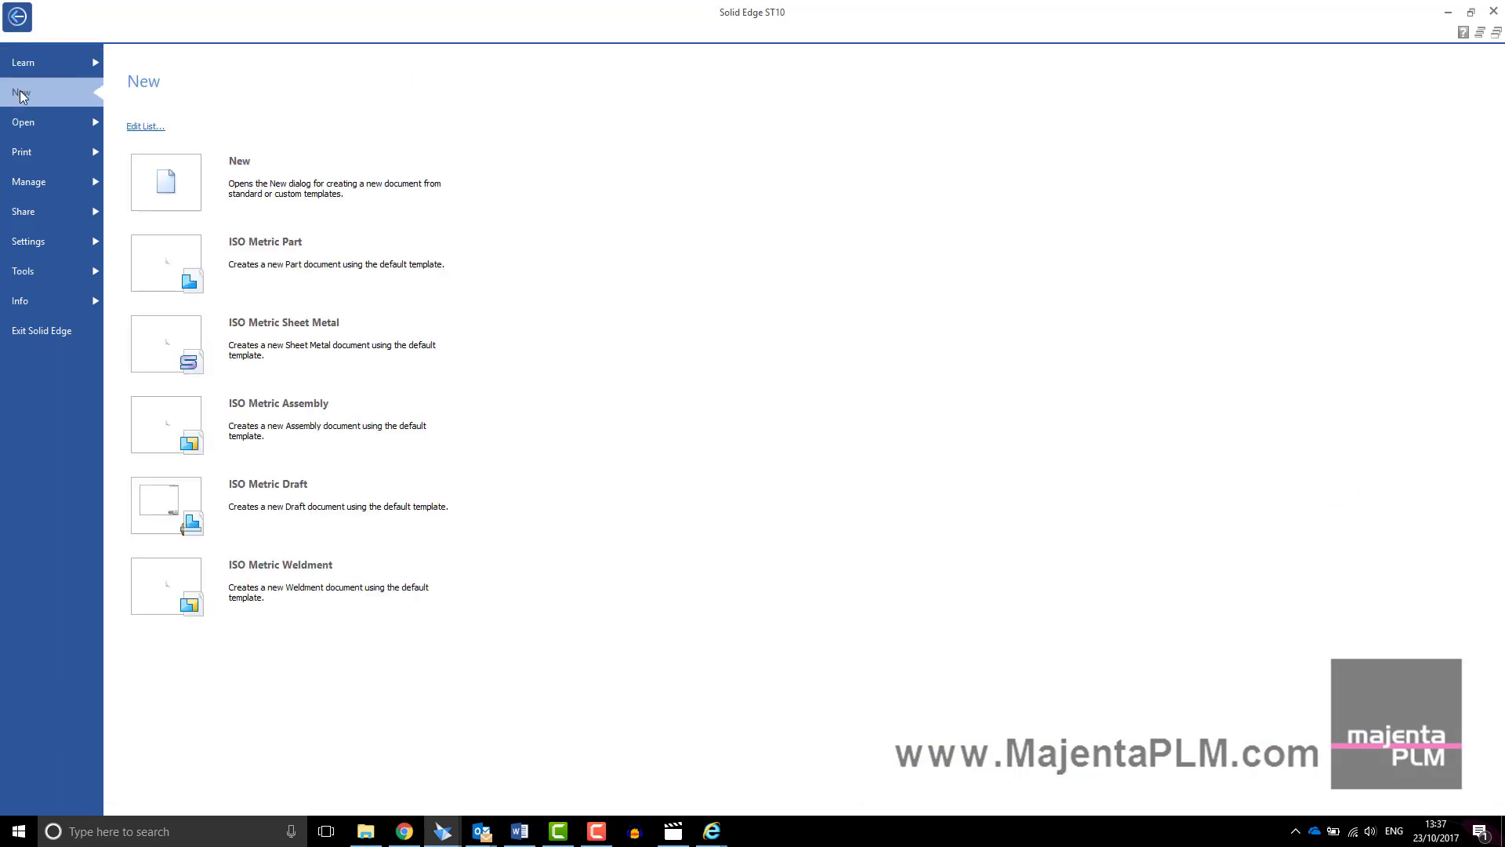
left_click(179, 271)
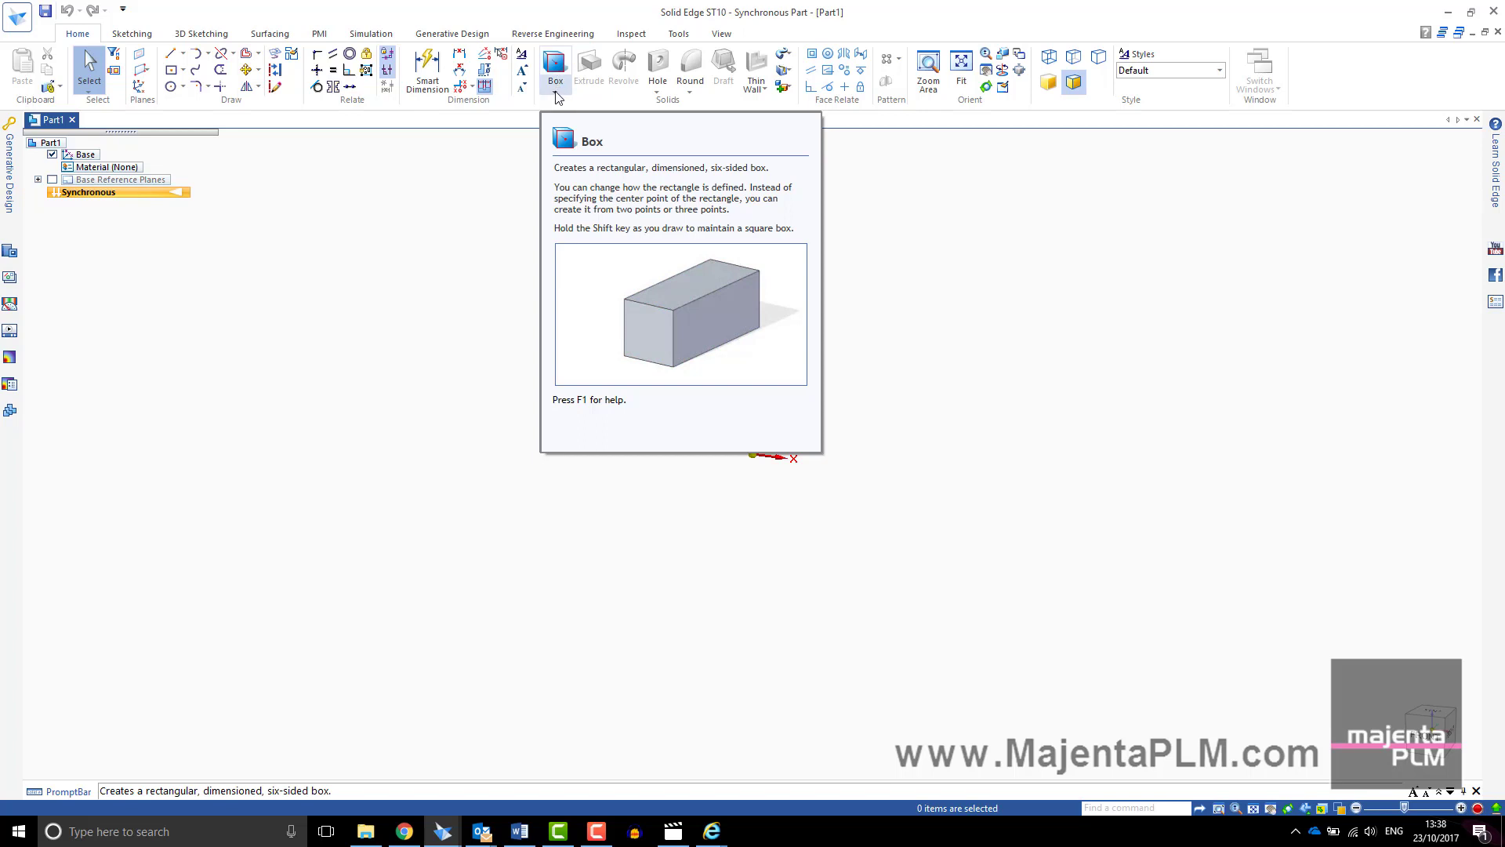
- Start a Box primitive by centre, show the base reference planes and lock drawing to the Front (xz) plane
left_click(556, 95)
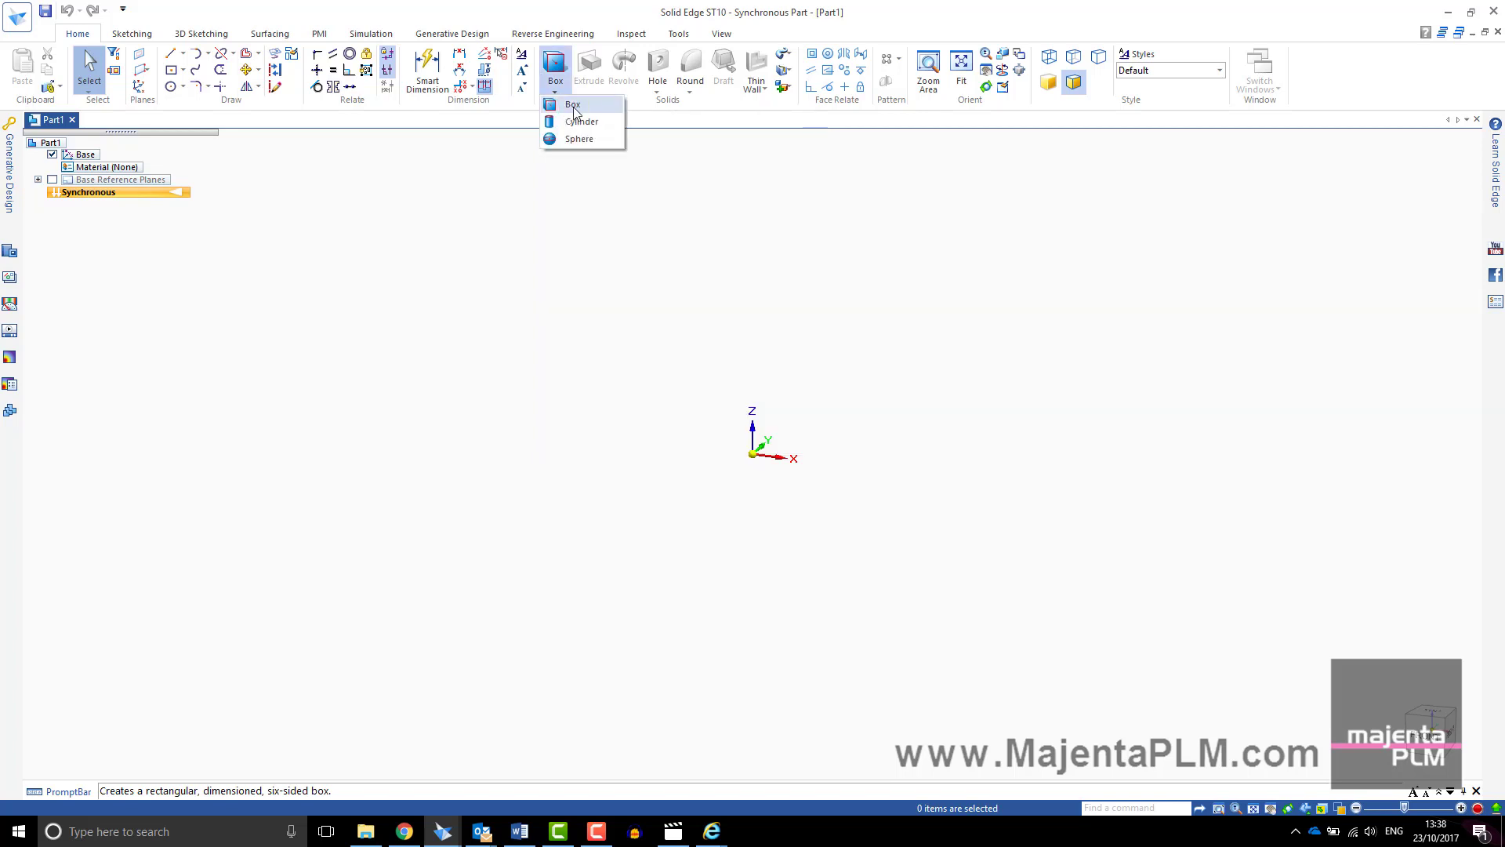
left_click(574, 114)
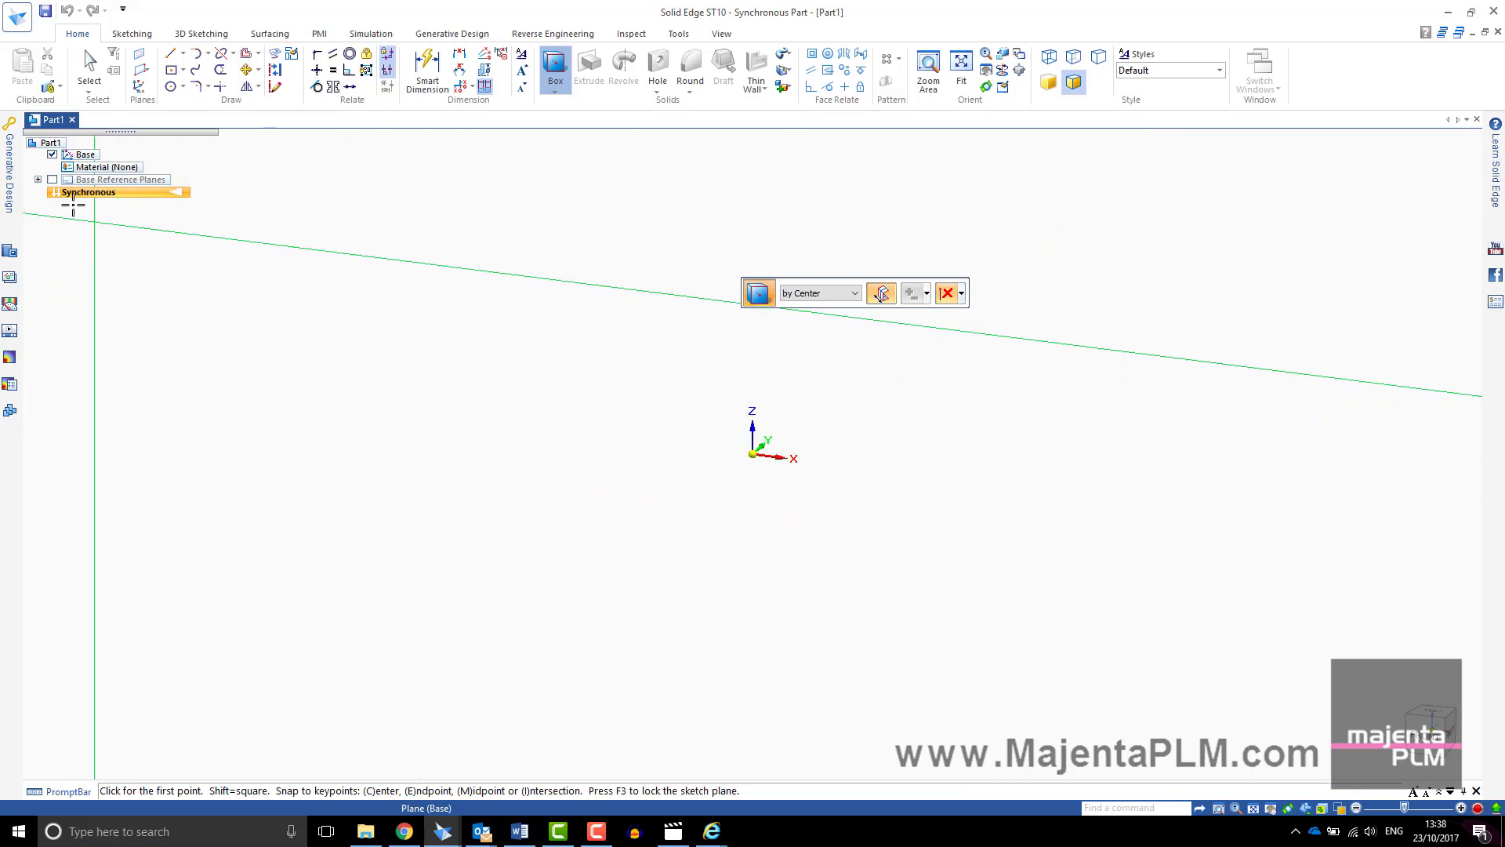
left_click(52, 180)
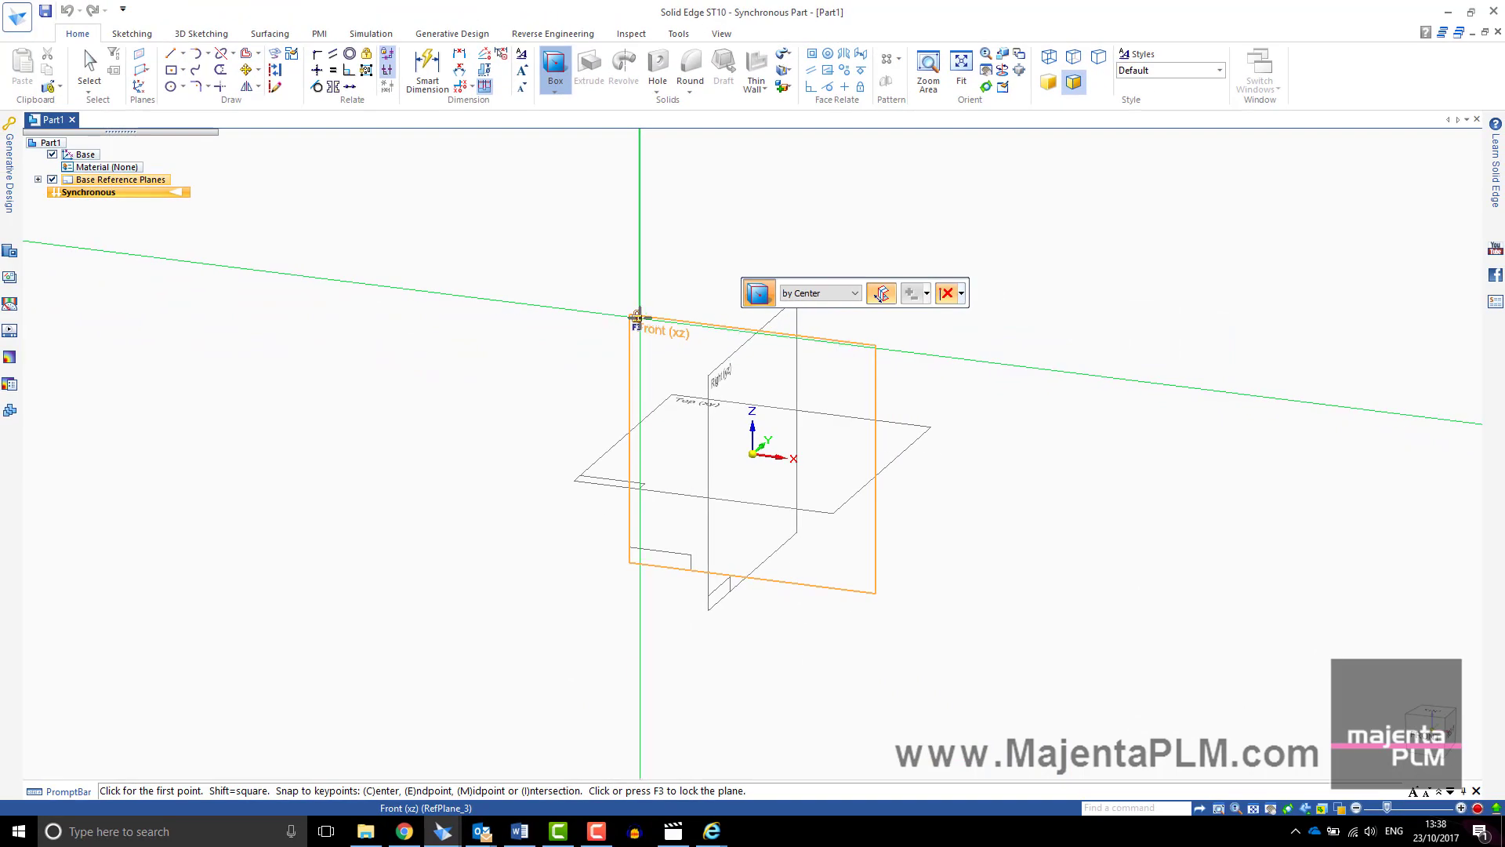
key("F3")
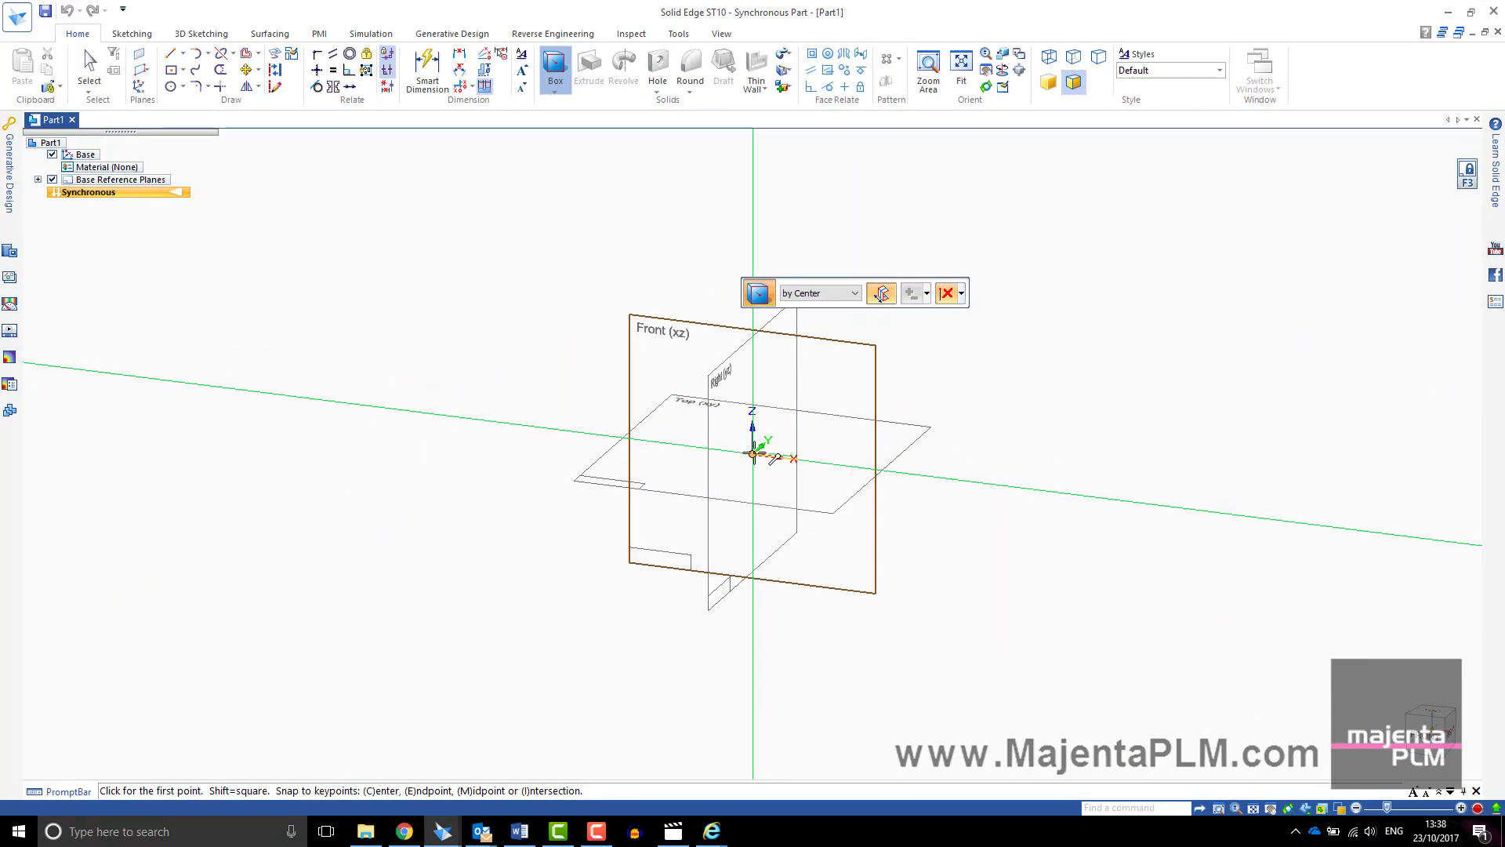
- Define the box's rectangle centred on the origin with a width of 80 mm and a height of 60 mm
left_click(753, 453)
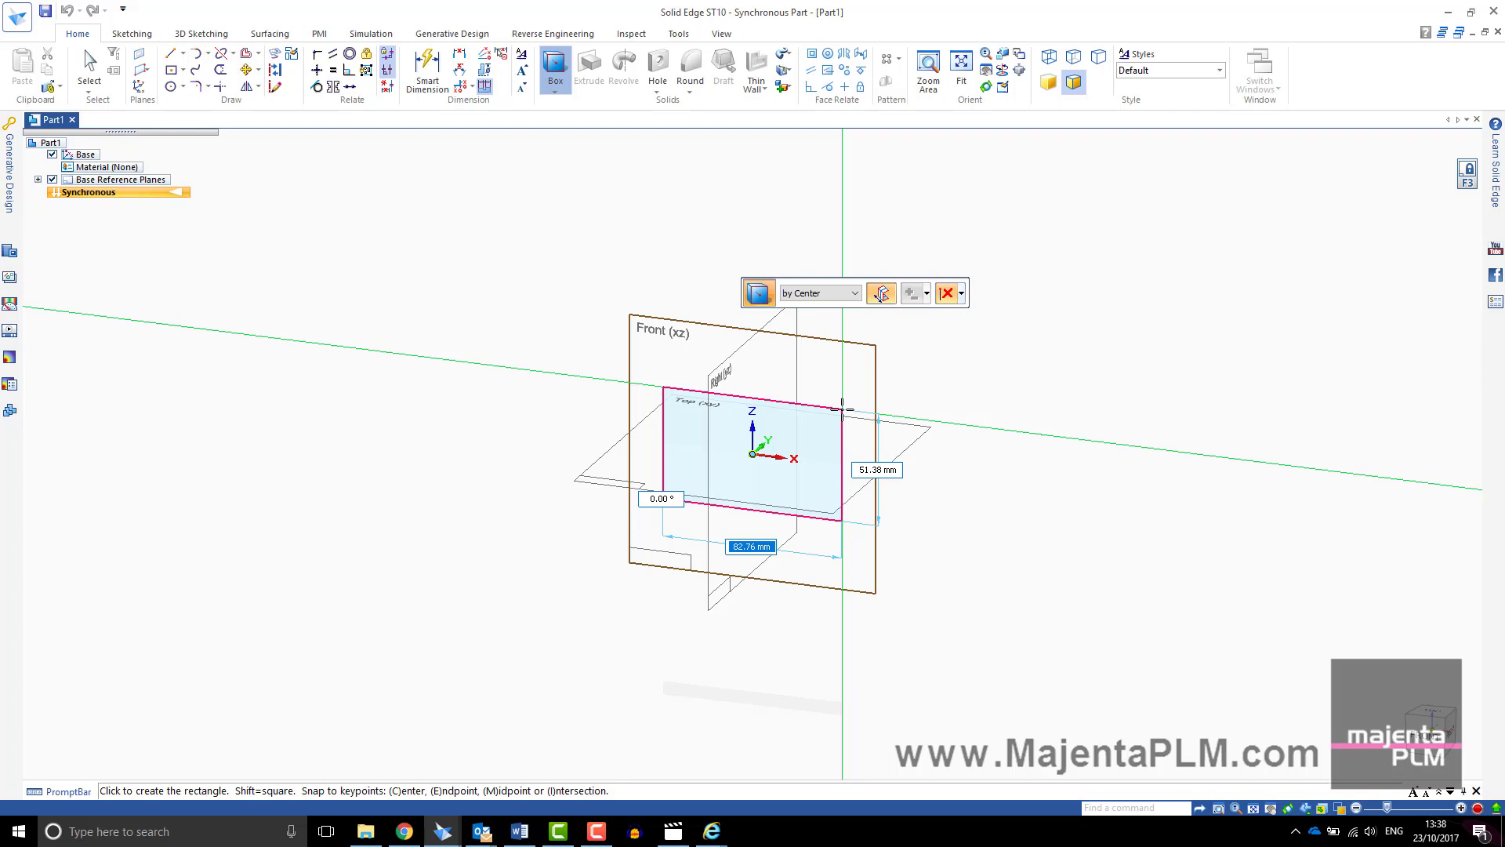
key("shift")
type("80")
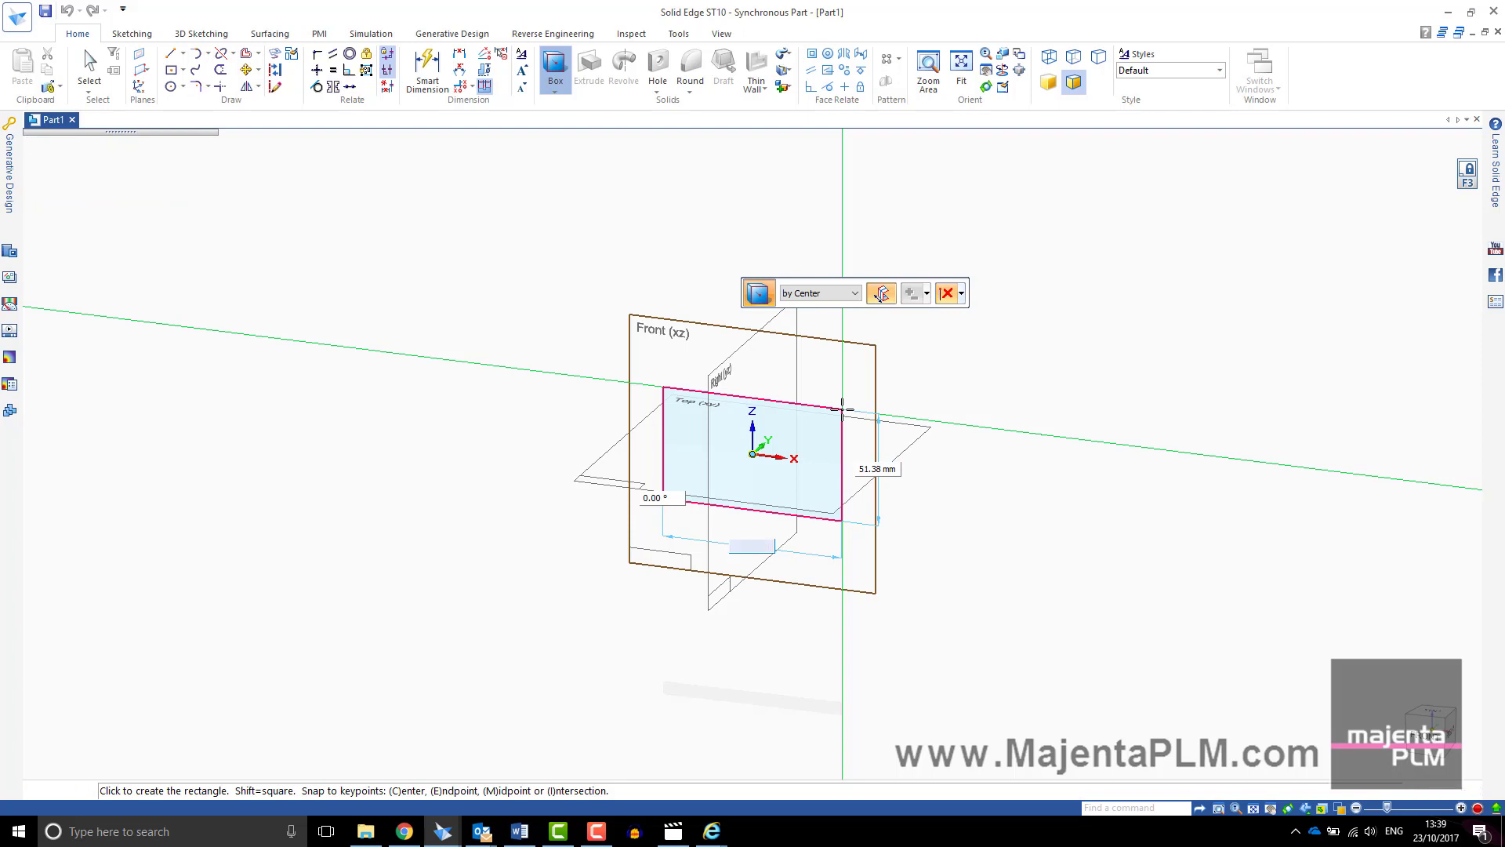
key("Tab")
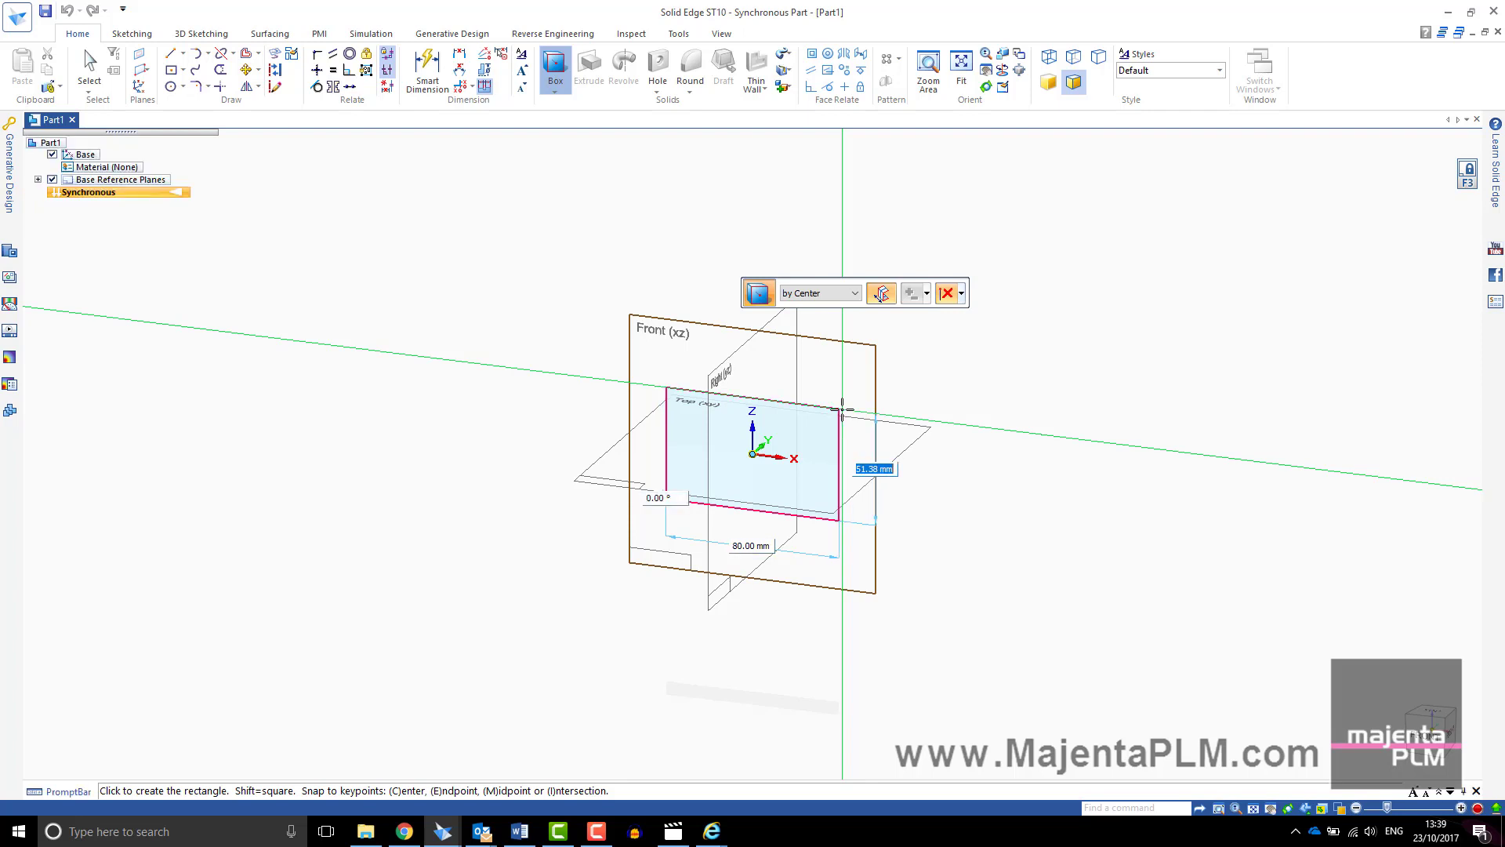
type("6")
type("0")
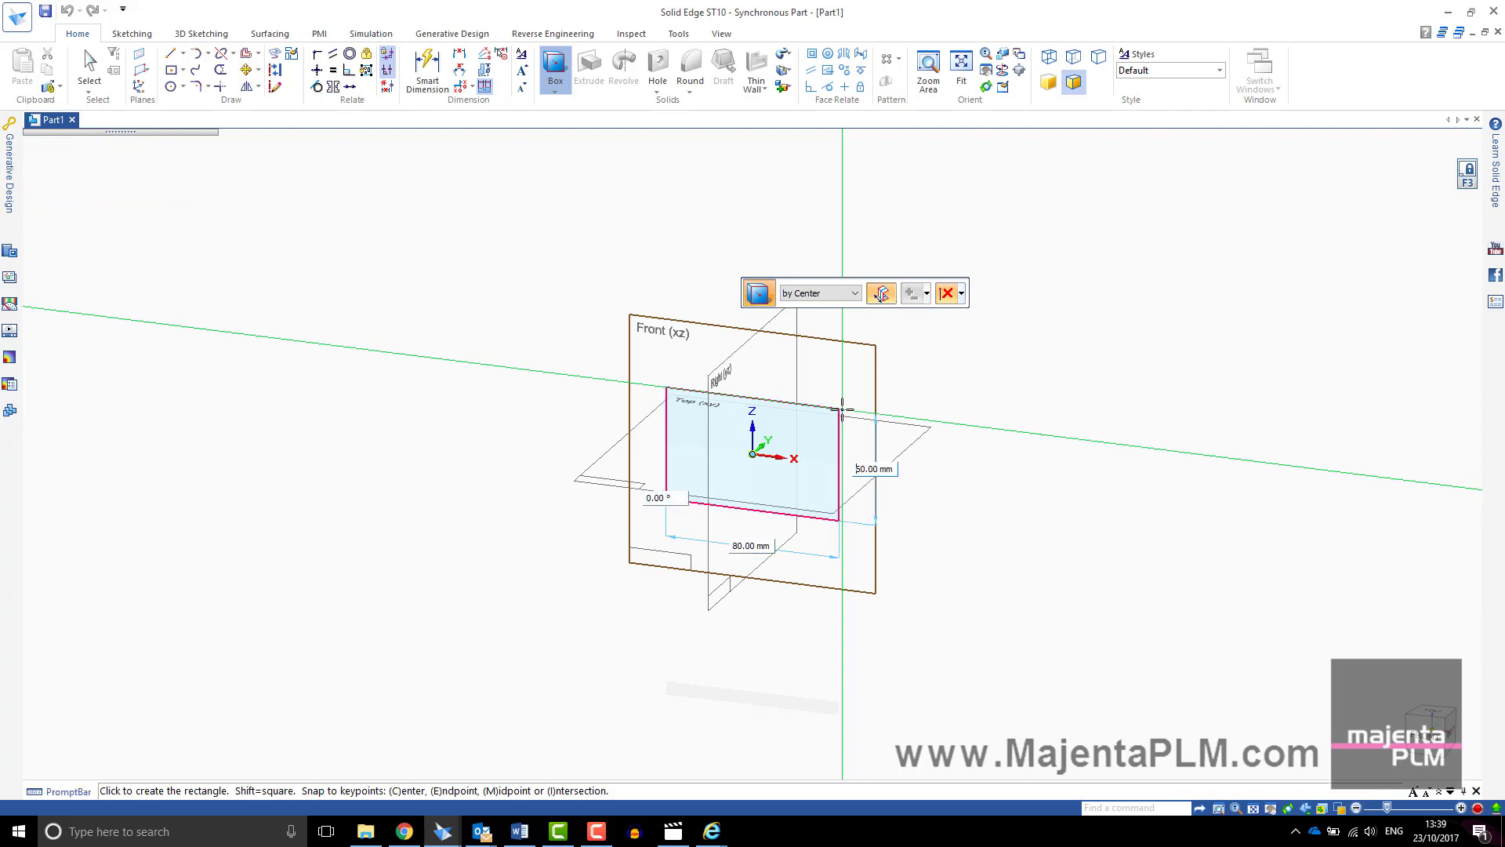
key("Tab")
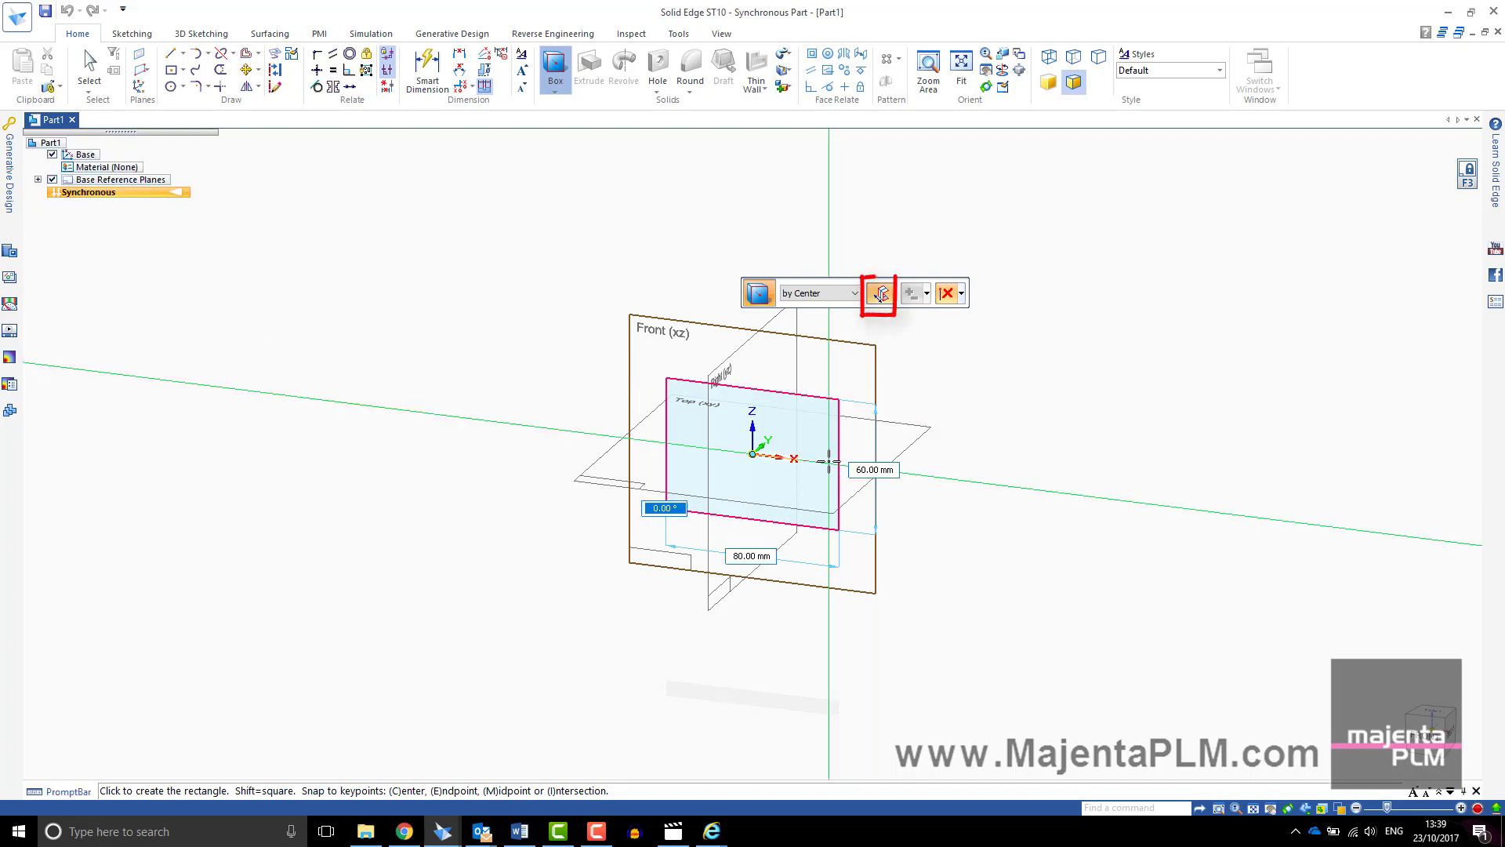
key("Return")
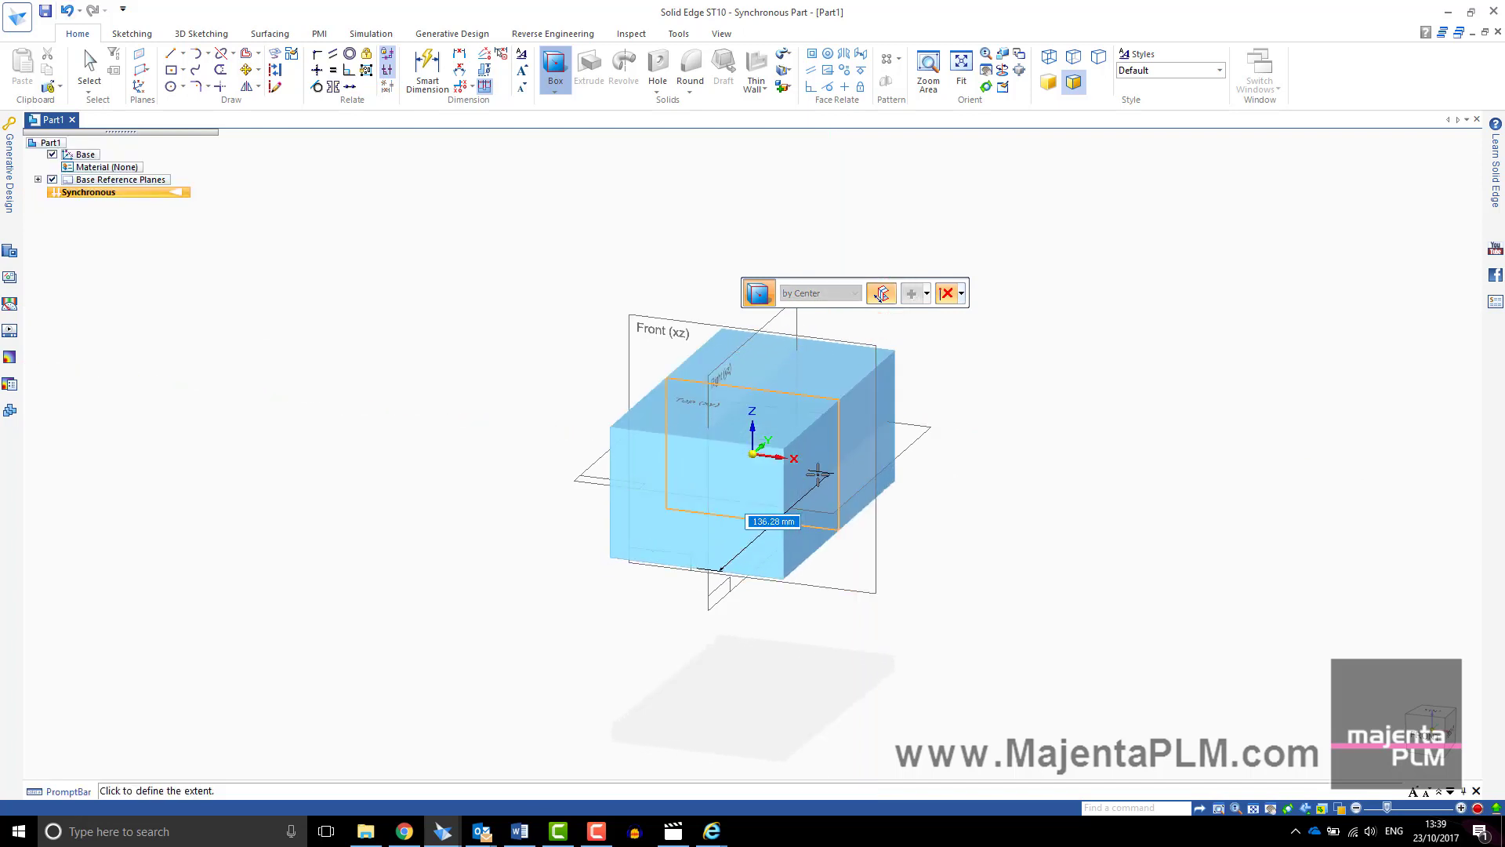
- Toggle the symmetric extent off and on again, and give the box a symmetric depth of about 105 mm
key("shift")
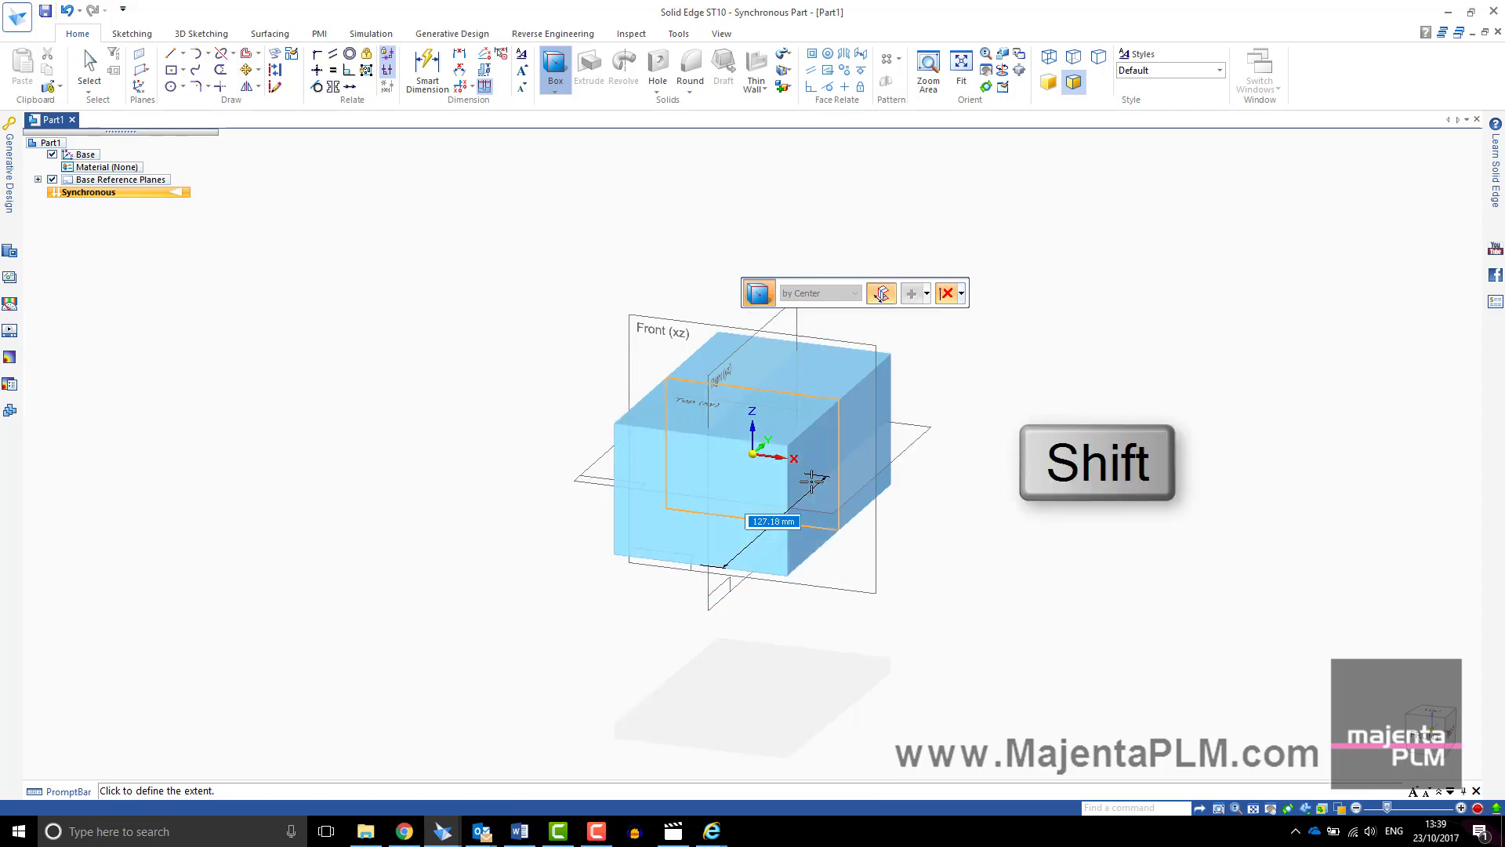
left_click(884, 299)
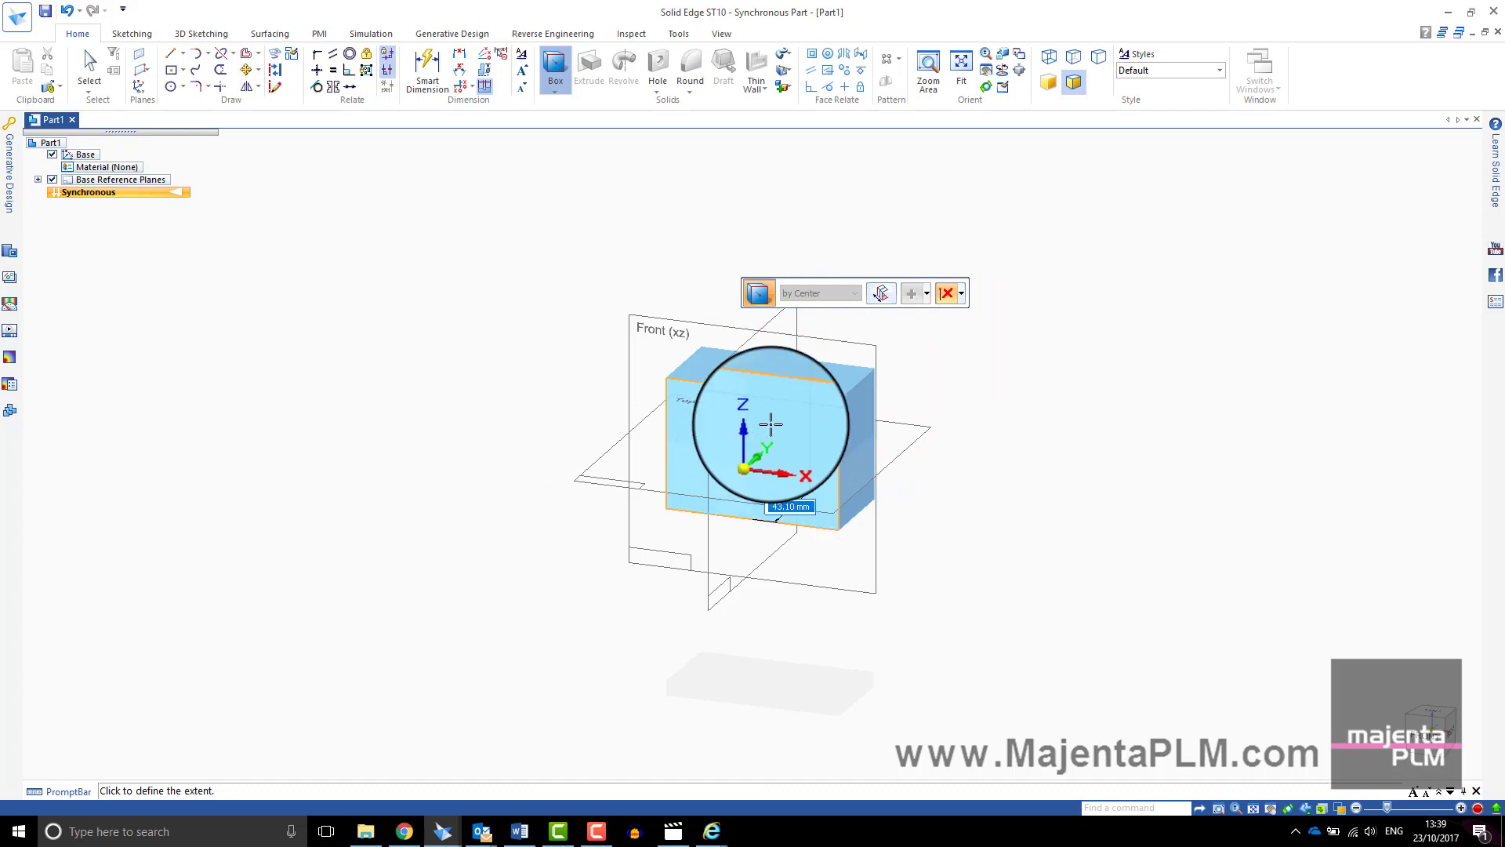
left_click(881, 293)
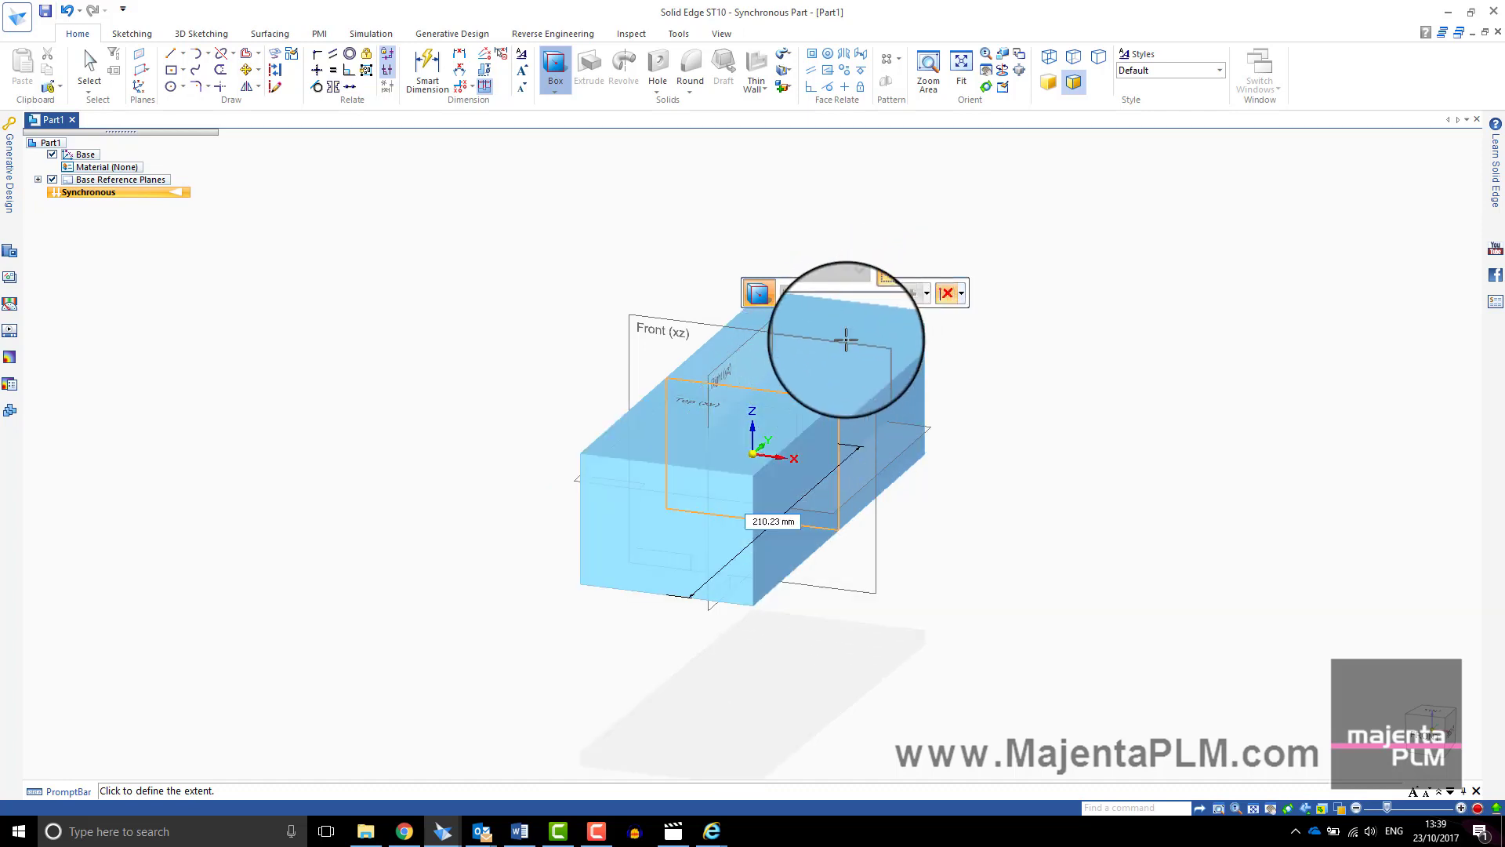
left_click(729, 404)
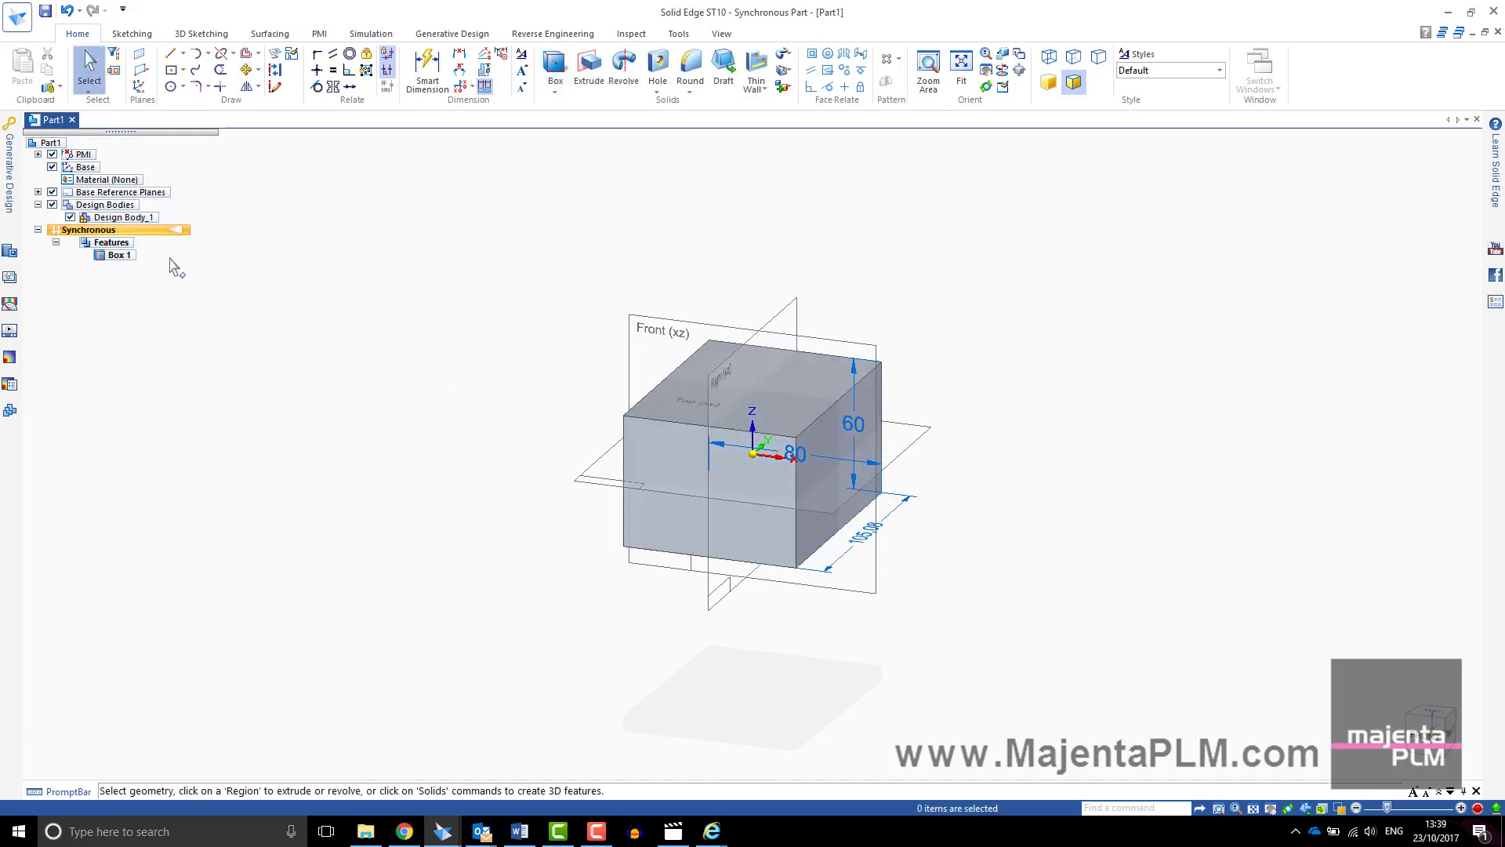
- Hide the base reference planes and expand the PMI dimensions to list the box's individual linear dimensions
left_click(51, 192)
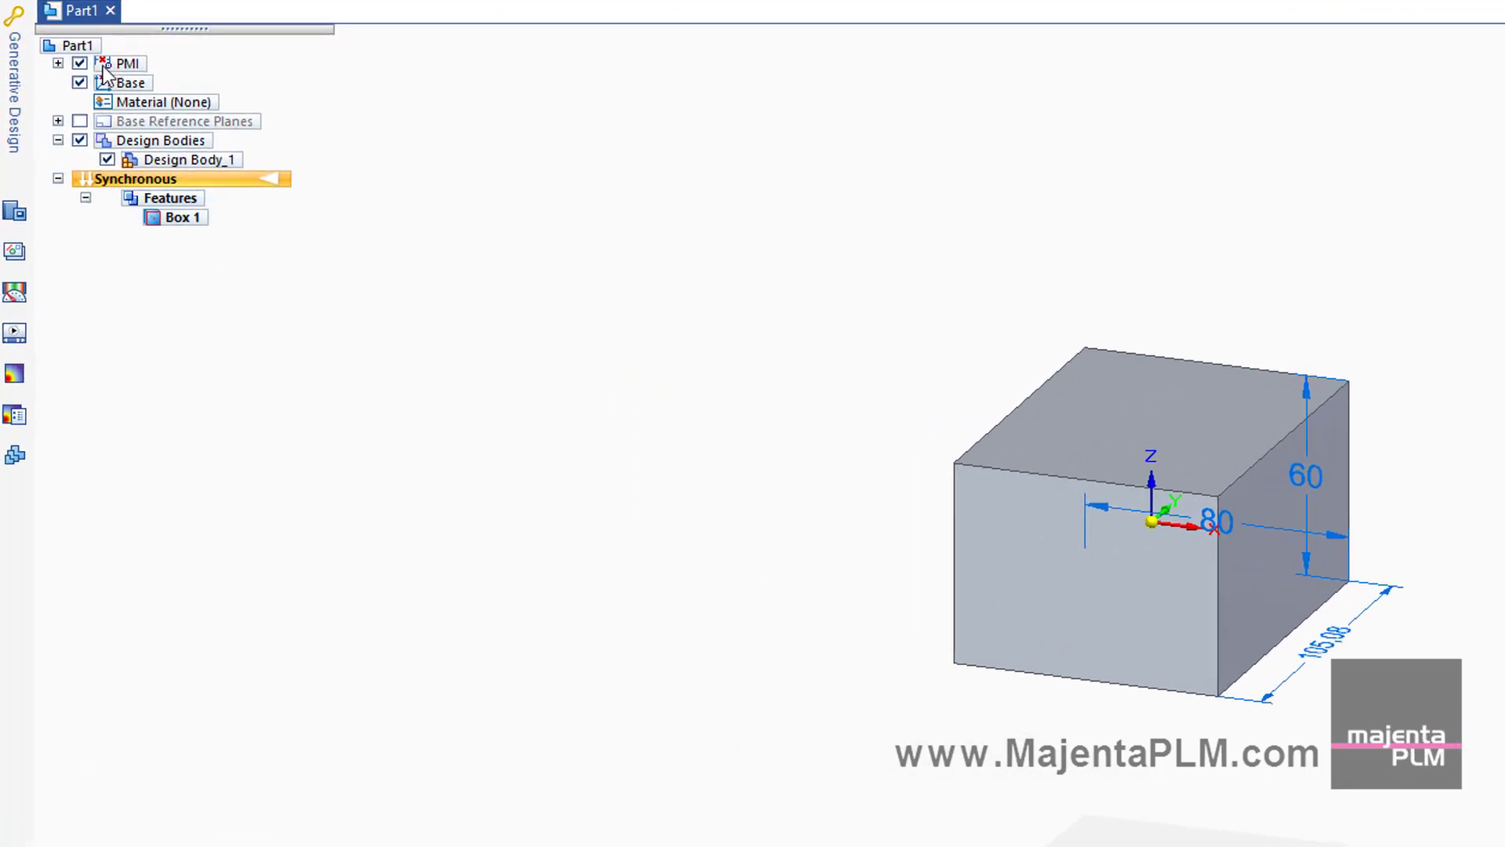
left_click(58, 63)
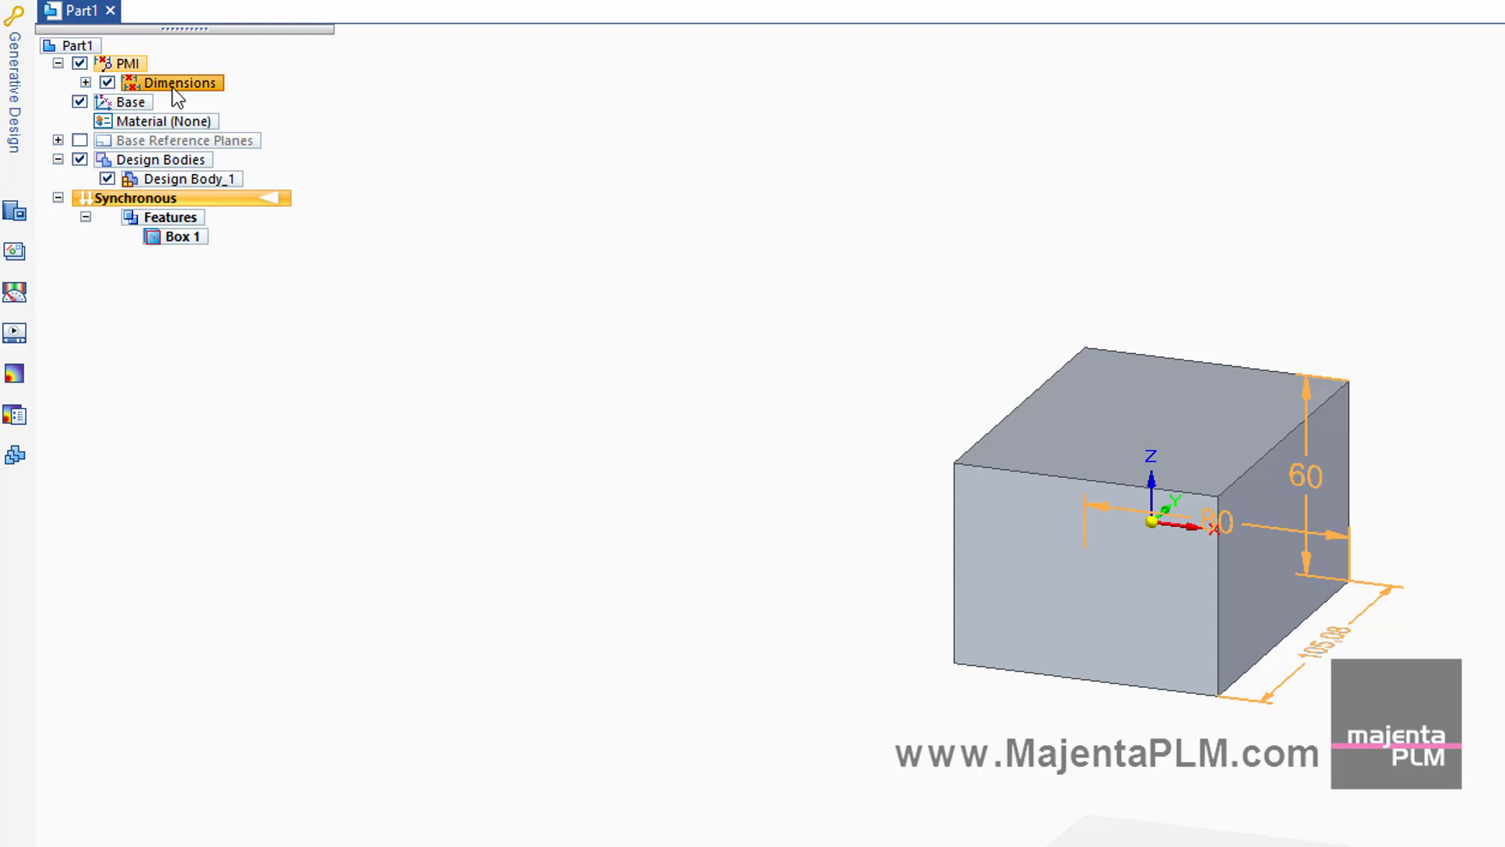
left_click(86, 82)
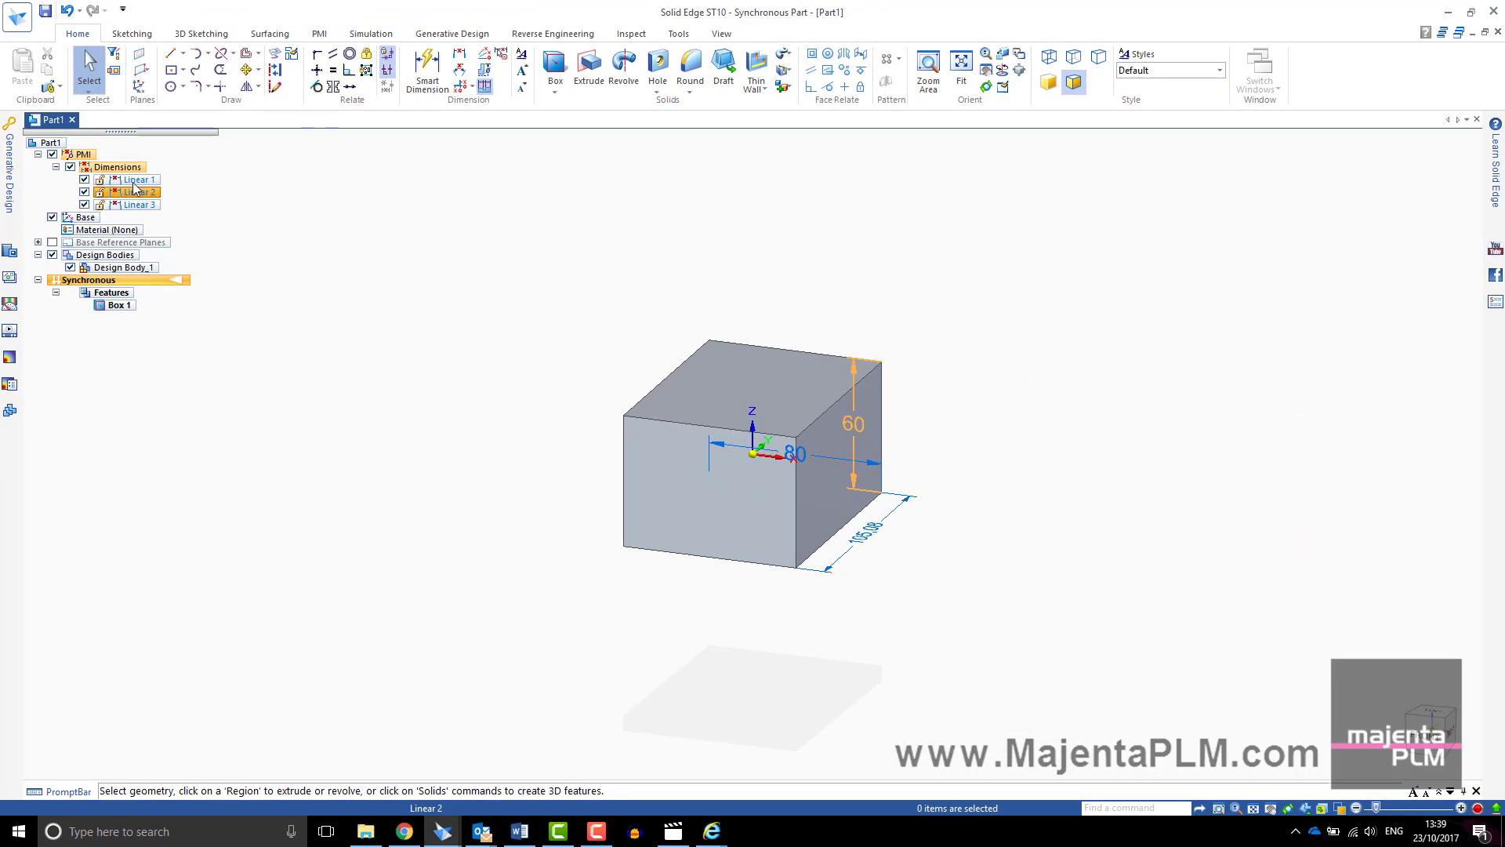
- Set the box's depth dimension to 80 mm
left_click(869, 541)
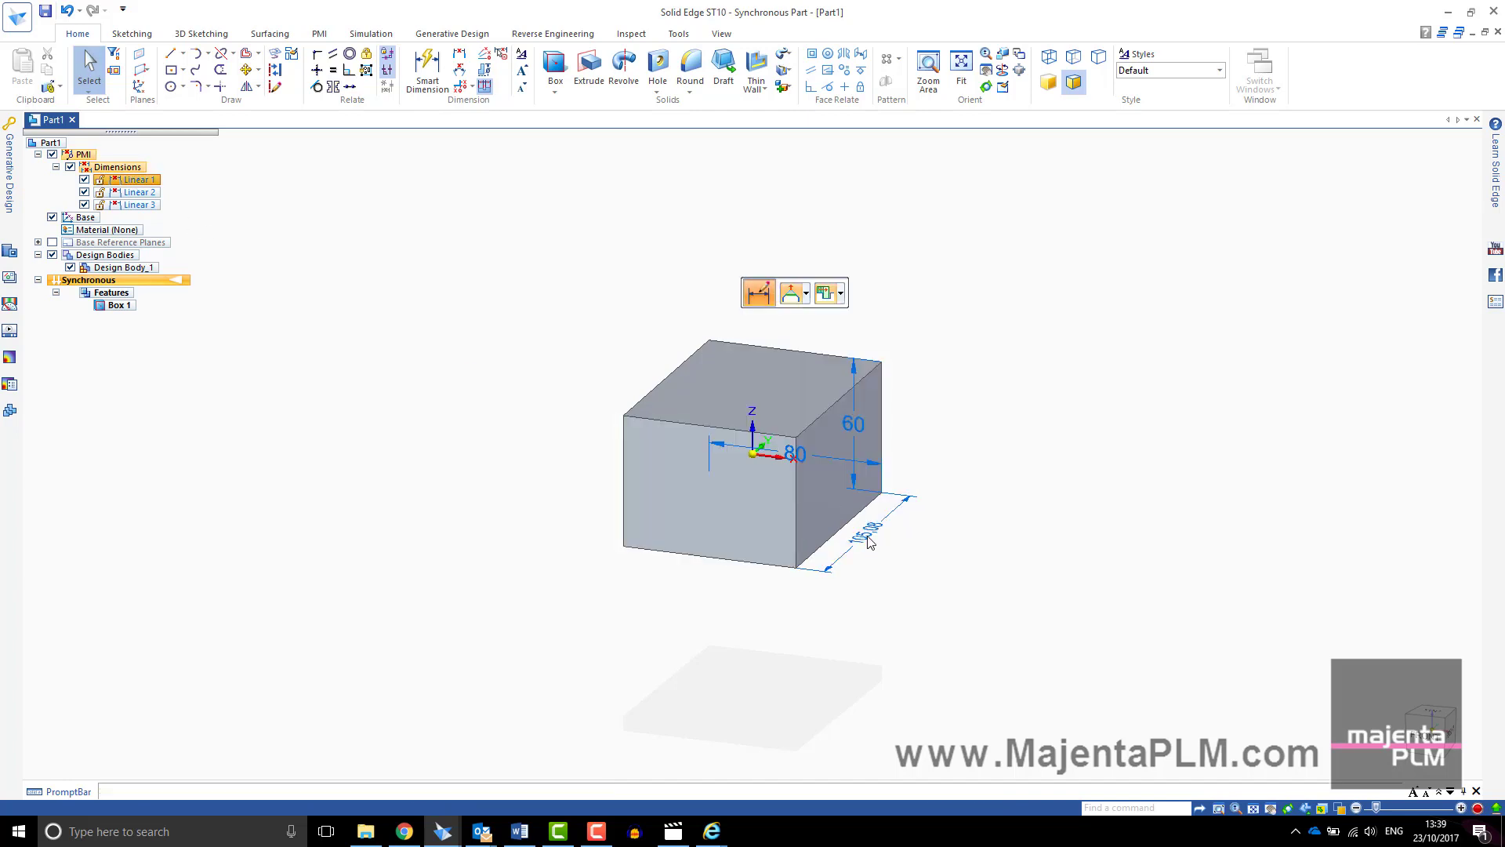
left_click(868, 540)
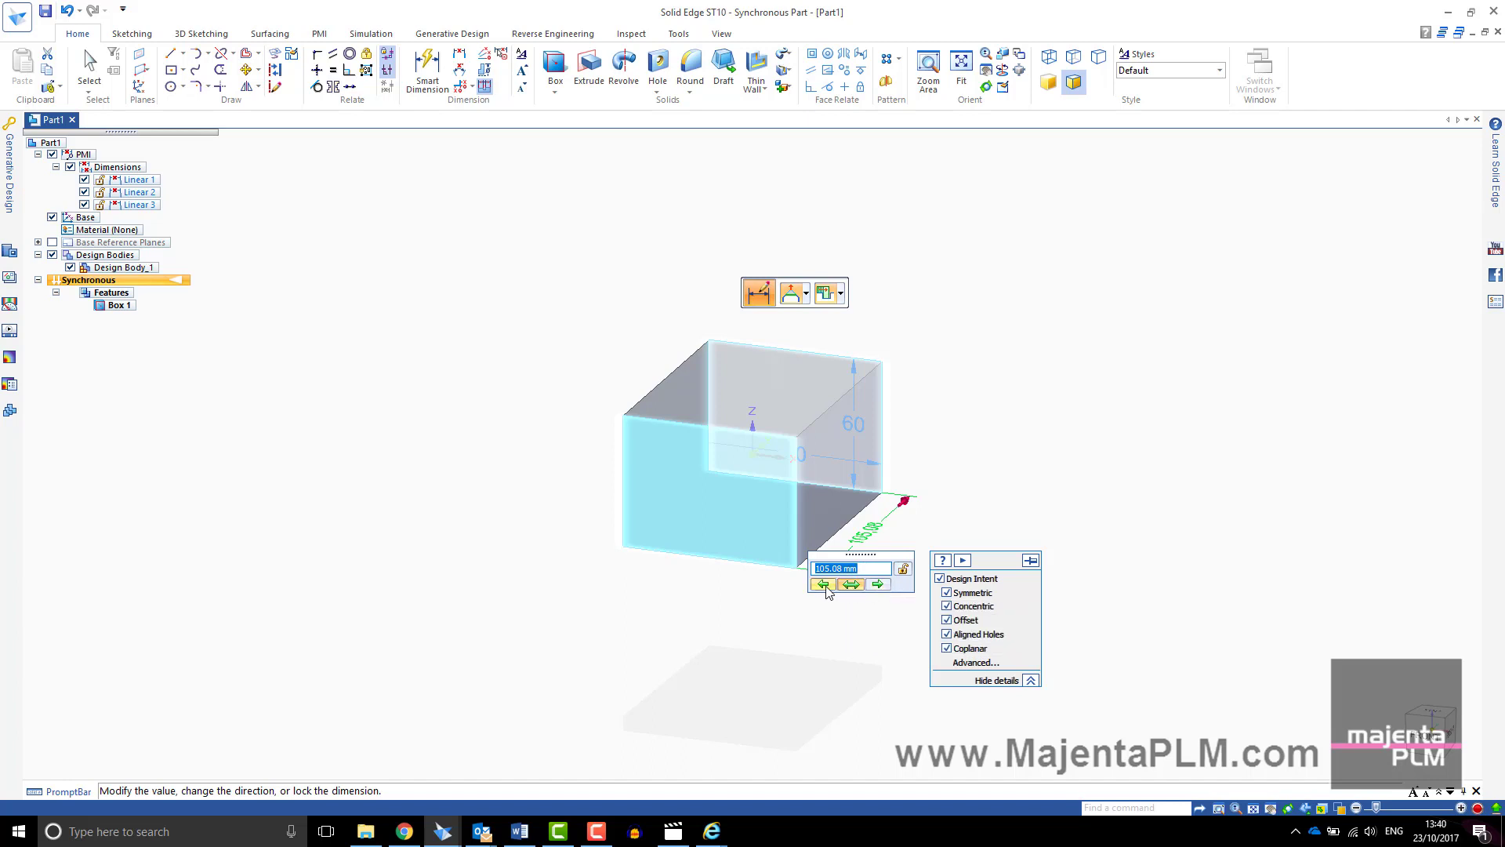
type("80")
key("Return")
- Lock the box's depth dimension
middle_click_drag(964, 578, 866, 576)
left_click(852, 553)
left_click(857, 556)
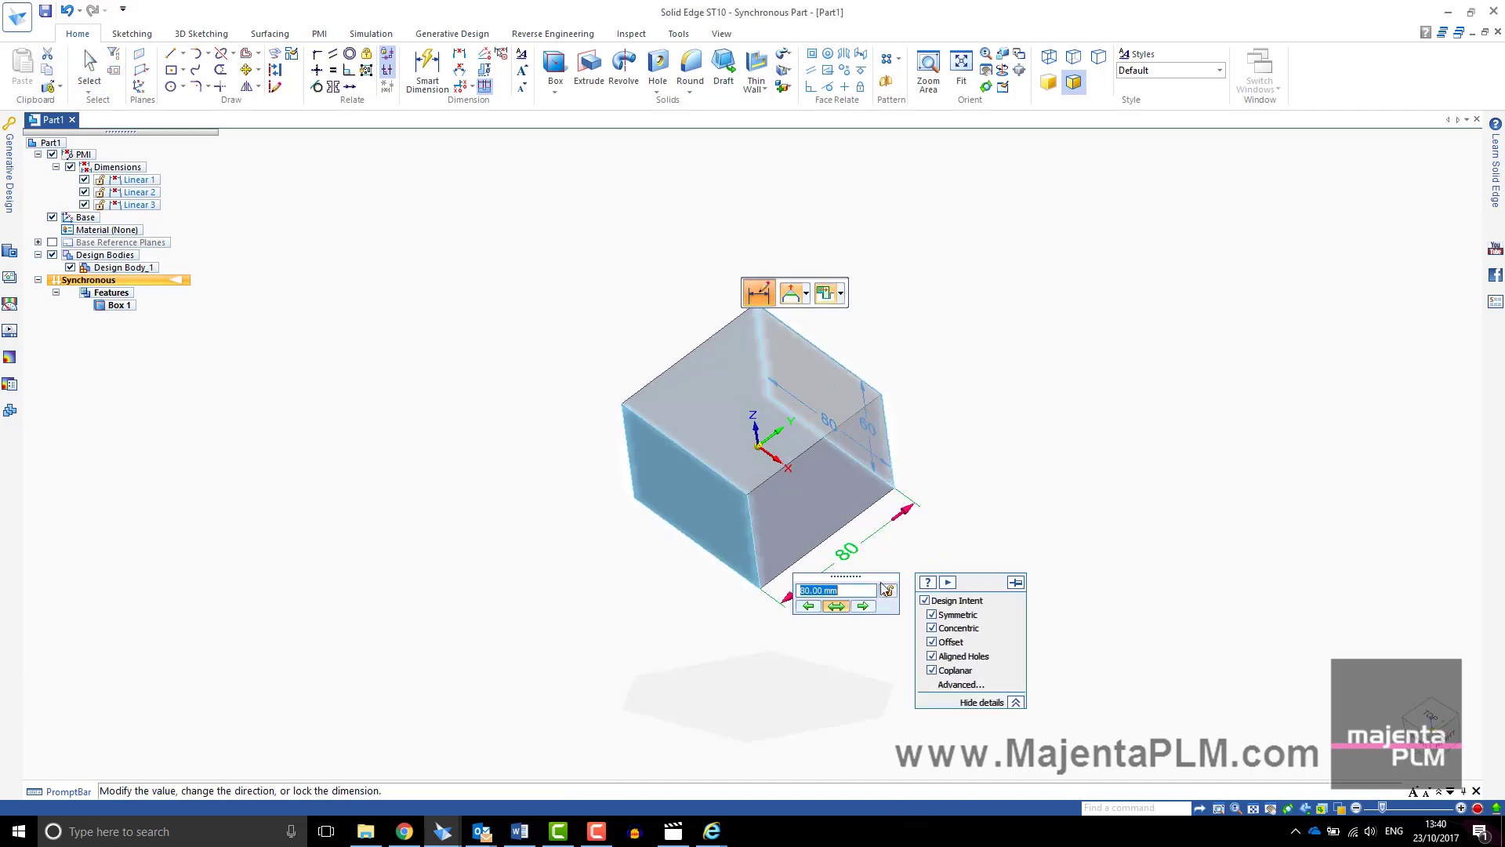
key("Escape")
key("ctrl+i")
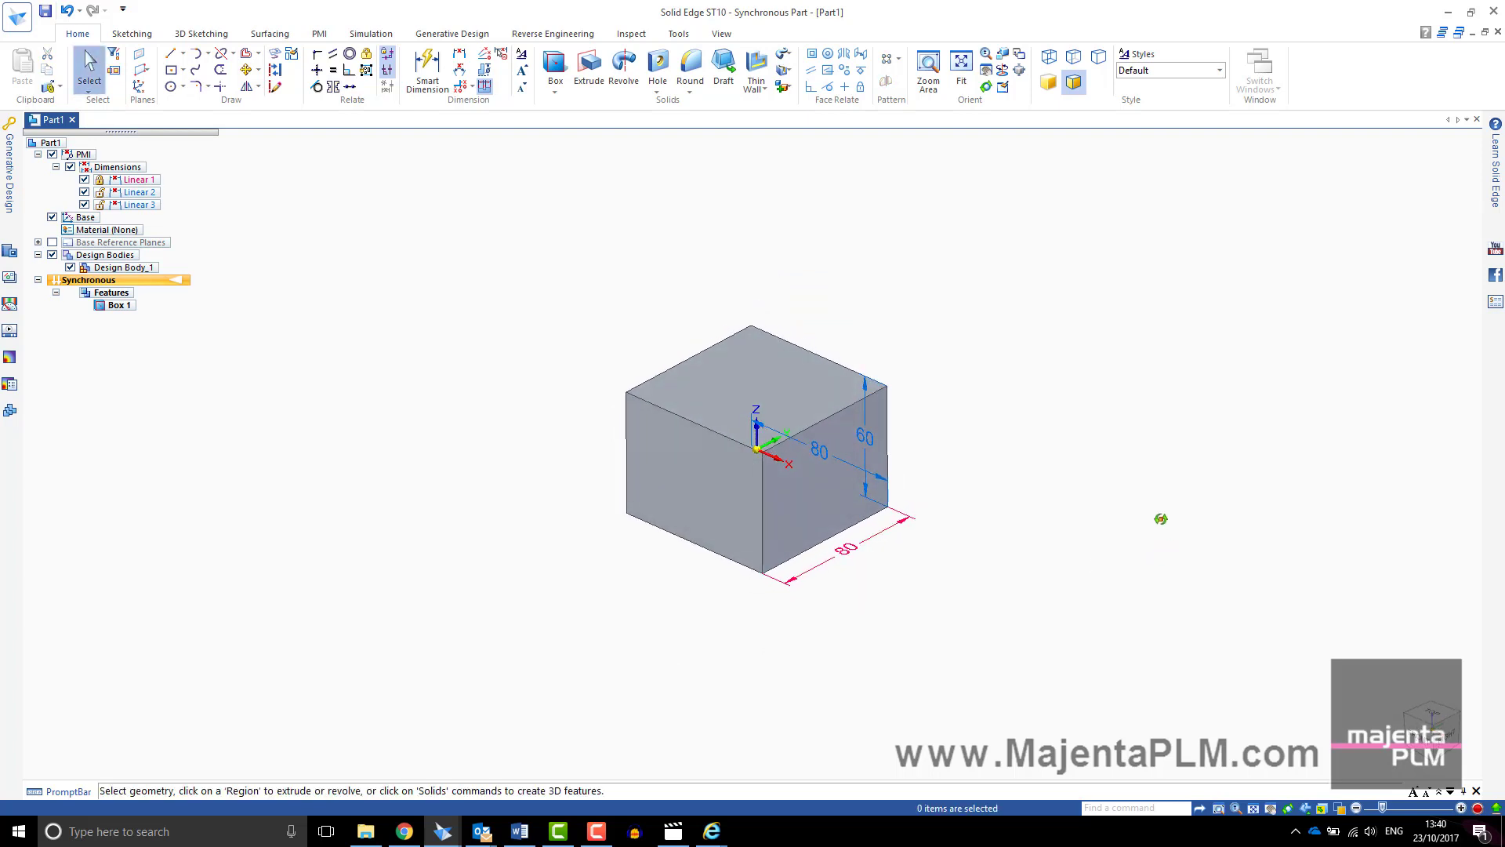
- Pull the box's top face upward with symmetric design intent until the box is about 92 mm tall
left_click(773, 380)
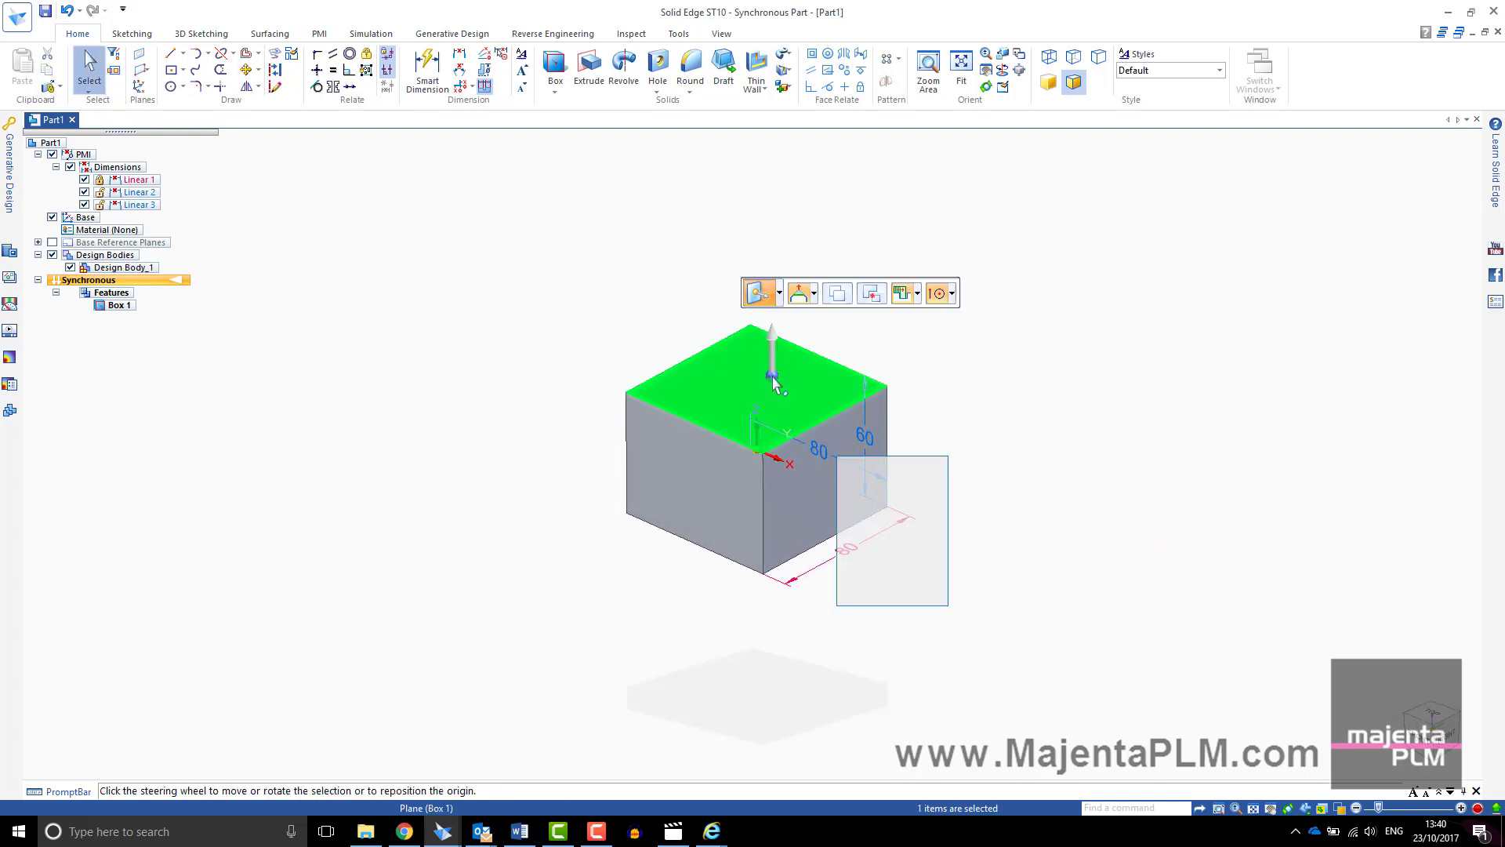
left_click(774, 349)
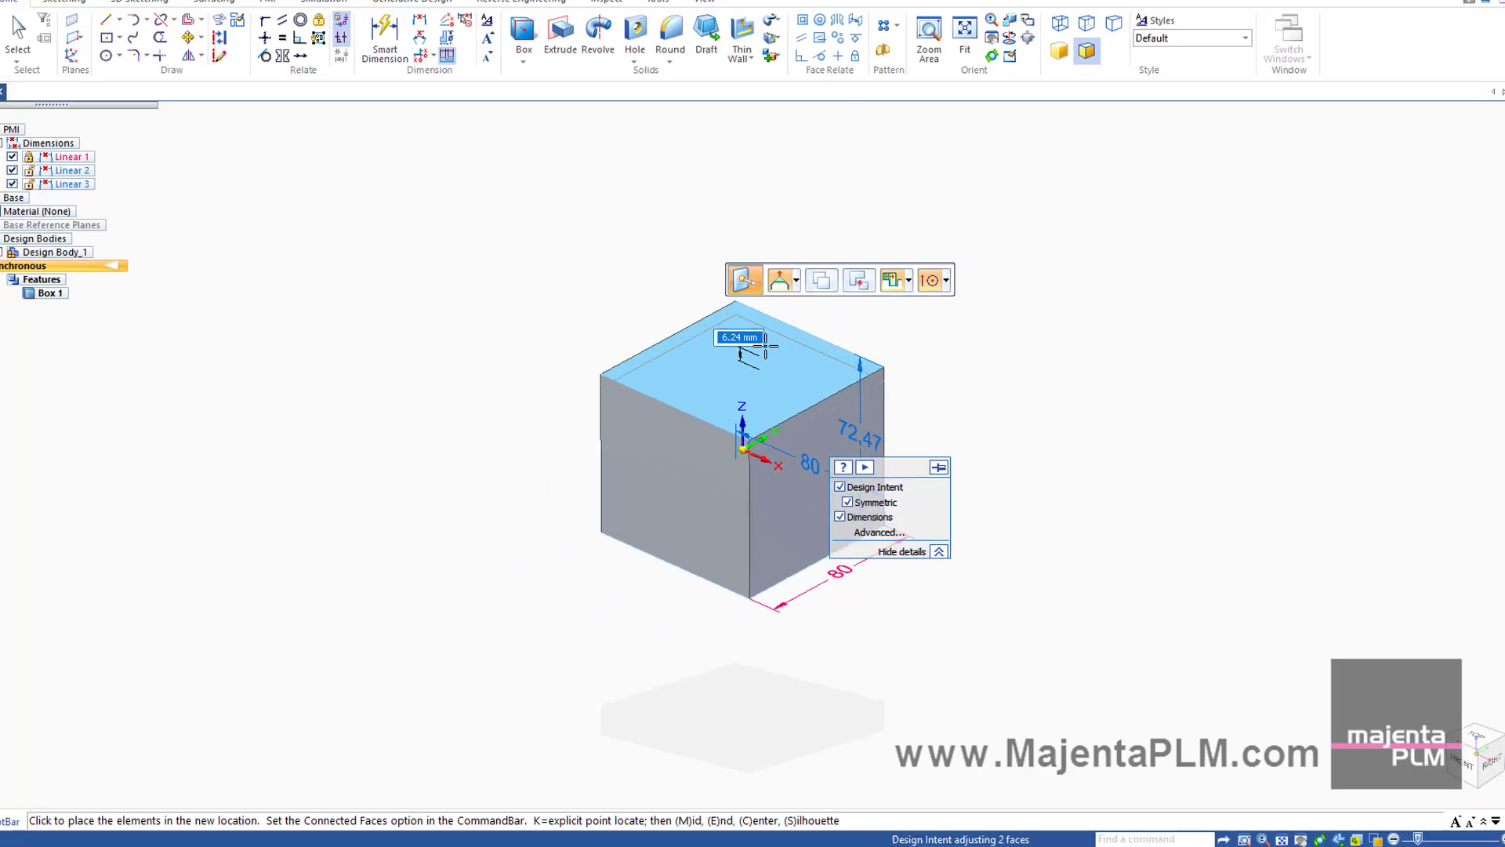
left_click(769, 345)
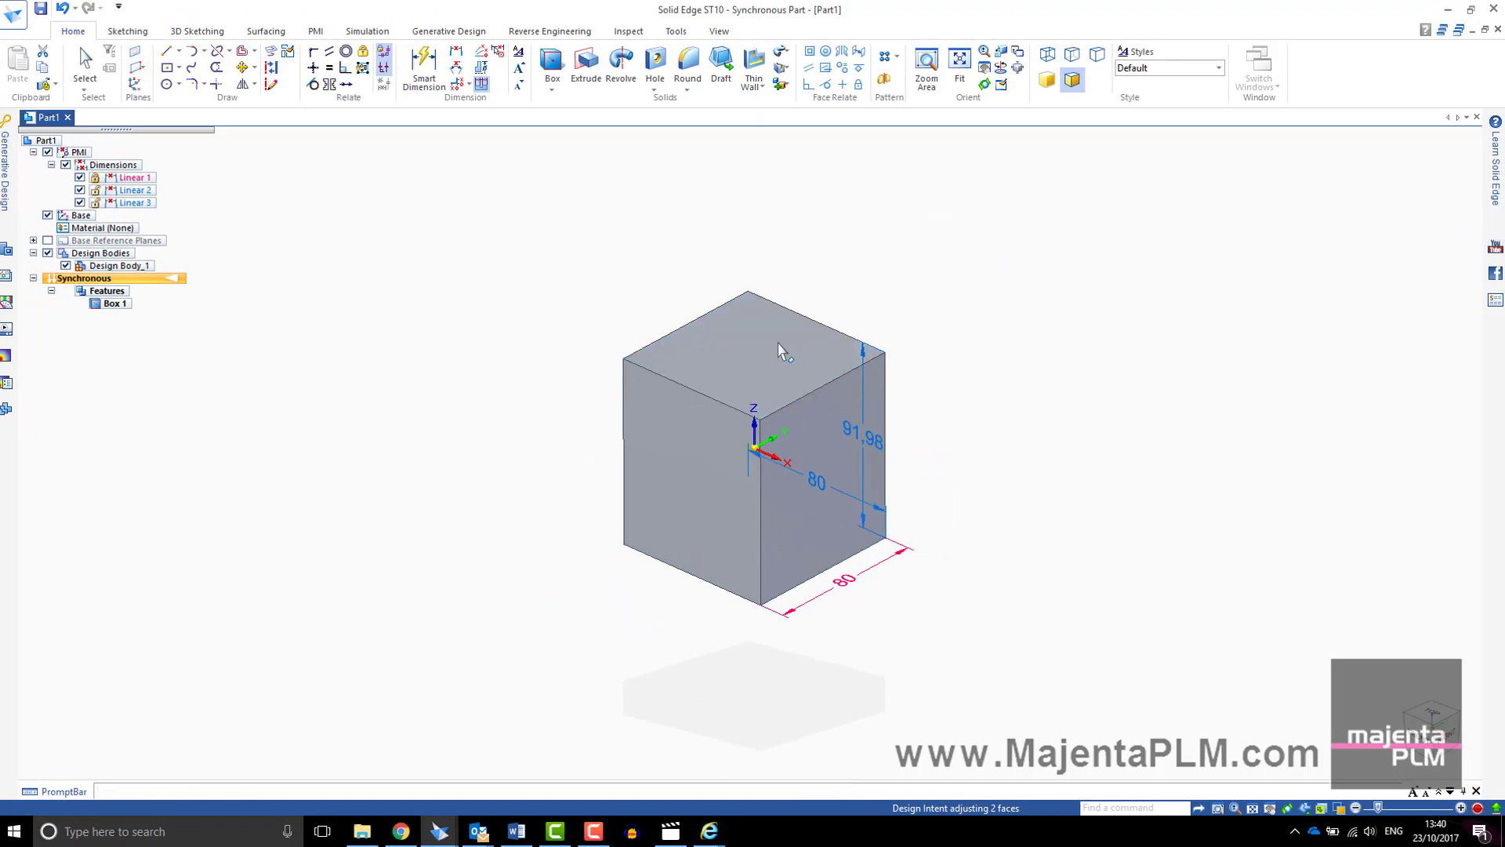
- Try moving the box's vertical front face about 45 mm outward with the Symmetric design intent turned off
left_click(703, 474)
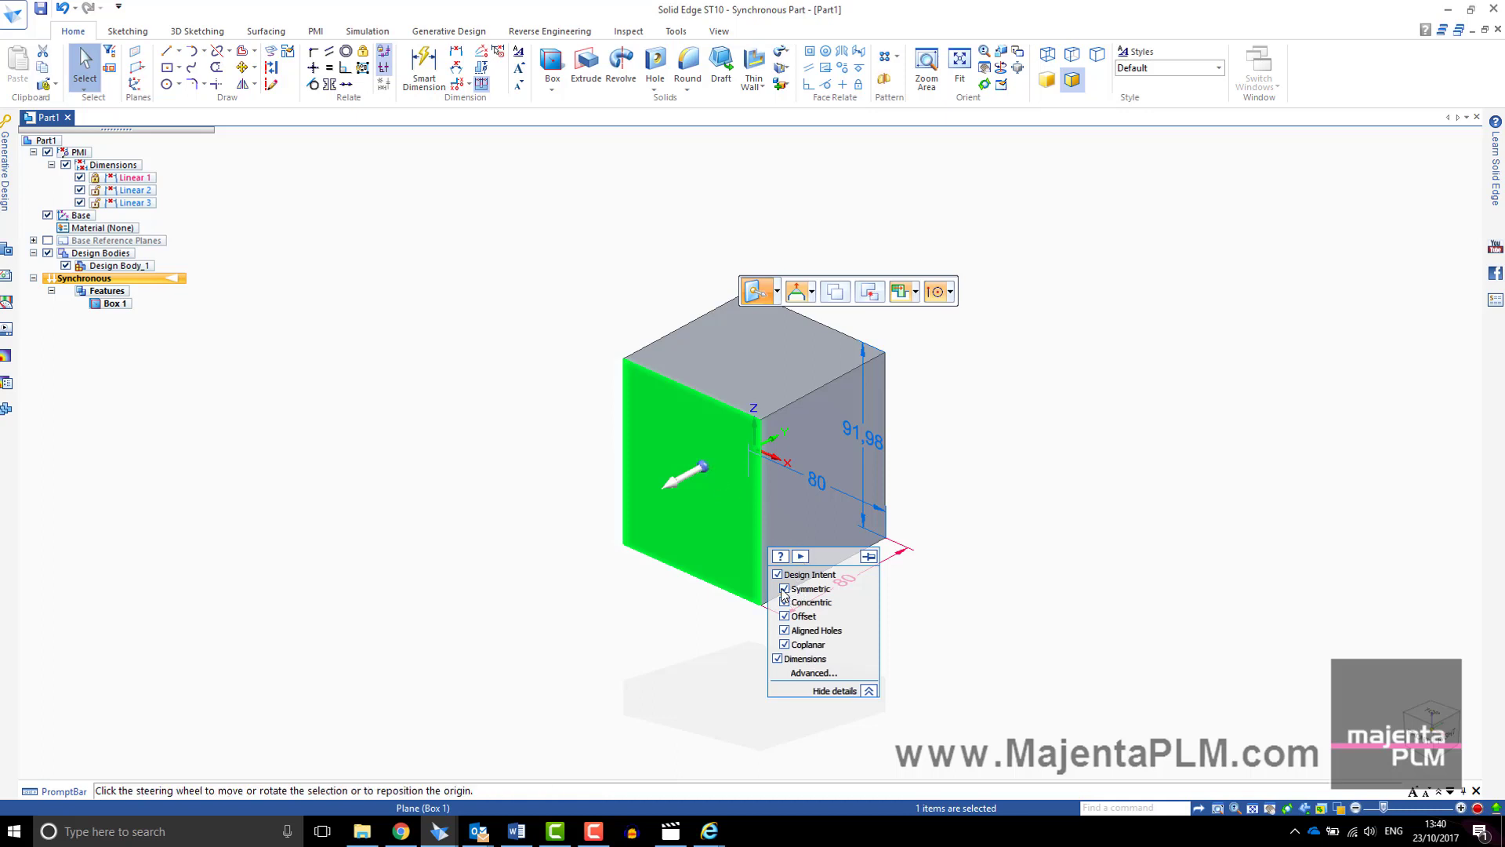
left_click(784, 589)
left_click(679, 479)
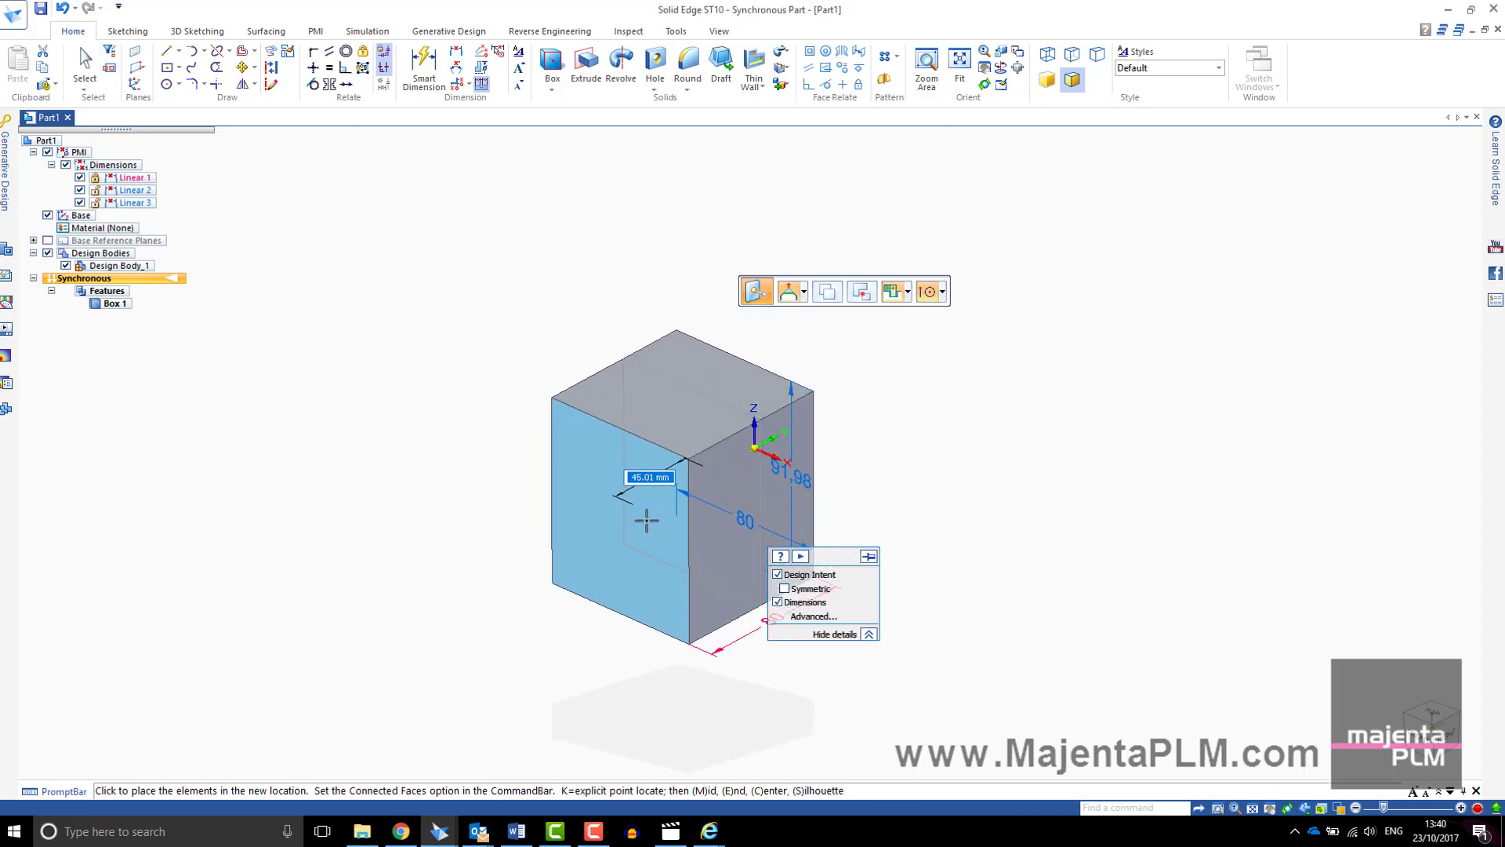
left_click(647, 519)
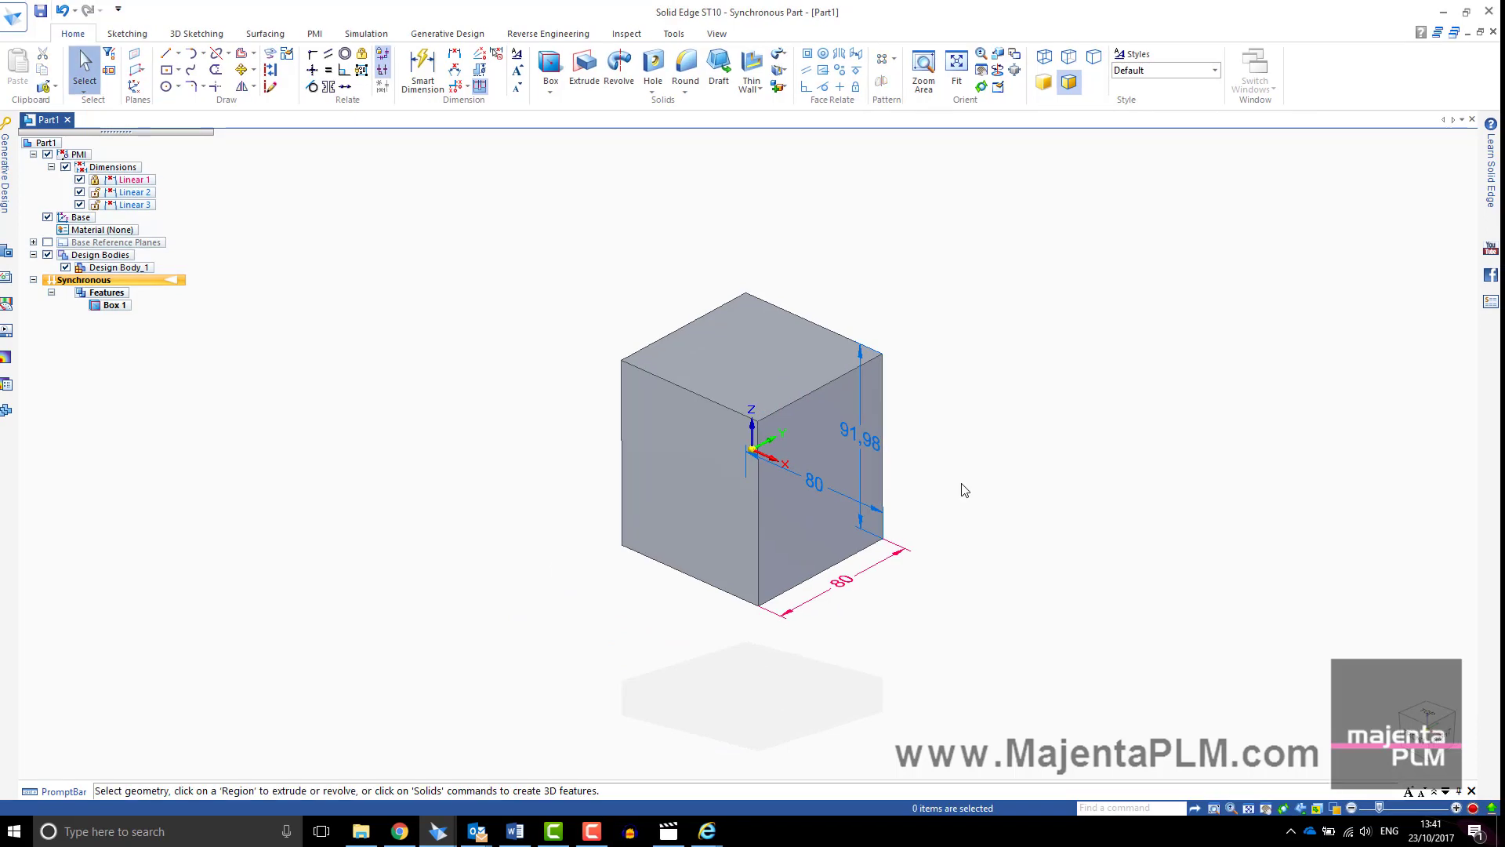
- Delete the Box 1 feature from the model
left_click(113, 306)
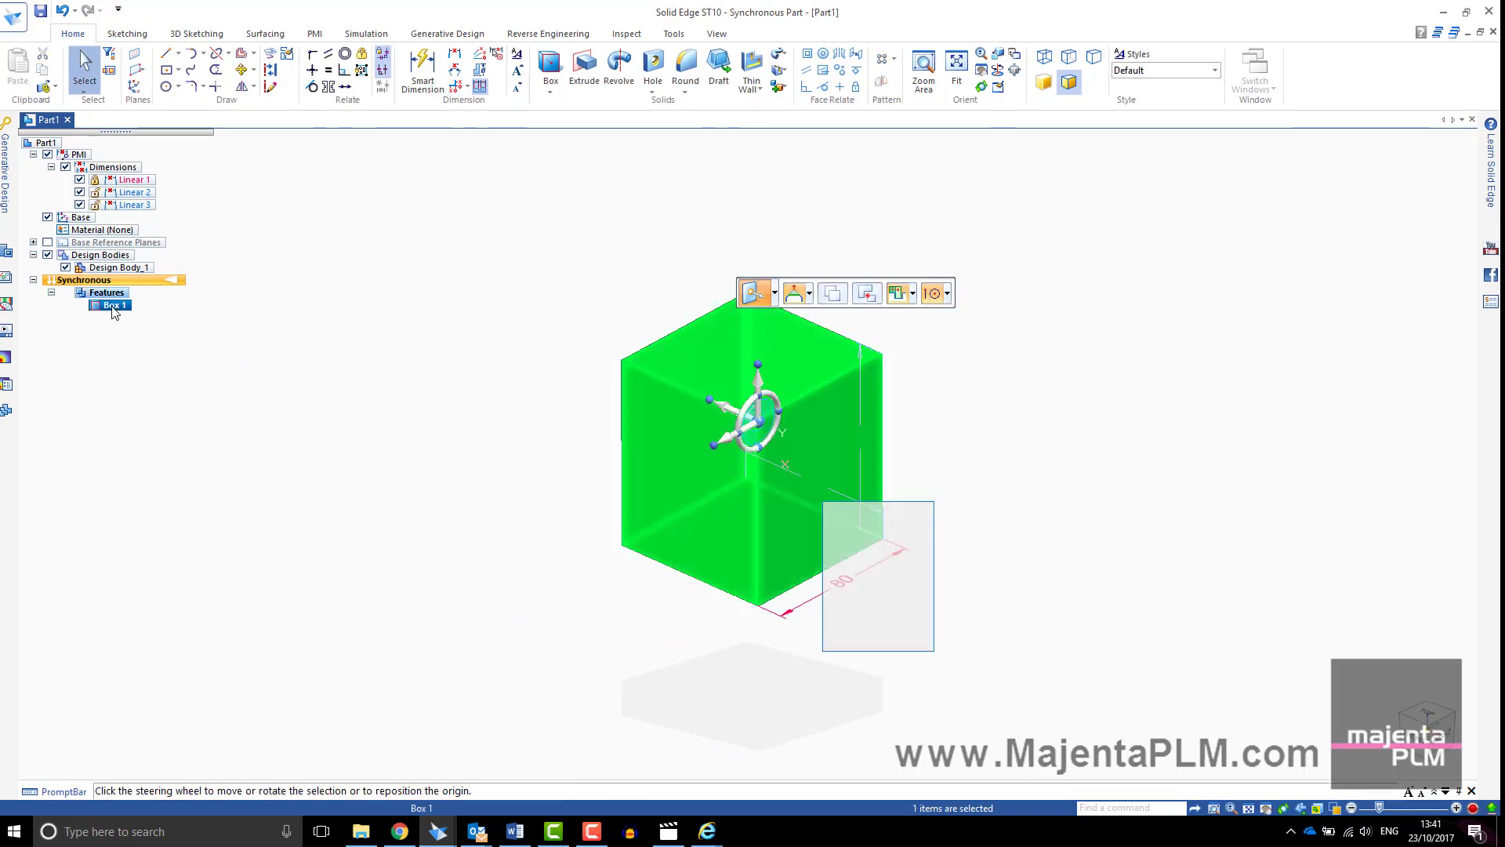
key("Delete")
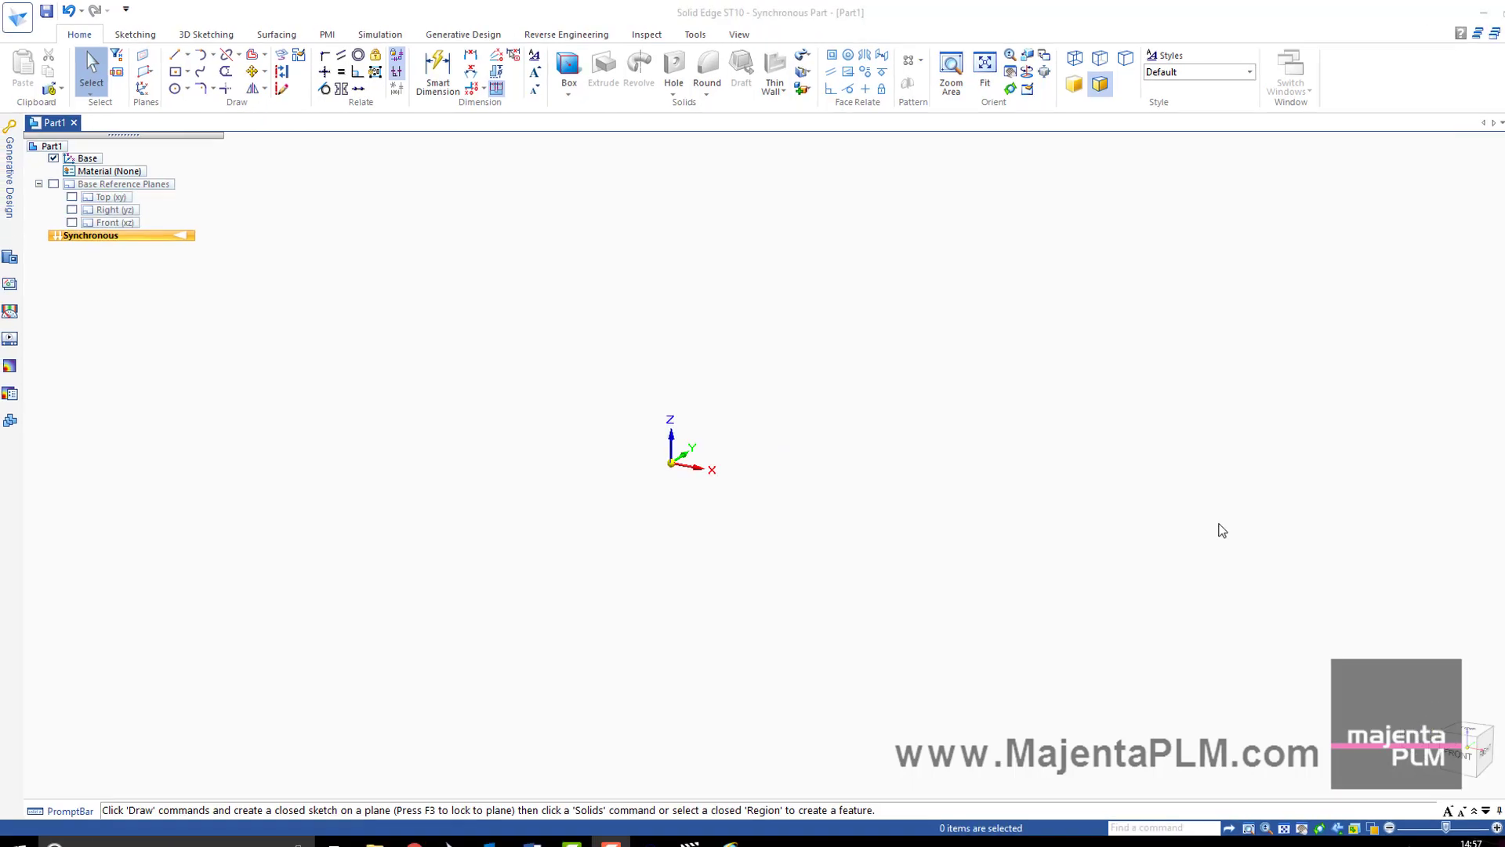
- Lock sketching to the front plane and draw a two-point rectangle about 90 by 40 mm, down and right from the origin
left_click(187, 71)
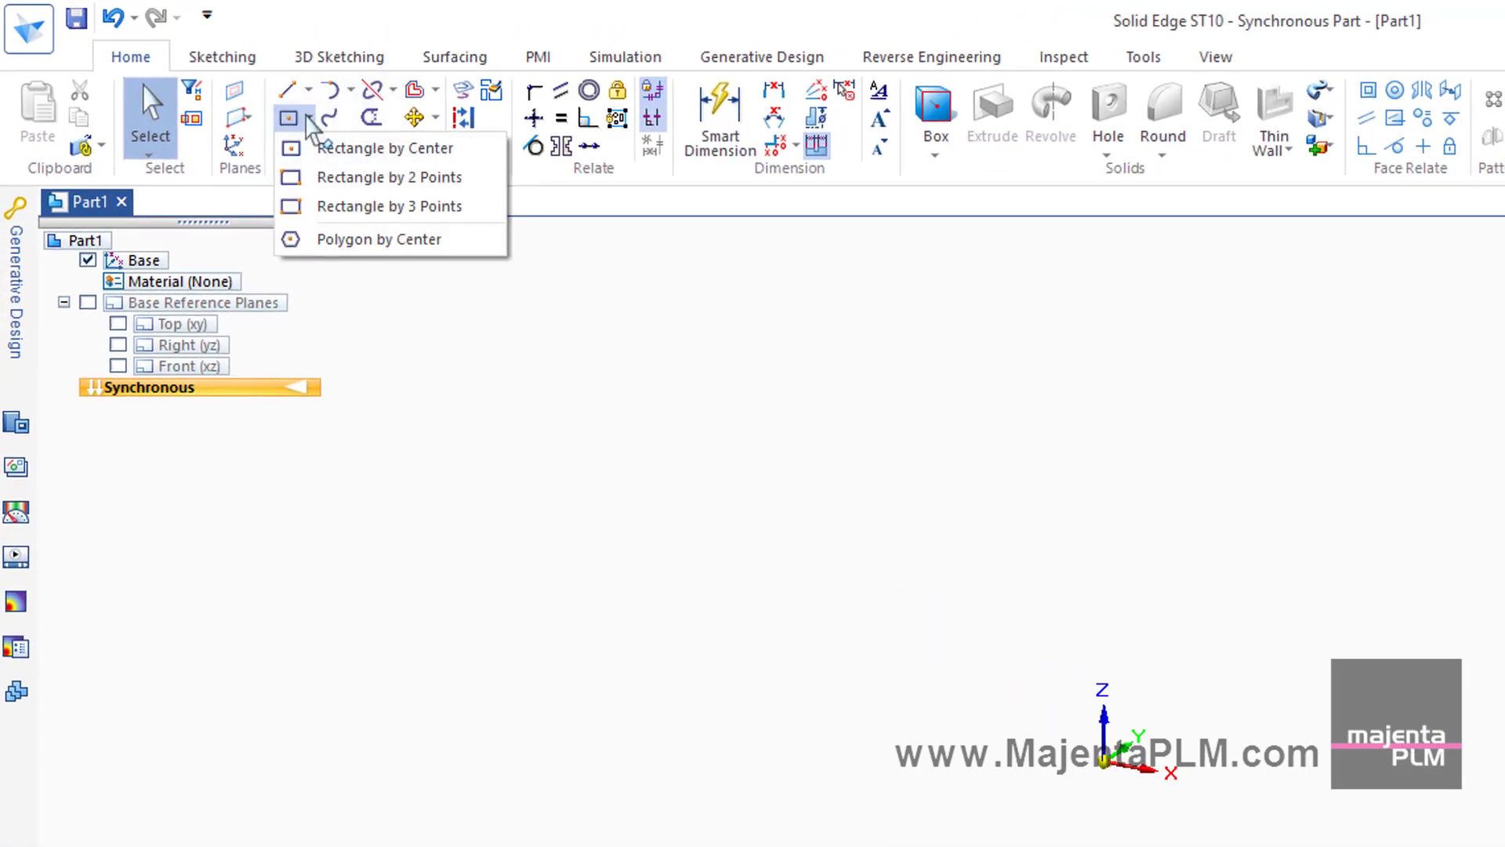
left_click(389, 178)
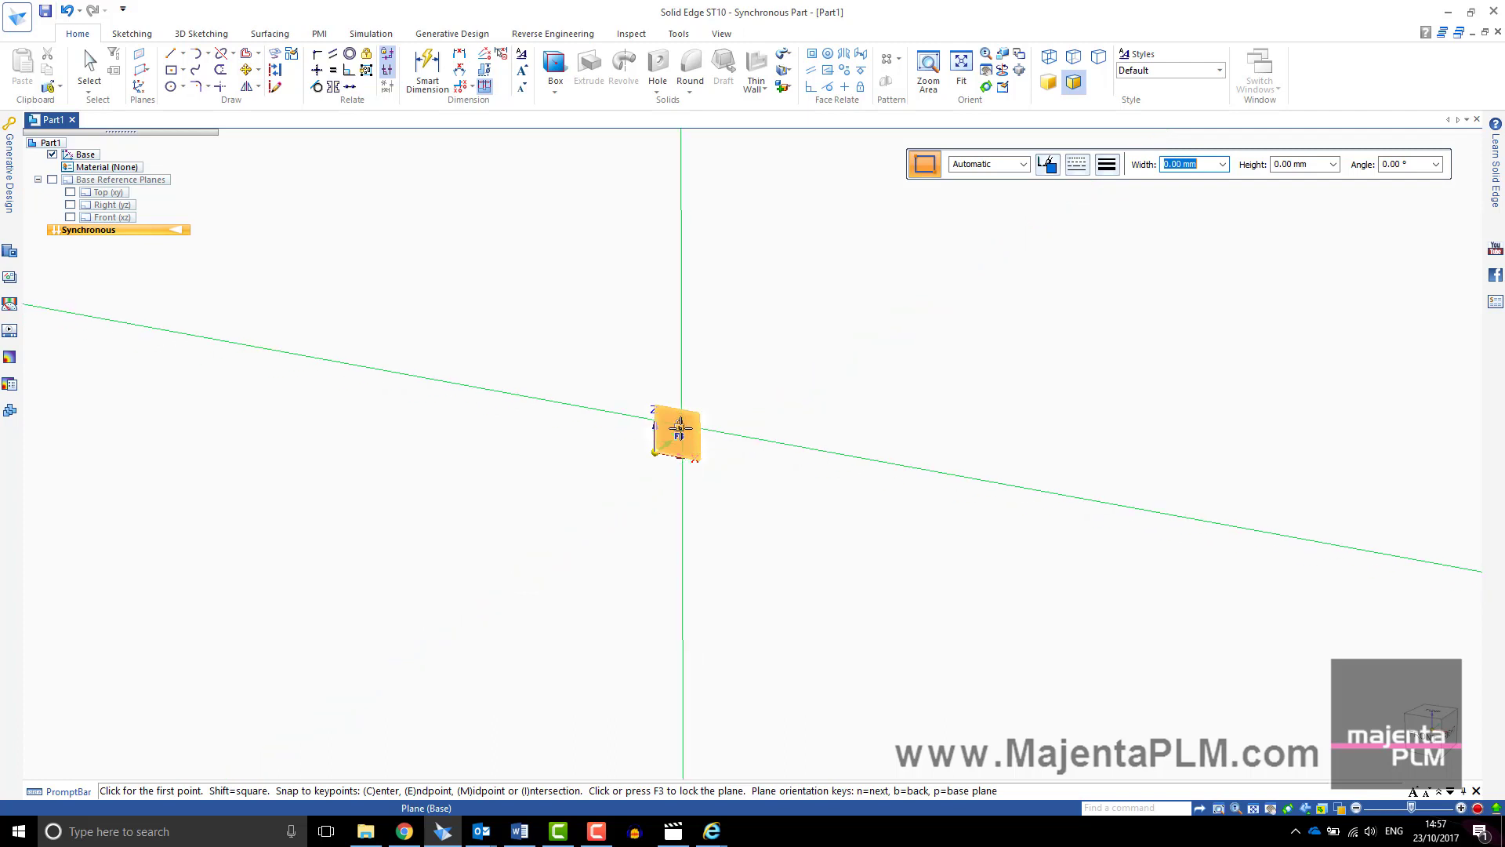
key("F3")
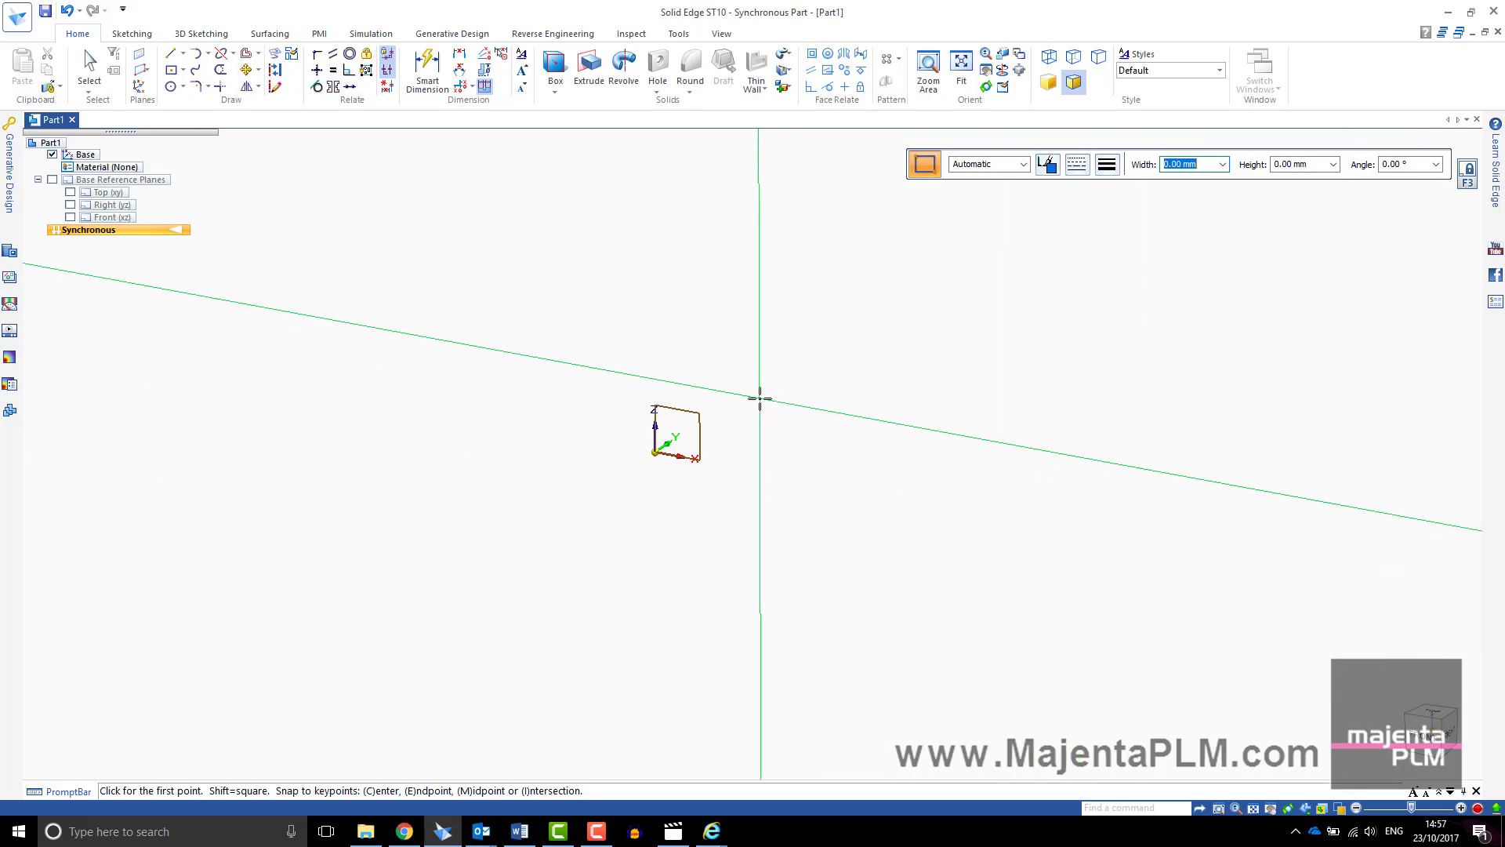
key("ctrl+h")
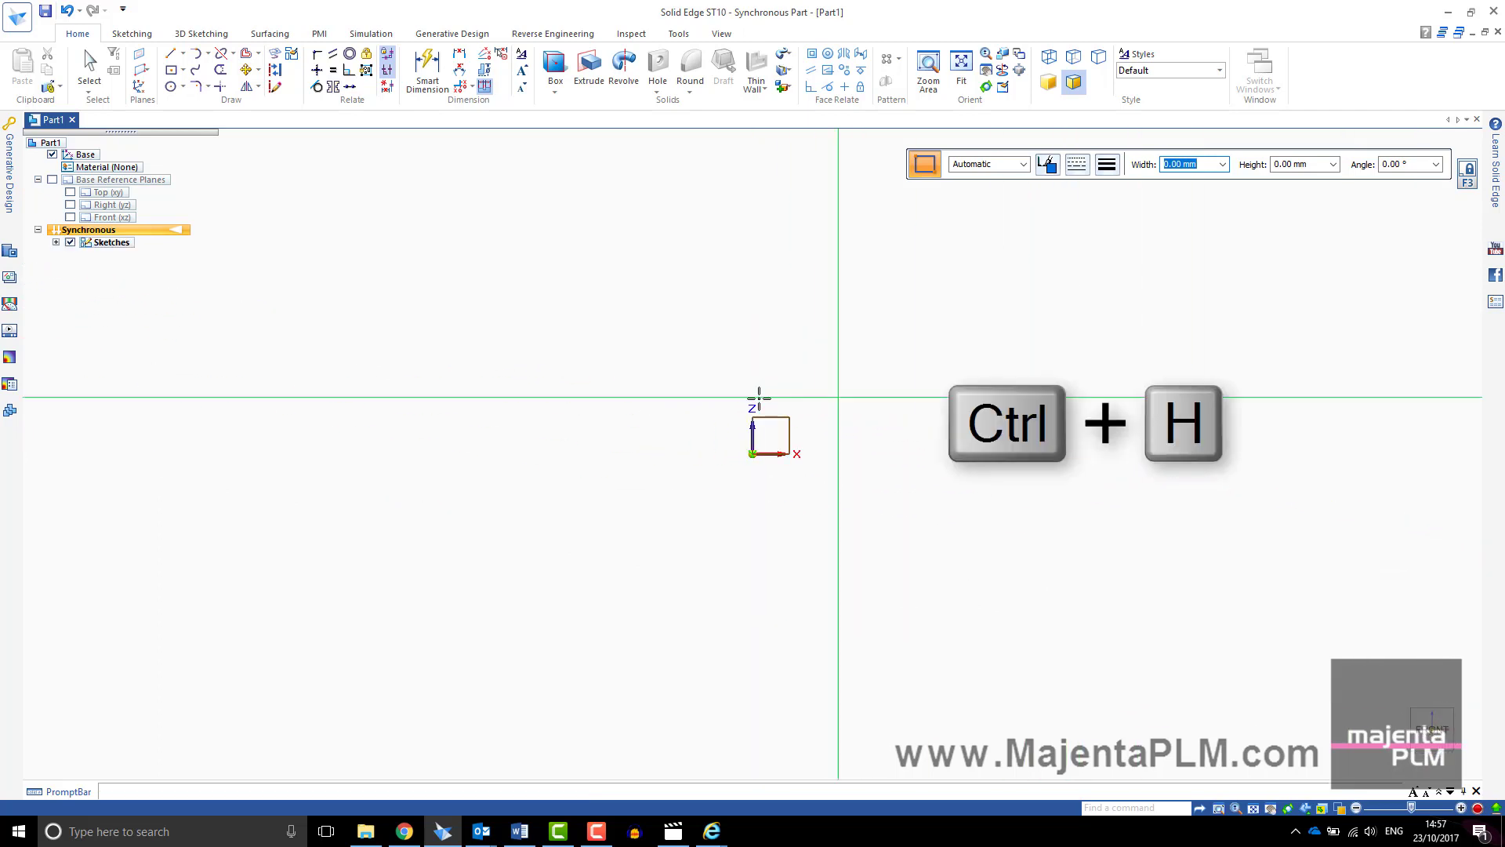
left_click(753, 453)
left_click(1149, 630)
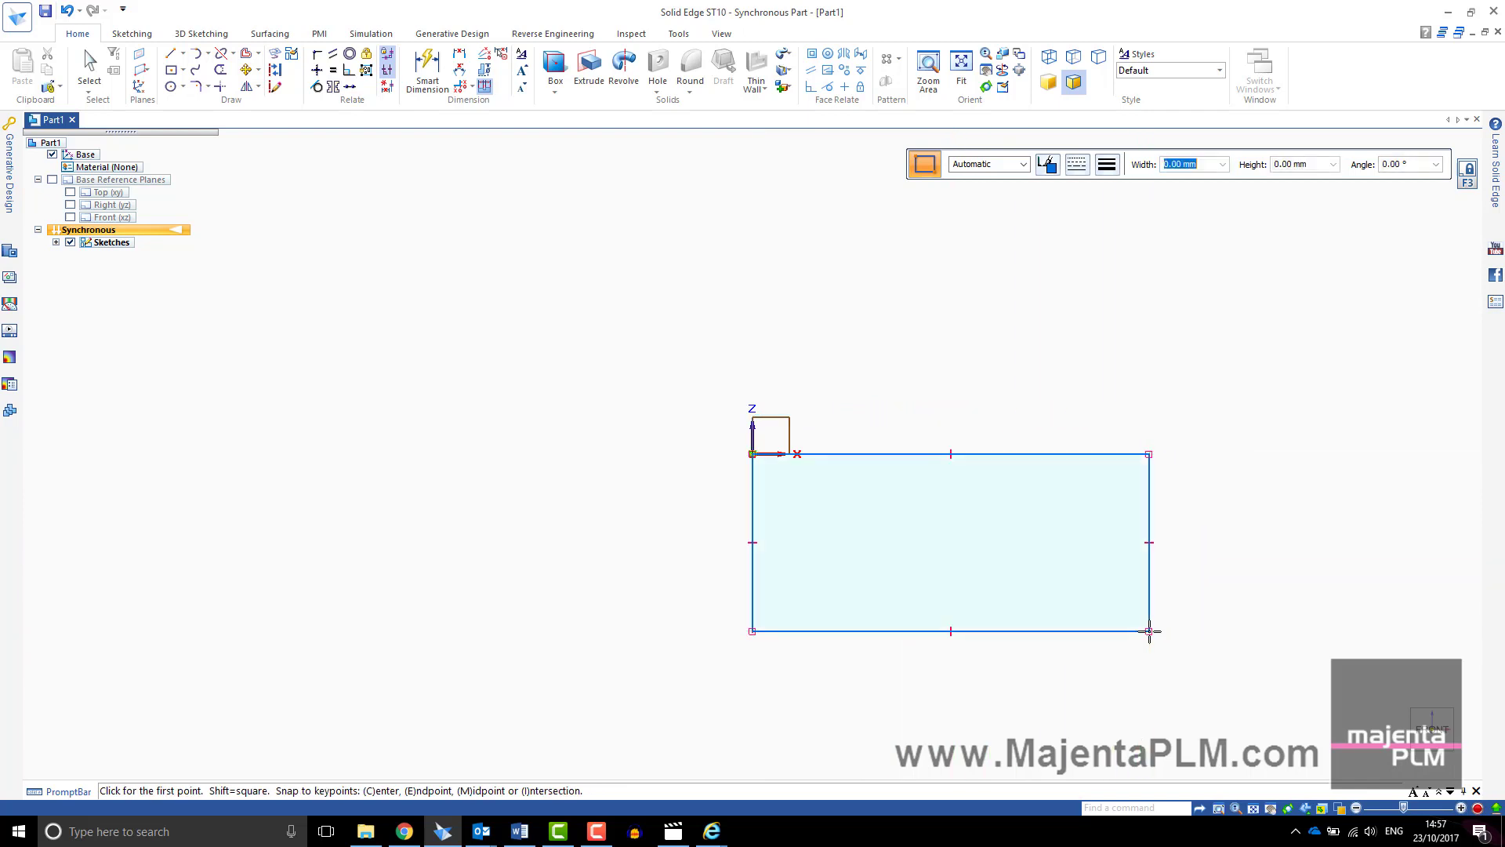
- Draw a second rectangle about 100 by 40 mm above the first one's upper edge, and add a three-point arc bulging from its left side
left_click(859, 454)
left_click(414, 279)
left_click(207, 53)
left_click(235, 87)
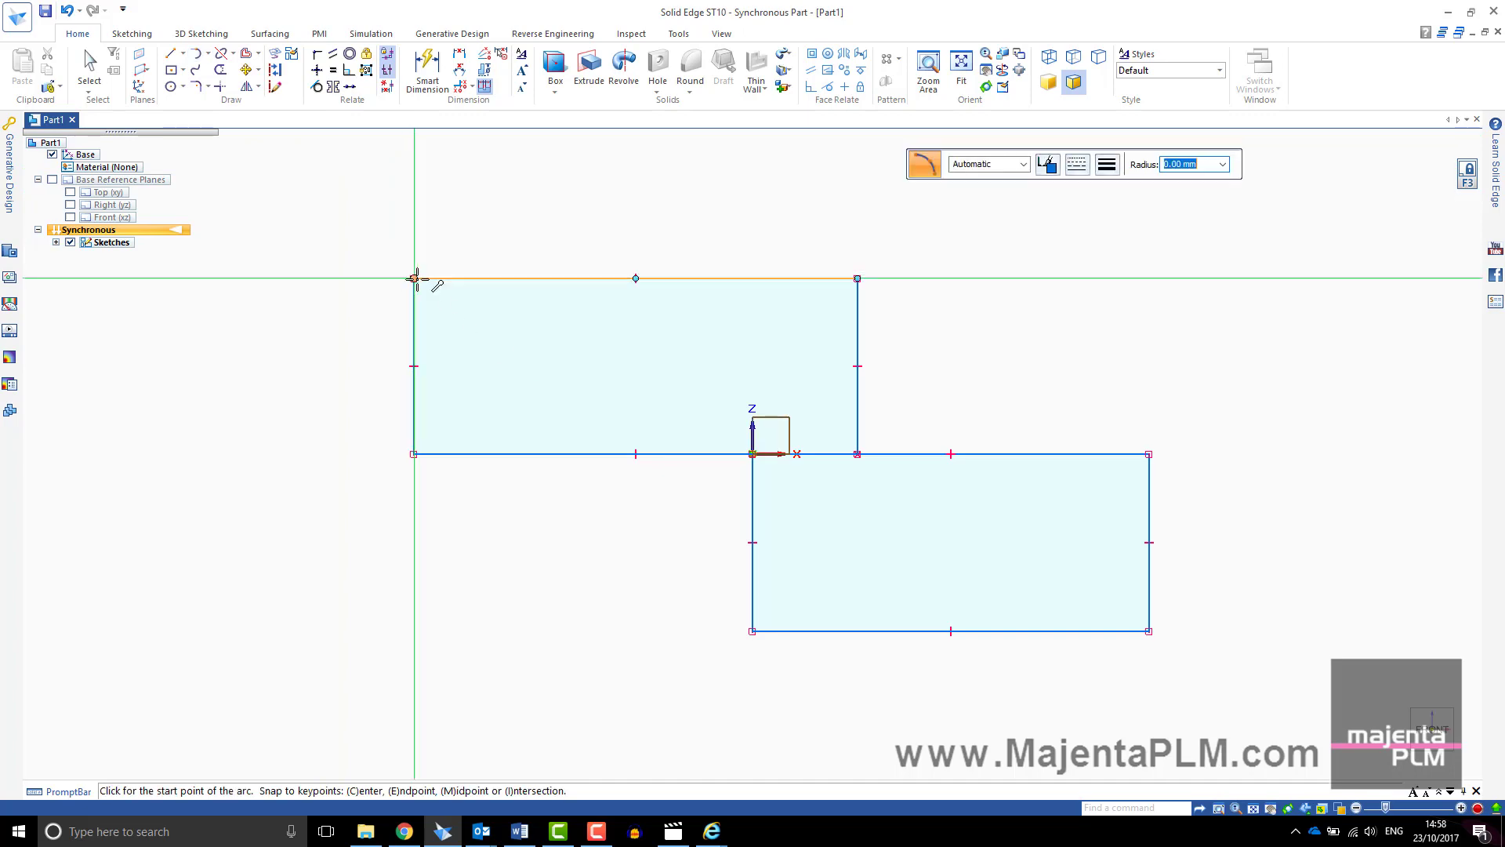
left_click(414, 278)
left_click(414, 453)
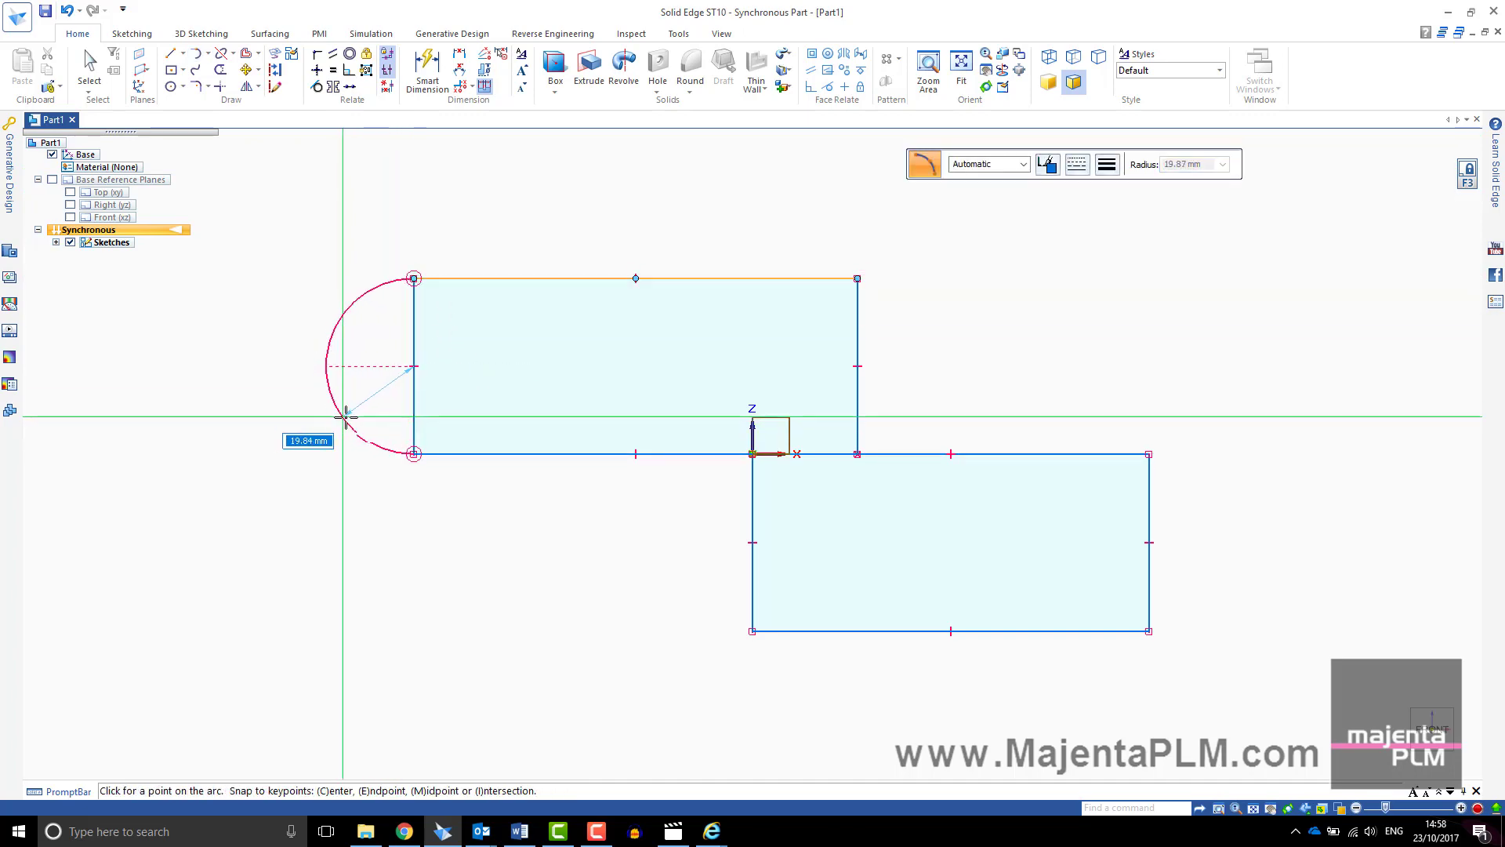
left_click(345, 414)
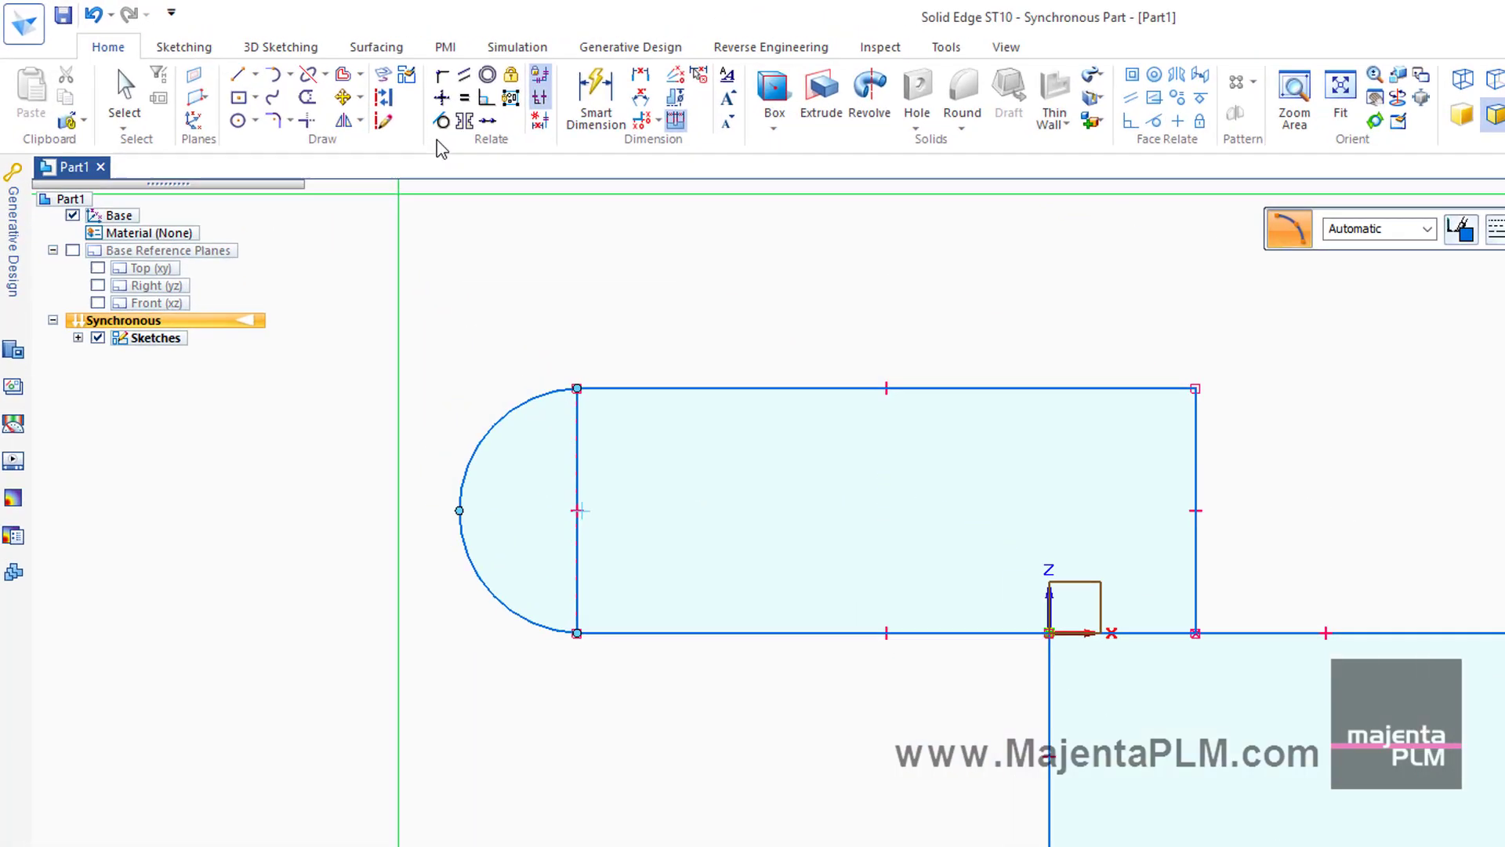
- Make the arc tangent to the upper and lower horizontal lines of the upper rectangle
left_click(441, 120)
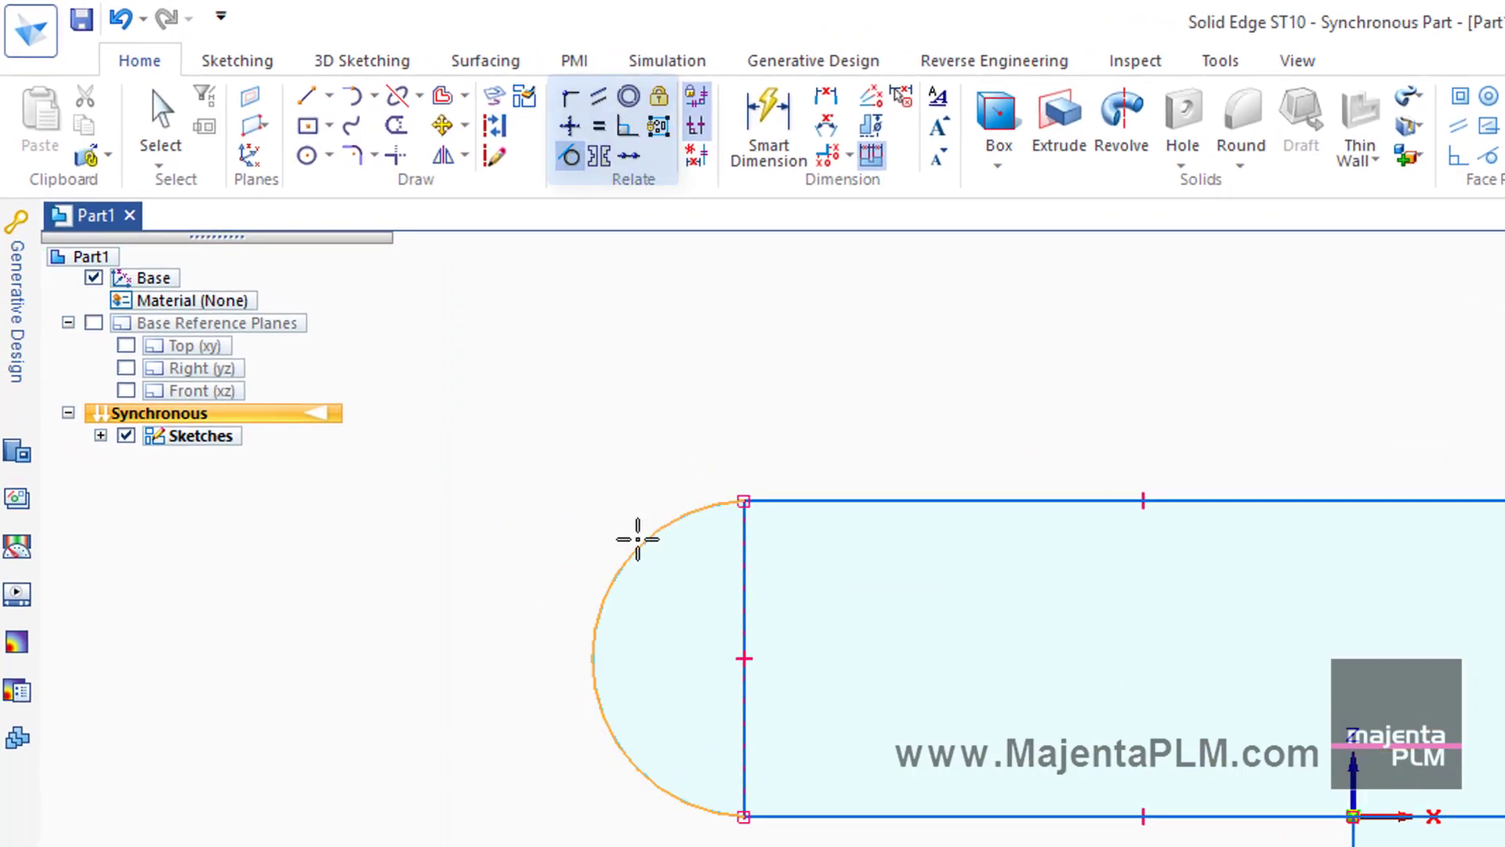
left_click(502, 418)
left_click(768, 498)
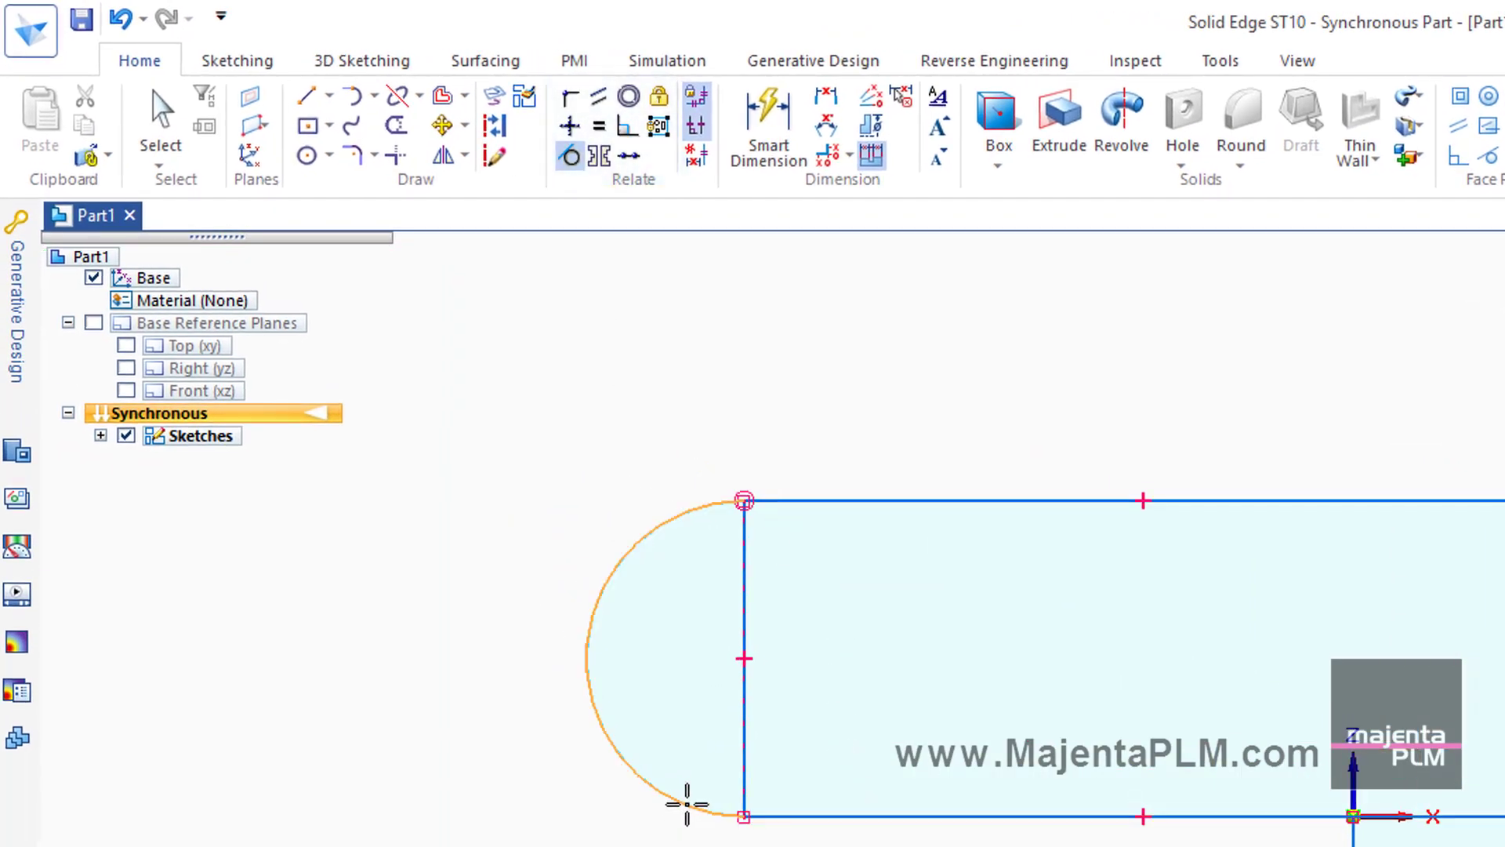
left_click(821, 817)
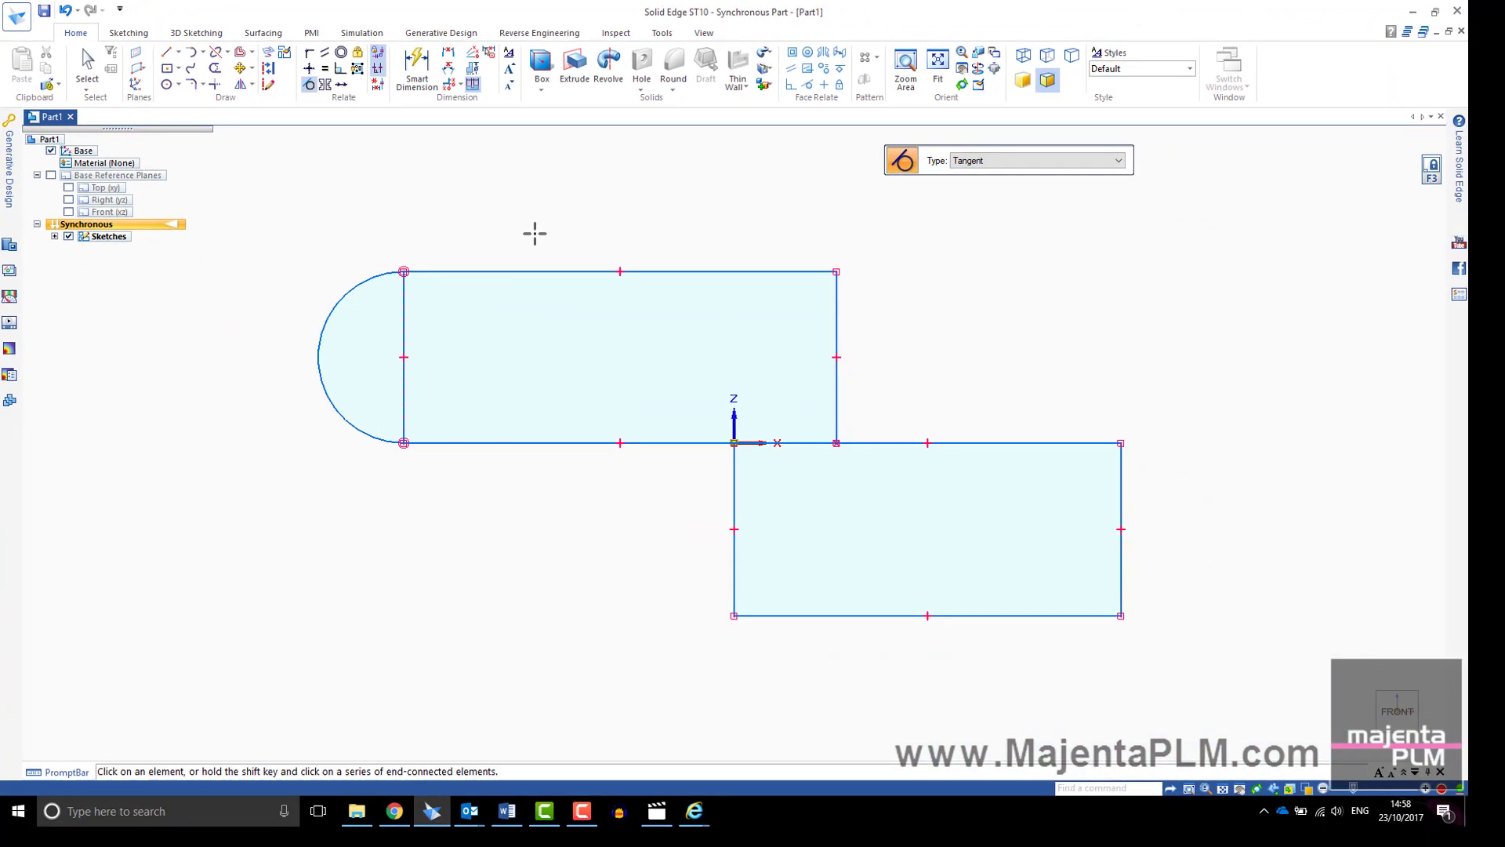
key("Escape")
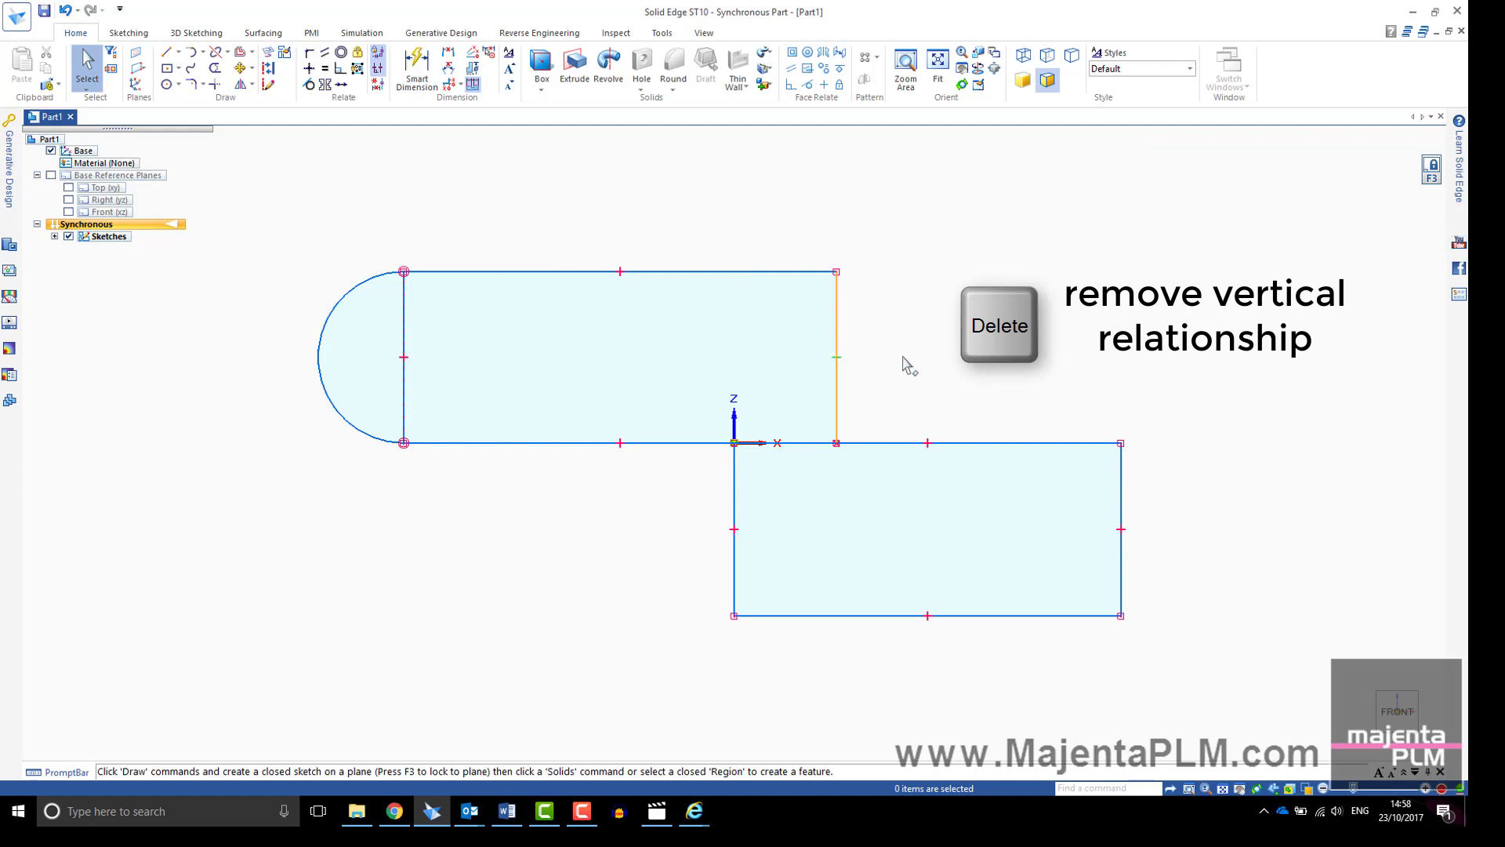
- Remove the vertical relationship from the upper rectangle's right edge and set its angle to the lower rectangle's top edge to 110°
key("Delete")
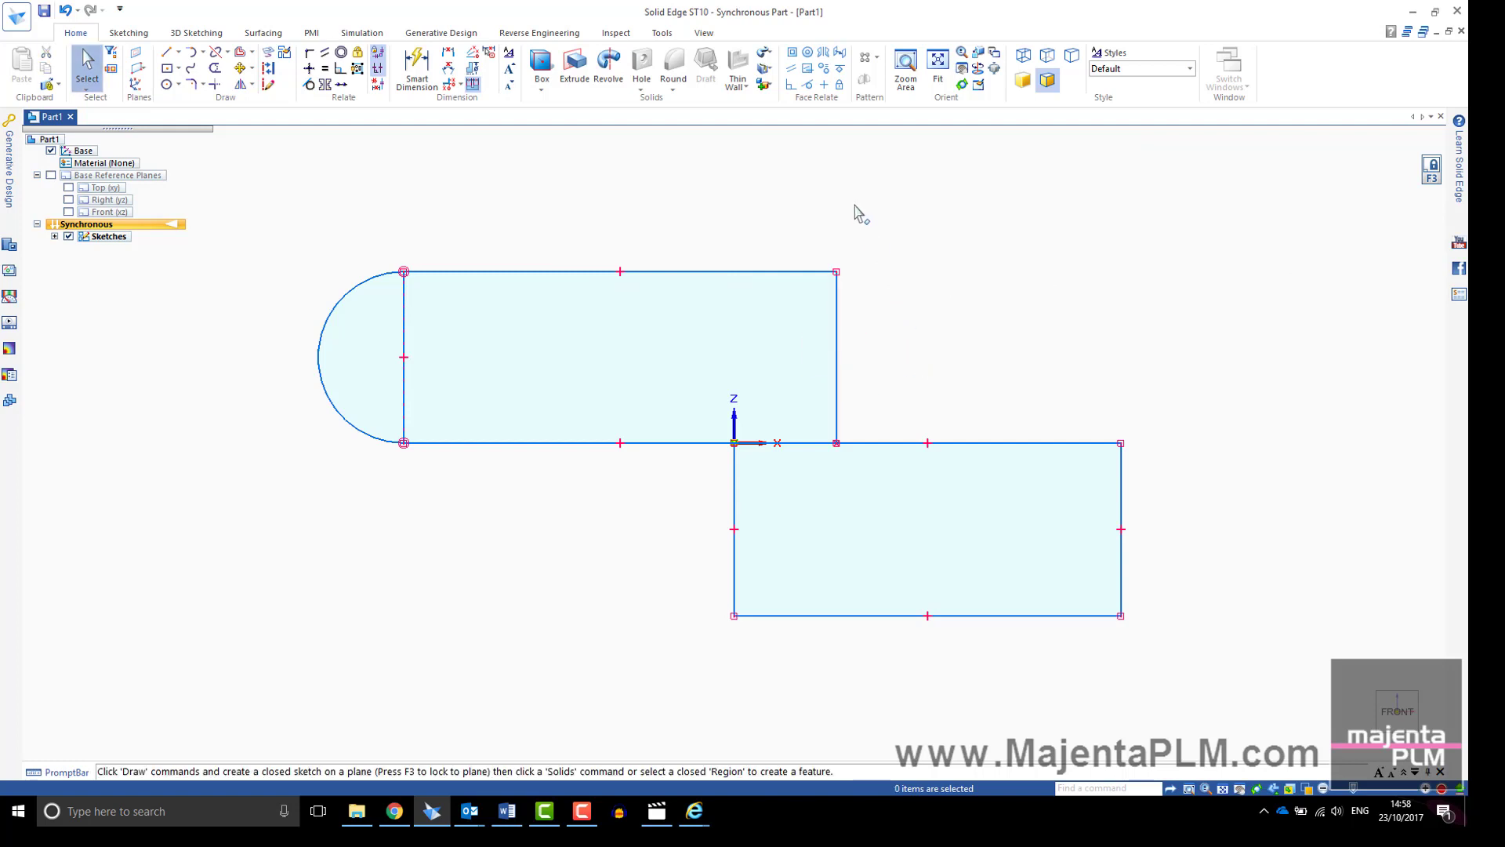
left_click(448, 68)
left_click(836, 337)
left_click(974, 442)
left_click(997, 399)
type("110")
key("Return")
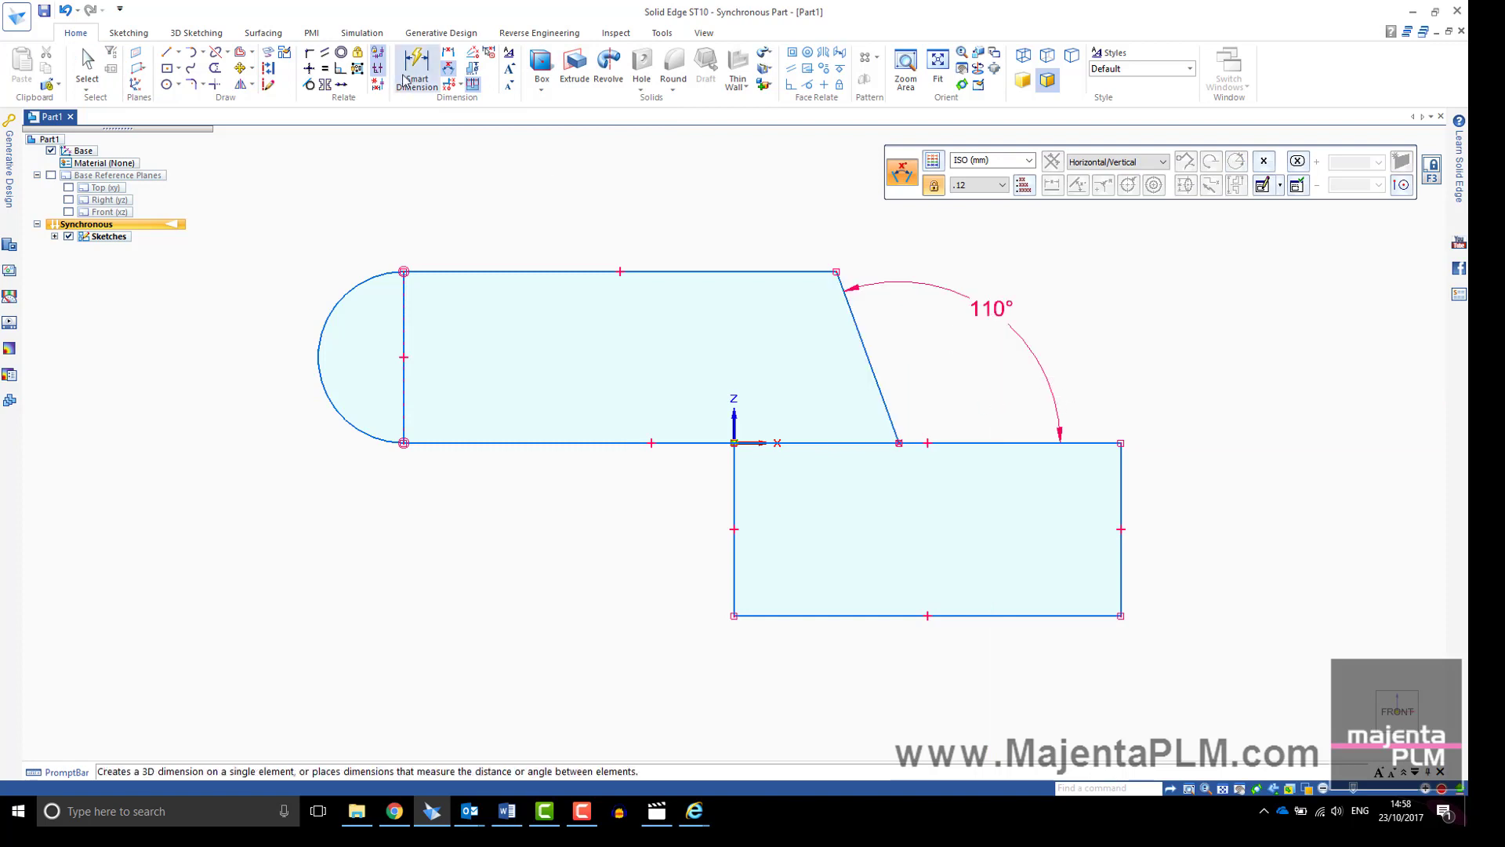
- Dimension the lower rectangle to 40 mm high and 90 mm wide
left_click(417, 68)
left_click(1123, 478)
left_click(1196, 509)
type("40,04")
key("Return")
left_click(1023, 616)
left_click(1019, 650)
type("90")
key("Return")
- Dimension the upper profile's top line to 80 mm and its vertical left line to 50 mm
left_click(650, 271)
left_click(642, 227)
type("80")
key("Return")
left_click(491, 357)
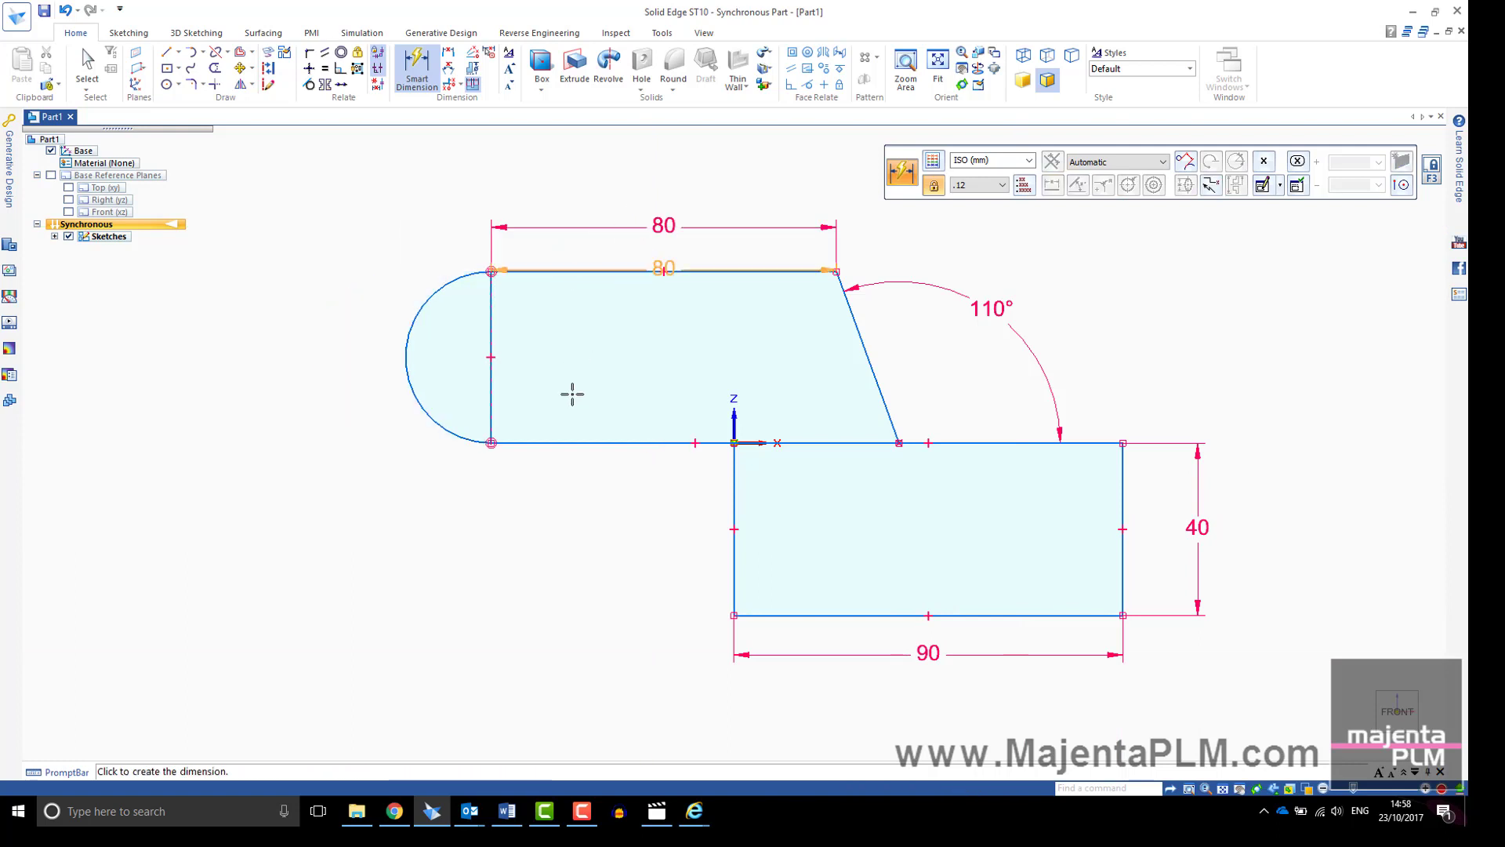
left_click(291, 361)
type("50")
key("Return")
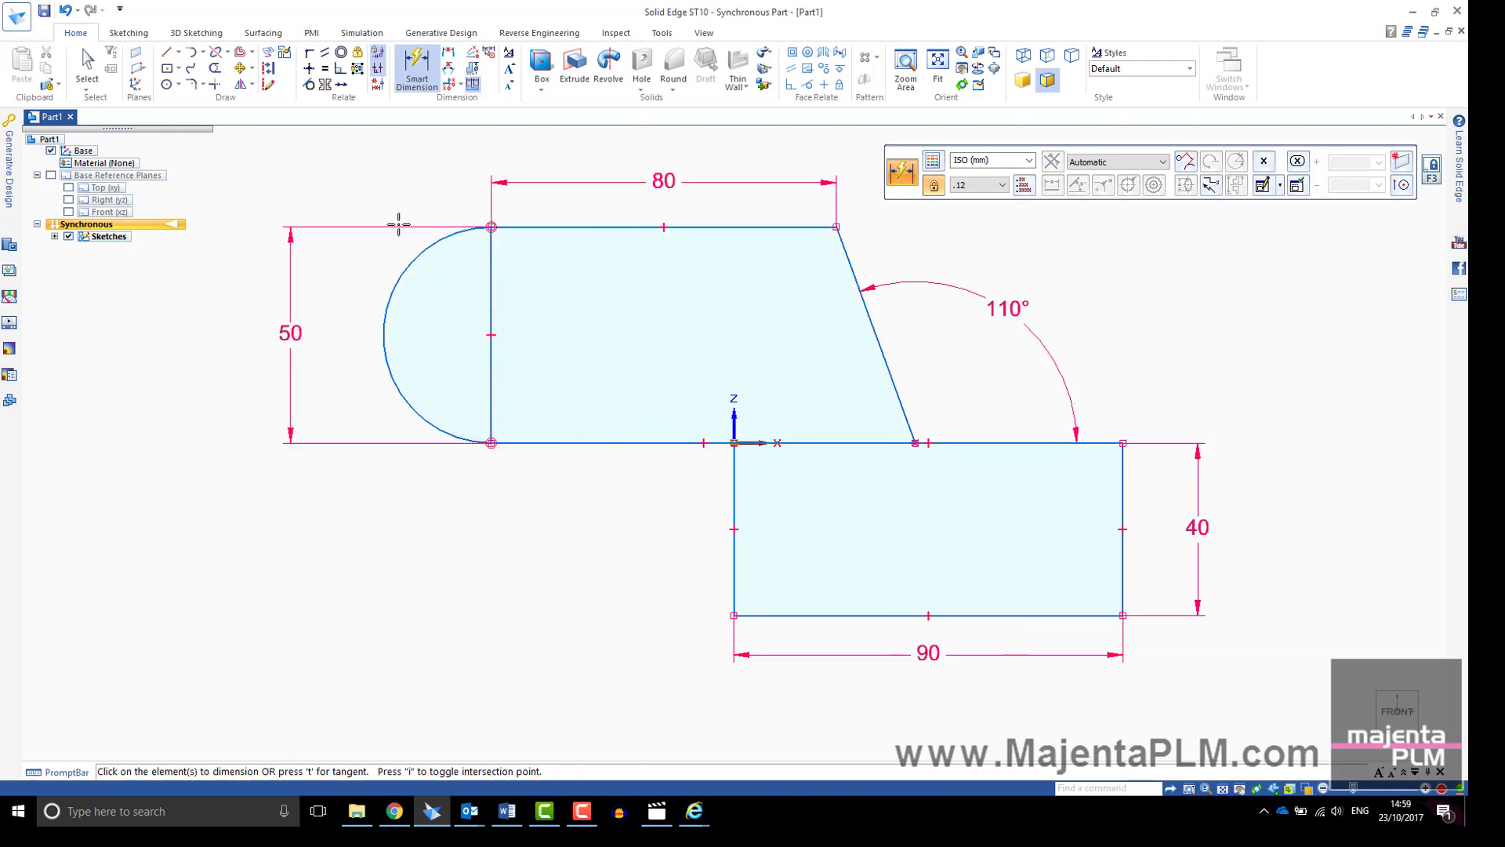
key("Escape")
key("Escape")
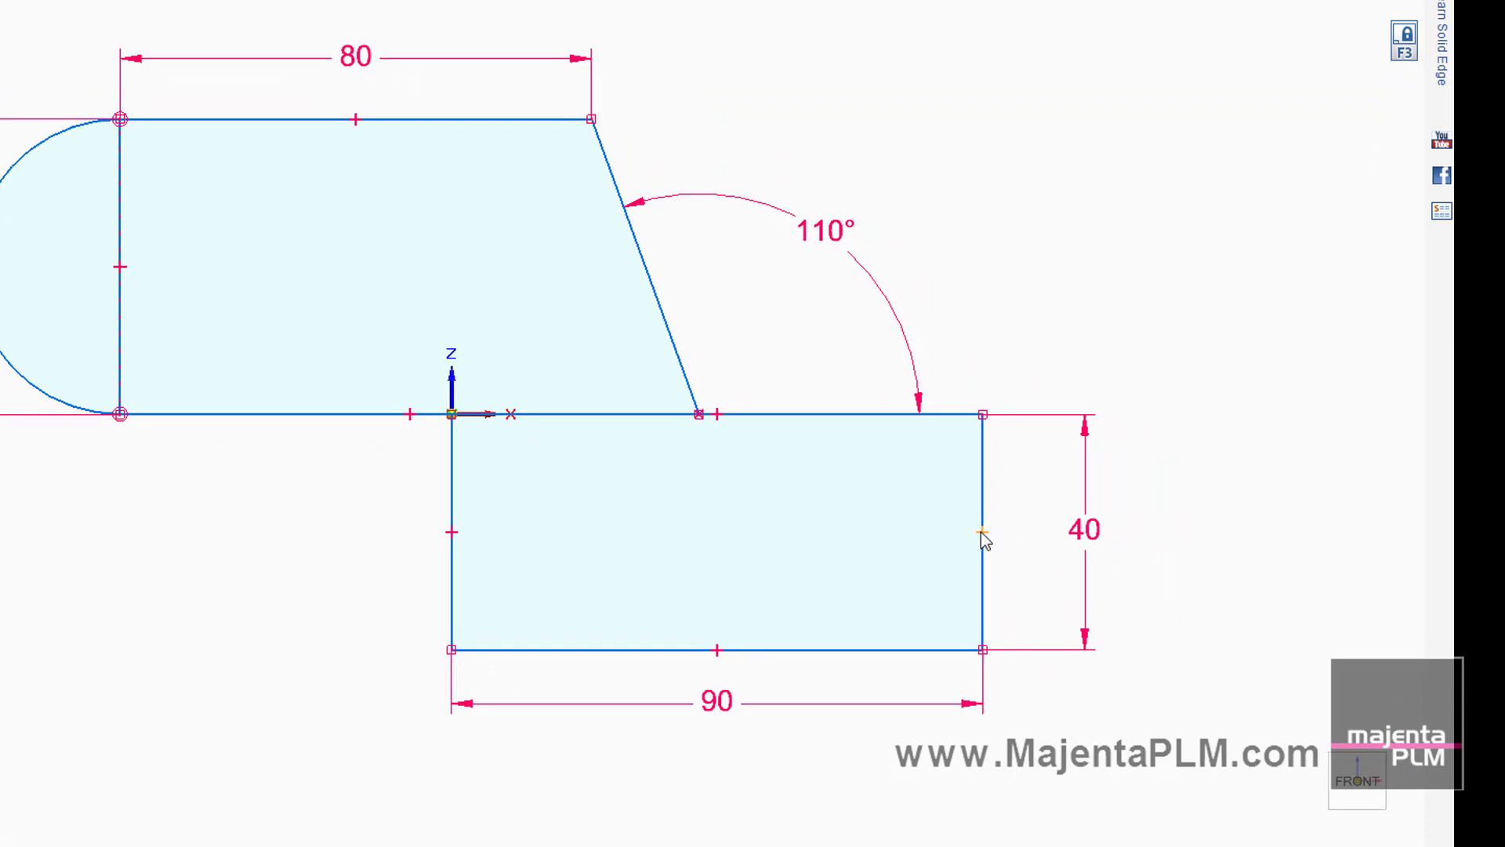
- Pick the vertical relationship from the overlapping items at the lower rectangle's right edge, and unlock the sketch plane
right_click(980, 532)
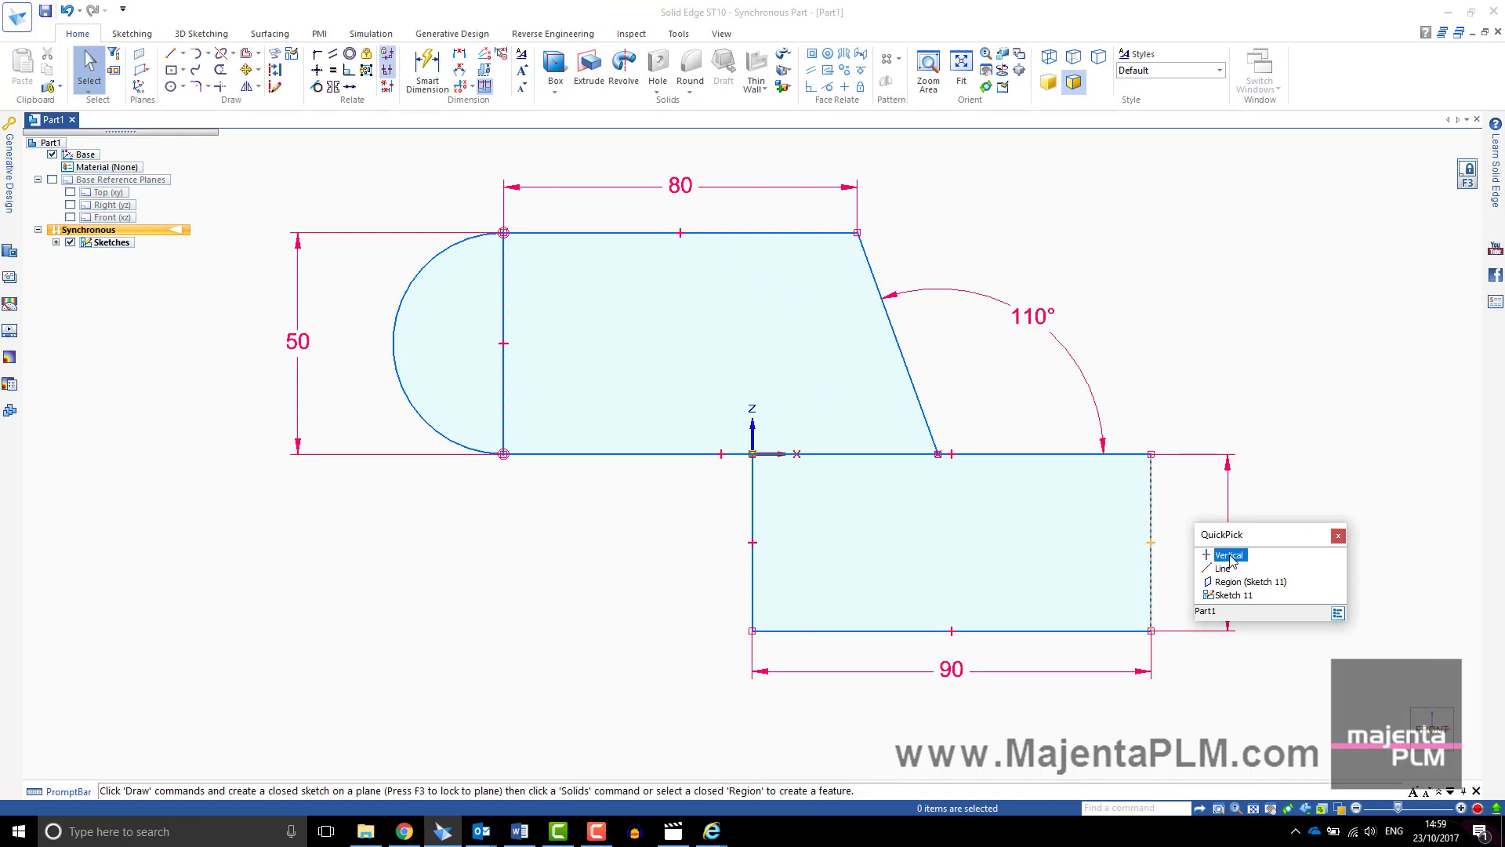
left_click(1229, 556)
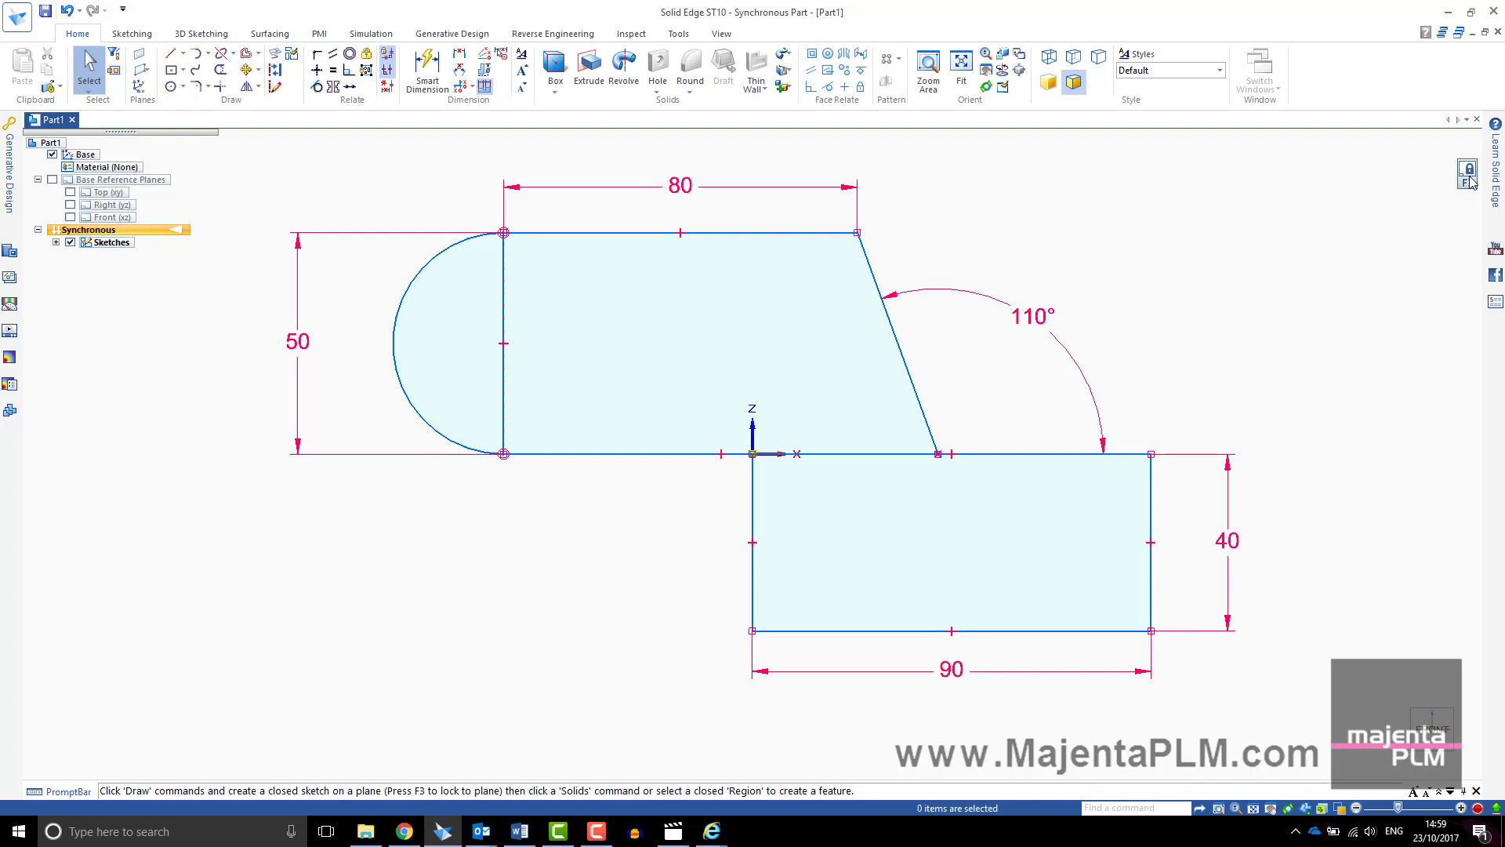
scroll(1285, 290, "down", 3)
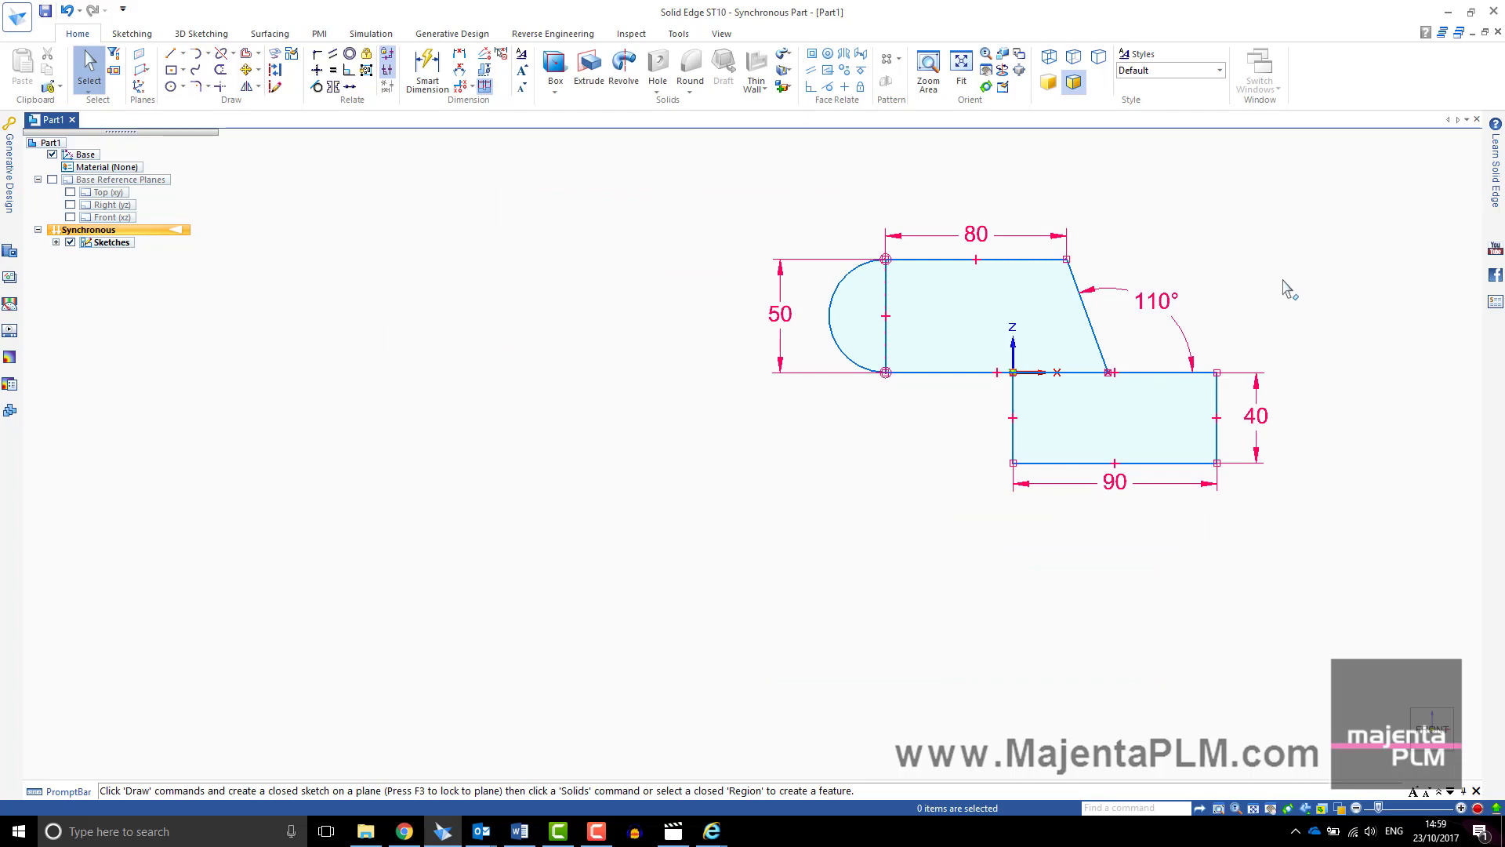
mouse_move(1289, 290)
middle_mouse_down()
mouse_move(1216, 326)
mouse_move(1200, 440)
middle_mouse_up()
- Try a symmetric extrusion of the rectangle, angled and arc regions with the Extrude command
left_click(593, 78)
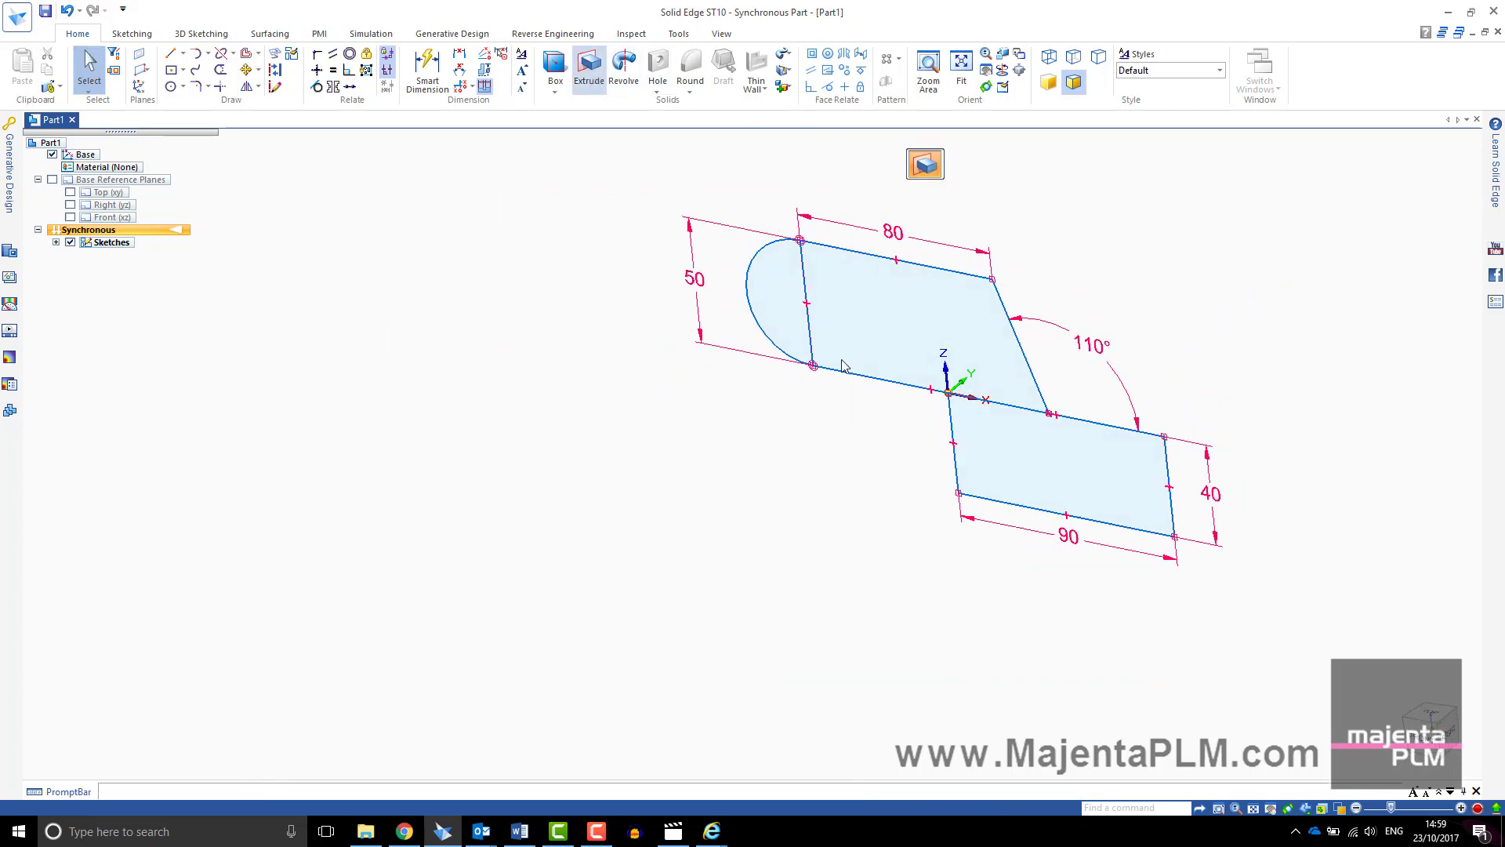
left_click(1065, 488)
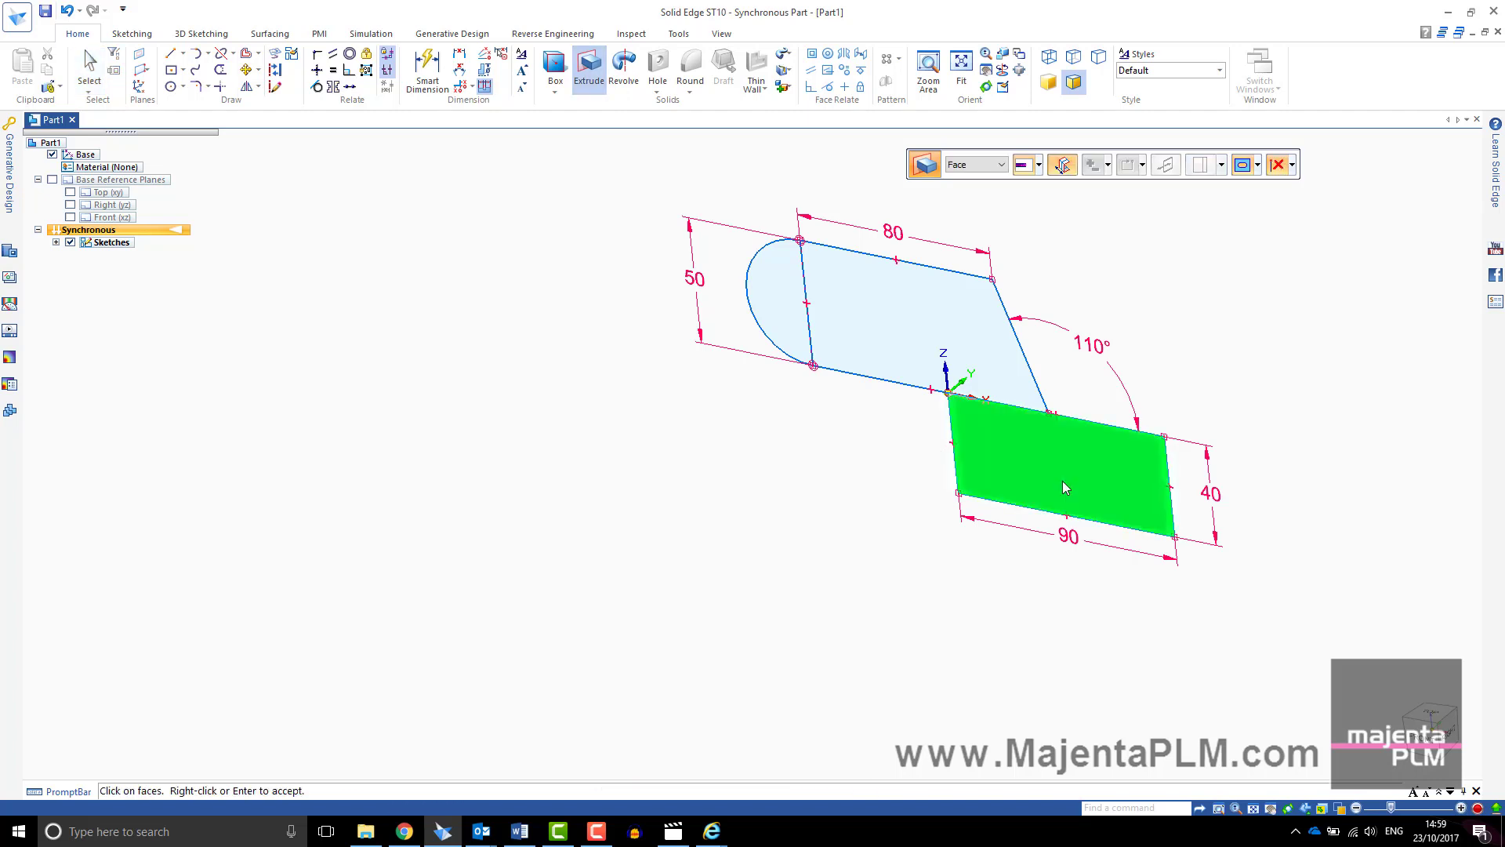
left_click(984, 368)
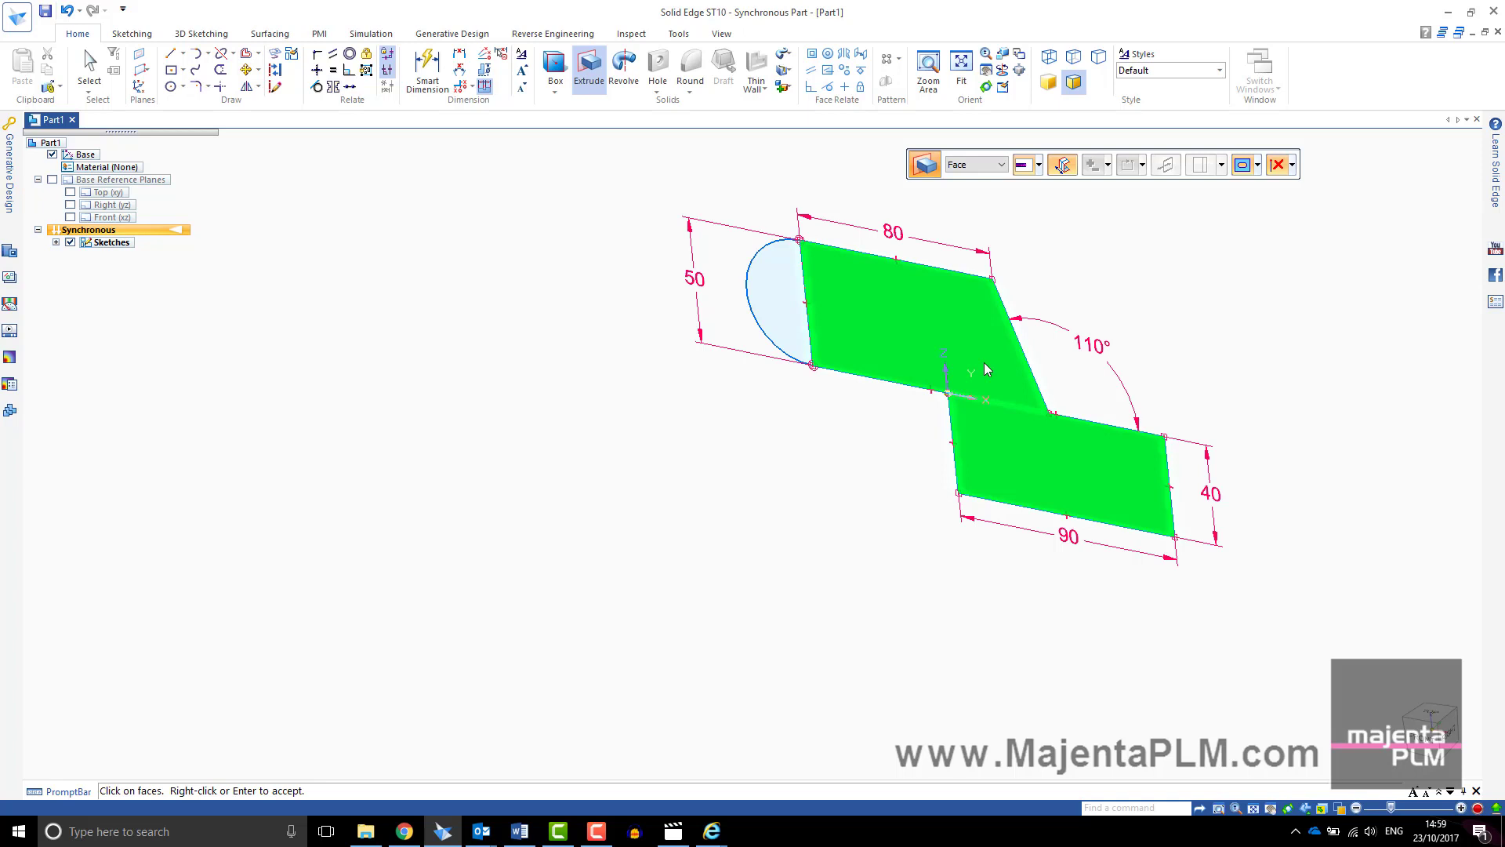
left_click(780, 302)
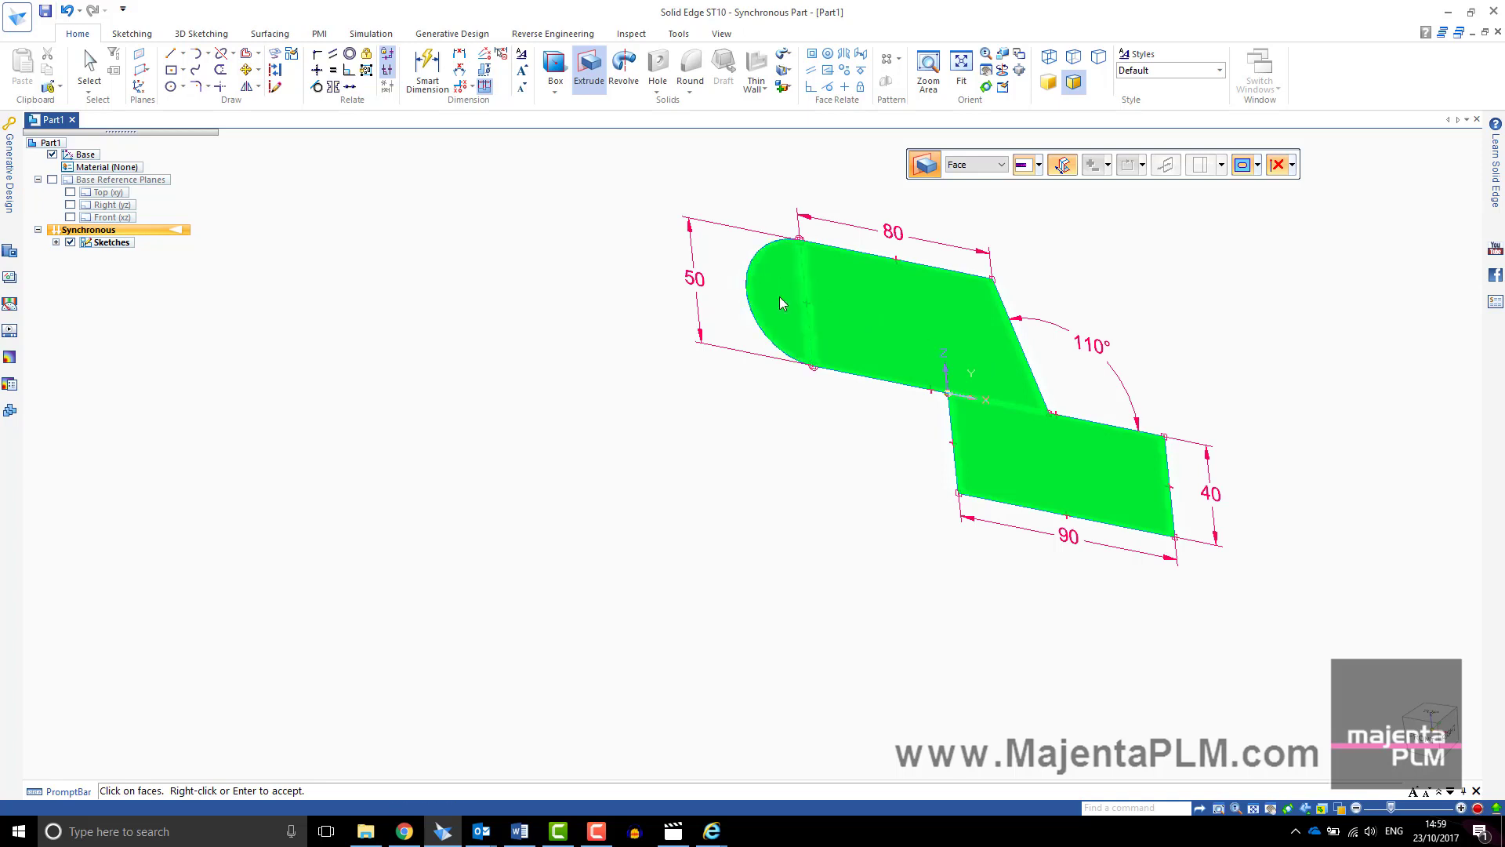
right_click(1094, 276)
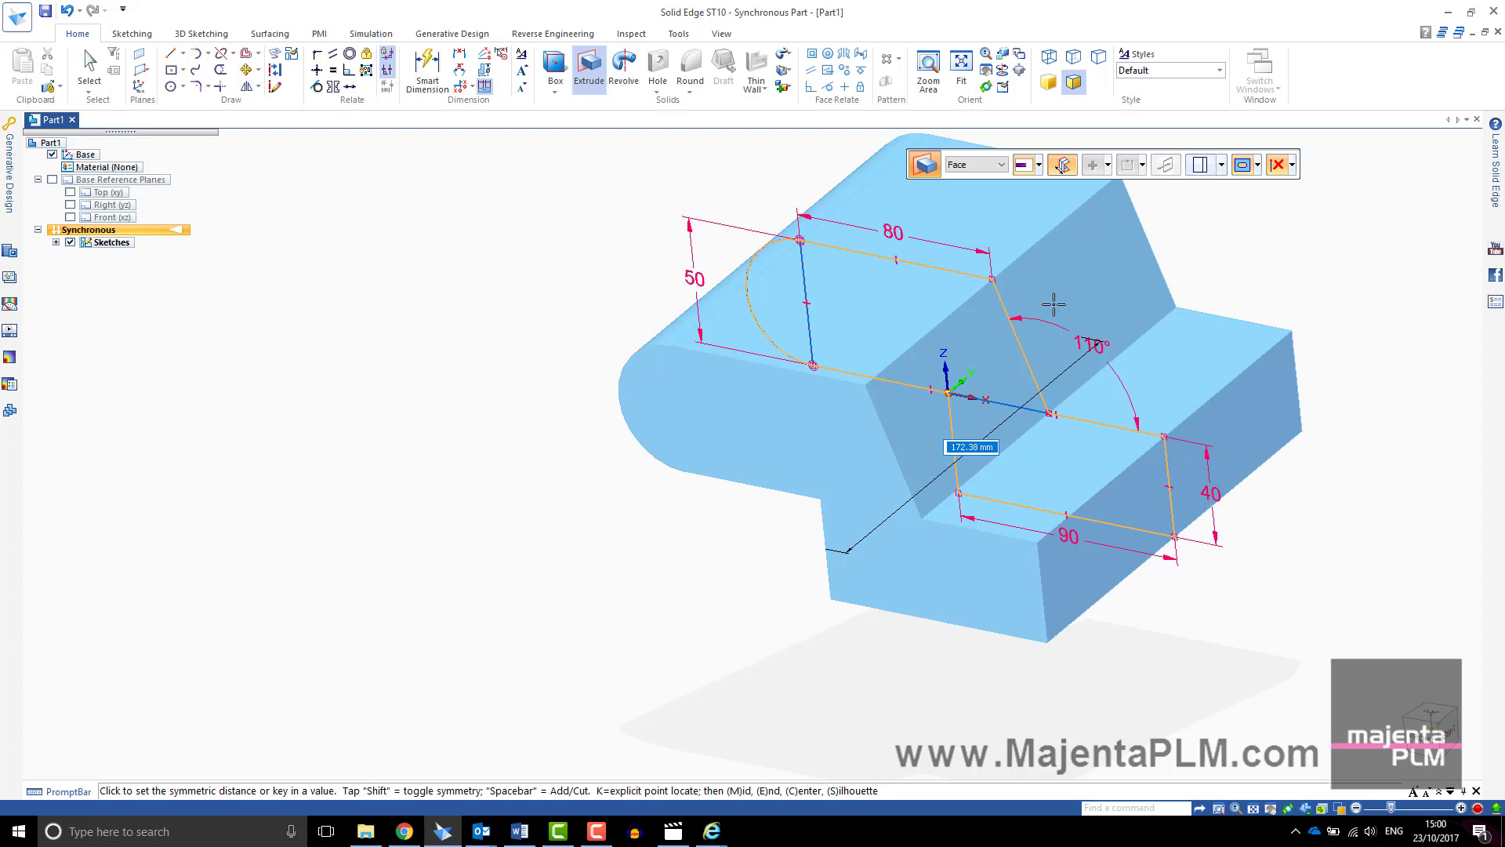
key("Escape")
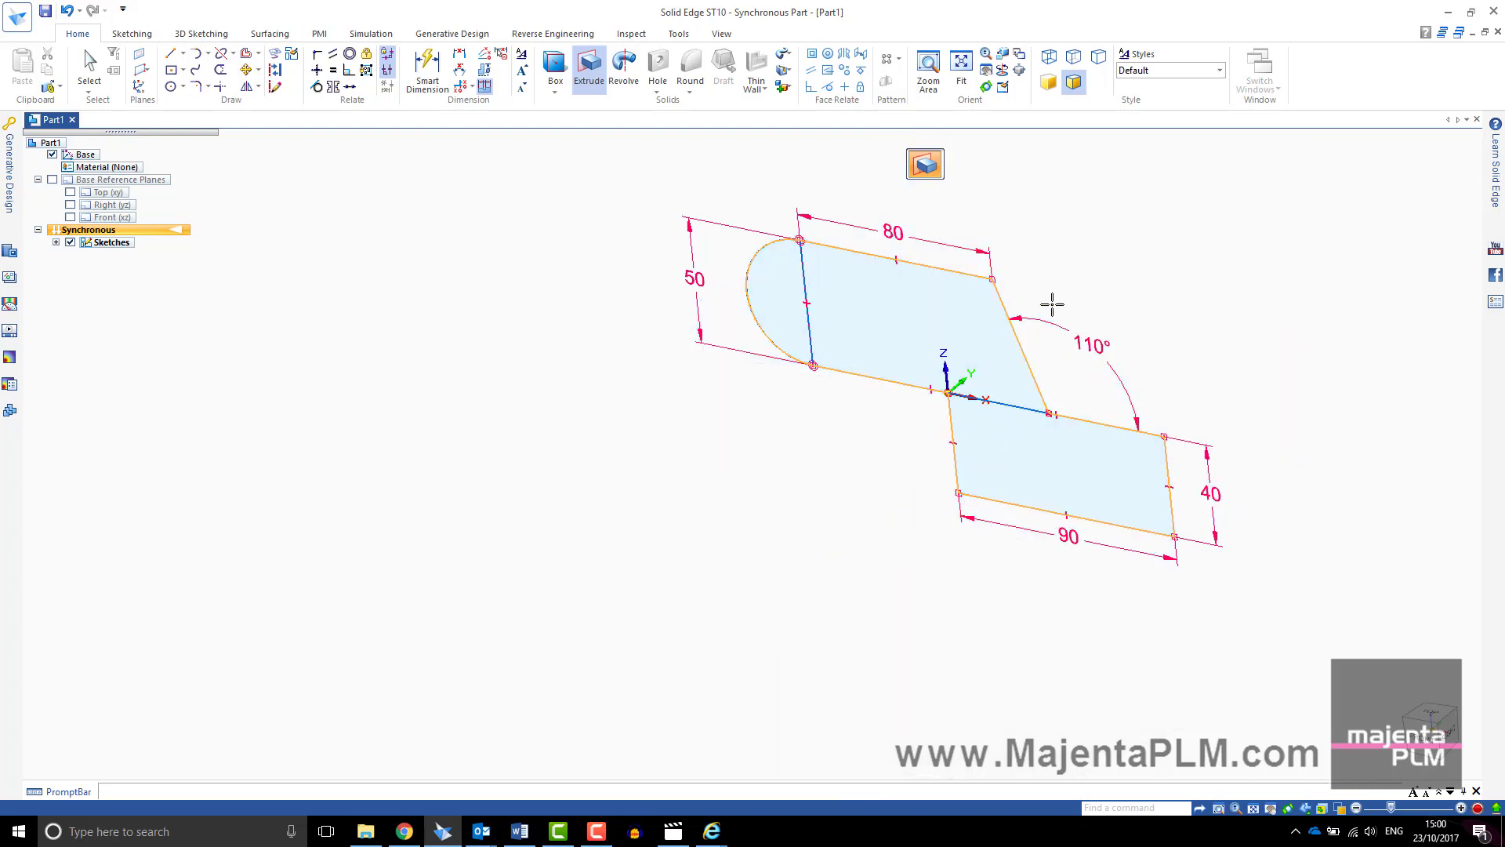
left_click(1088, 459)
left_click(1008, 359, "ctrl")
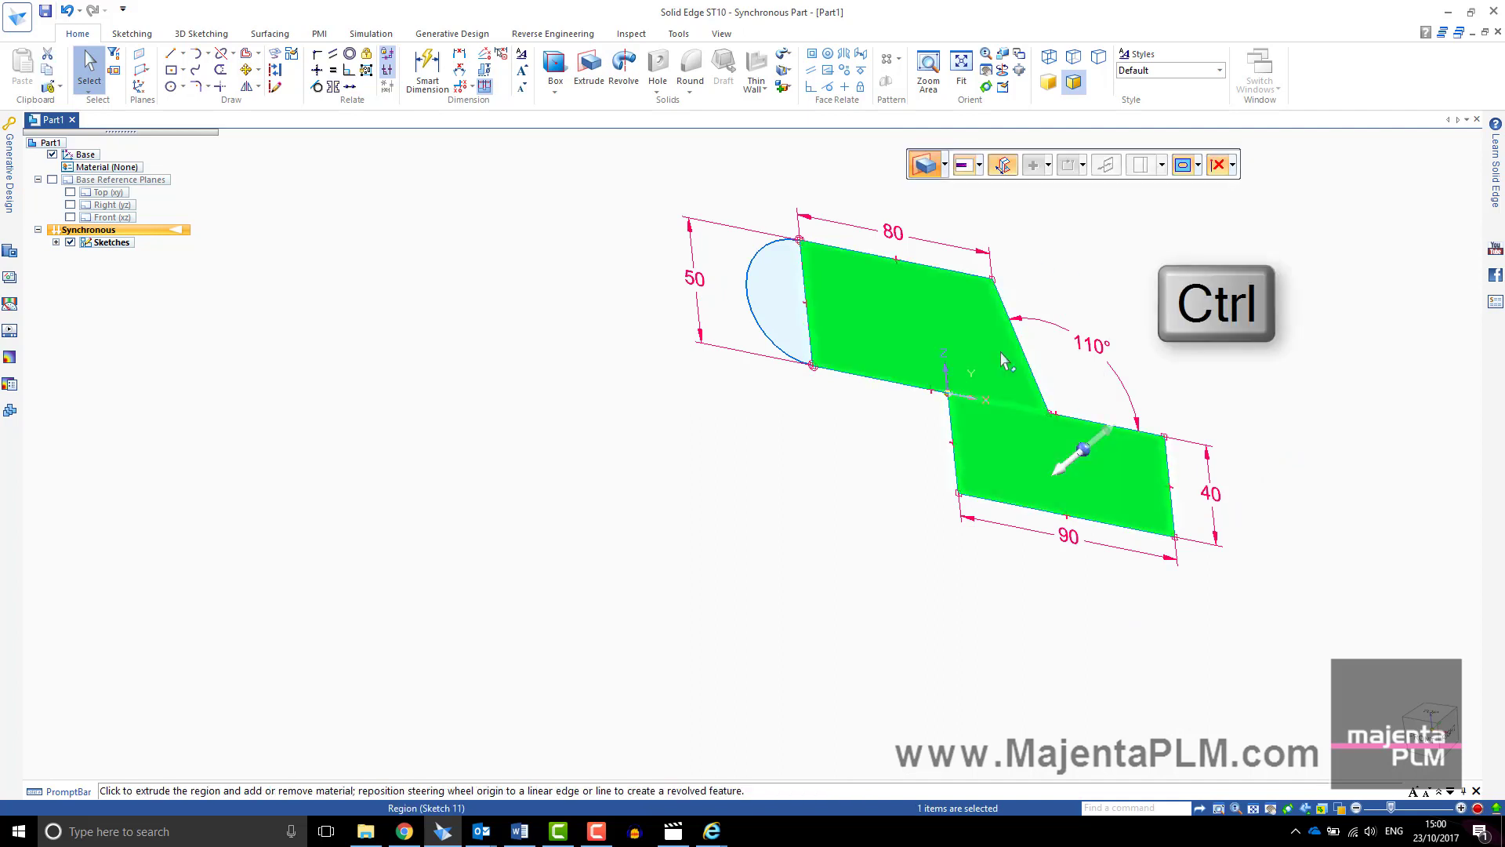
left_click(781, 311, "ctrl")
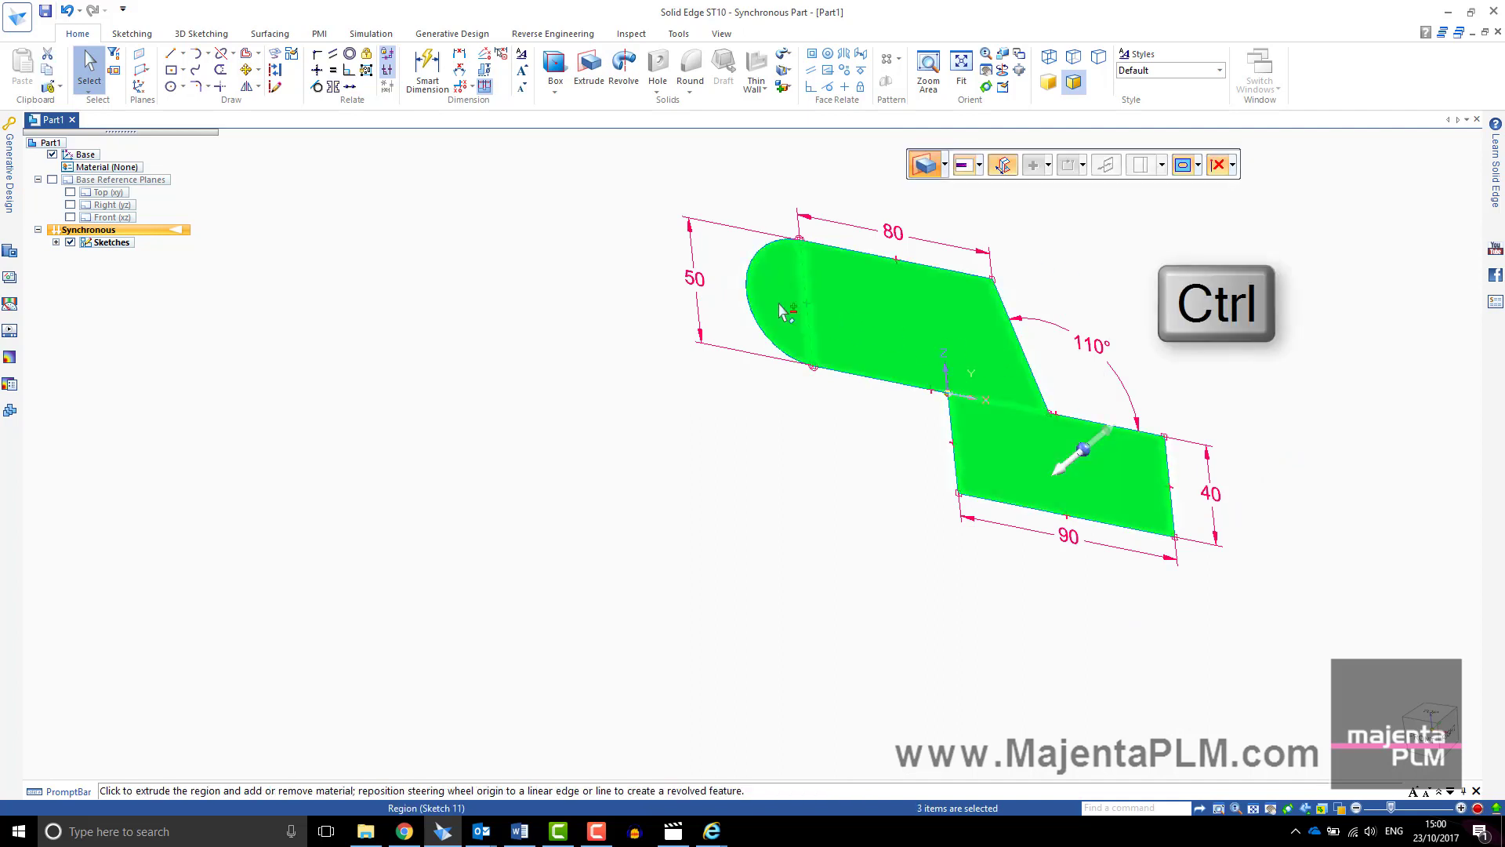
left_click(1082, 463)
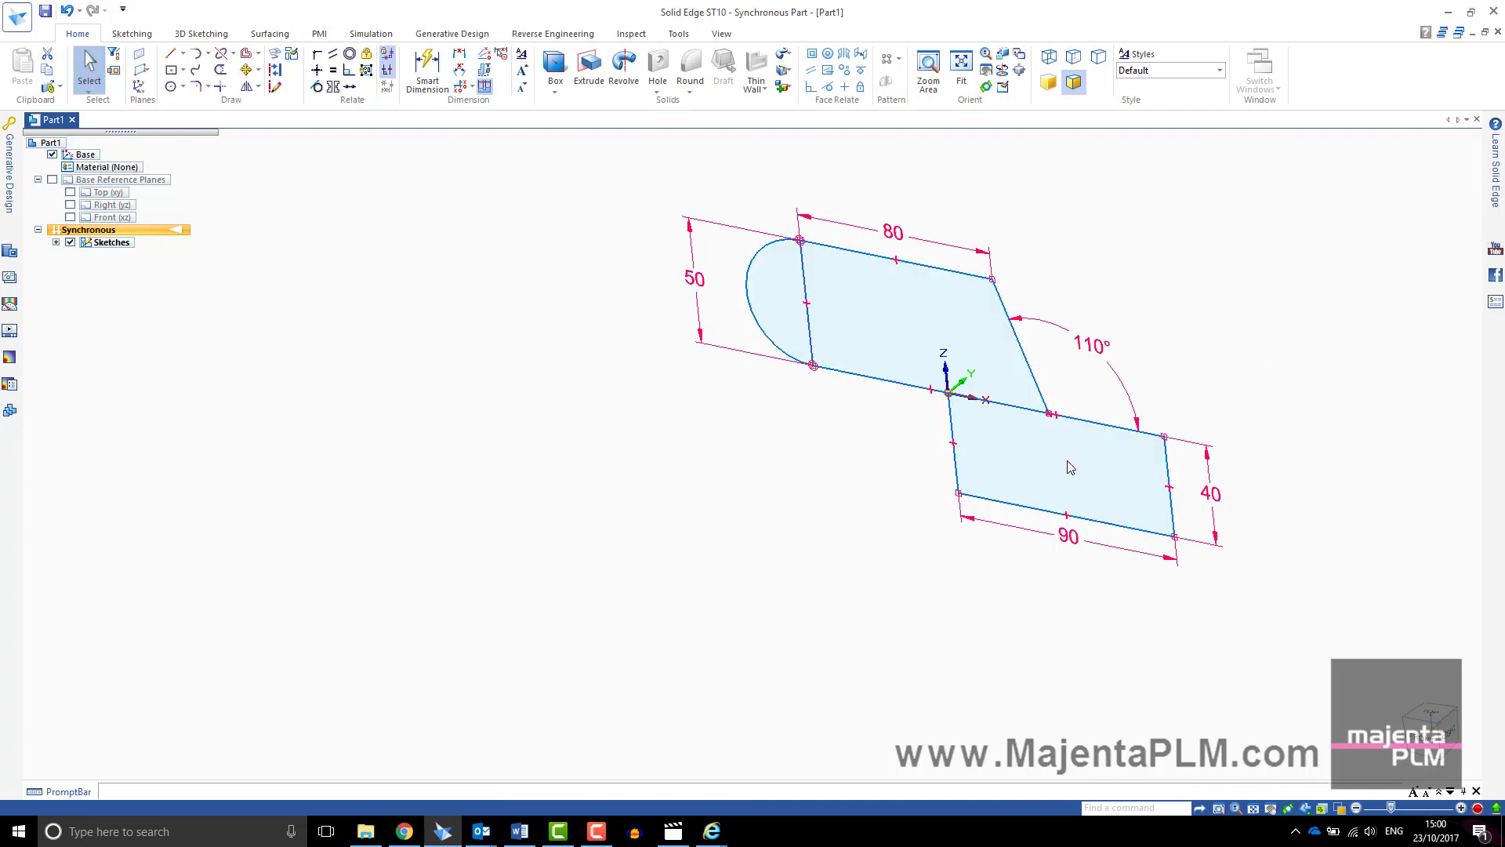
key("Escape")
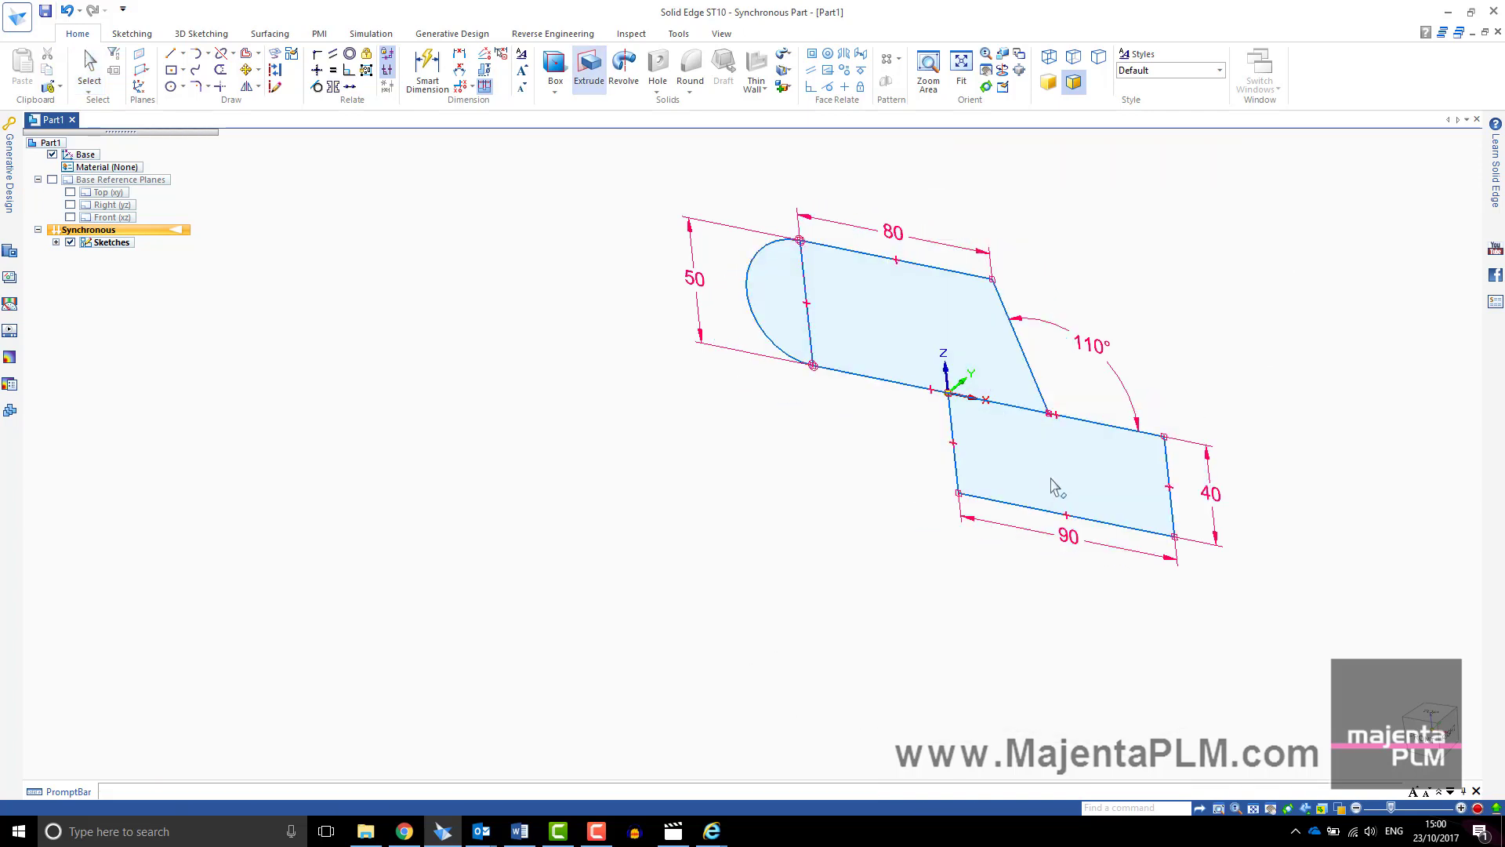
- Select all three sketch regions together and reposition the steering wheel onto the lower rectangle's bottom edge
left_click(1051, 463)
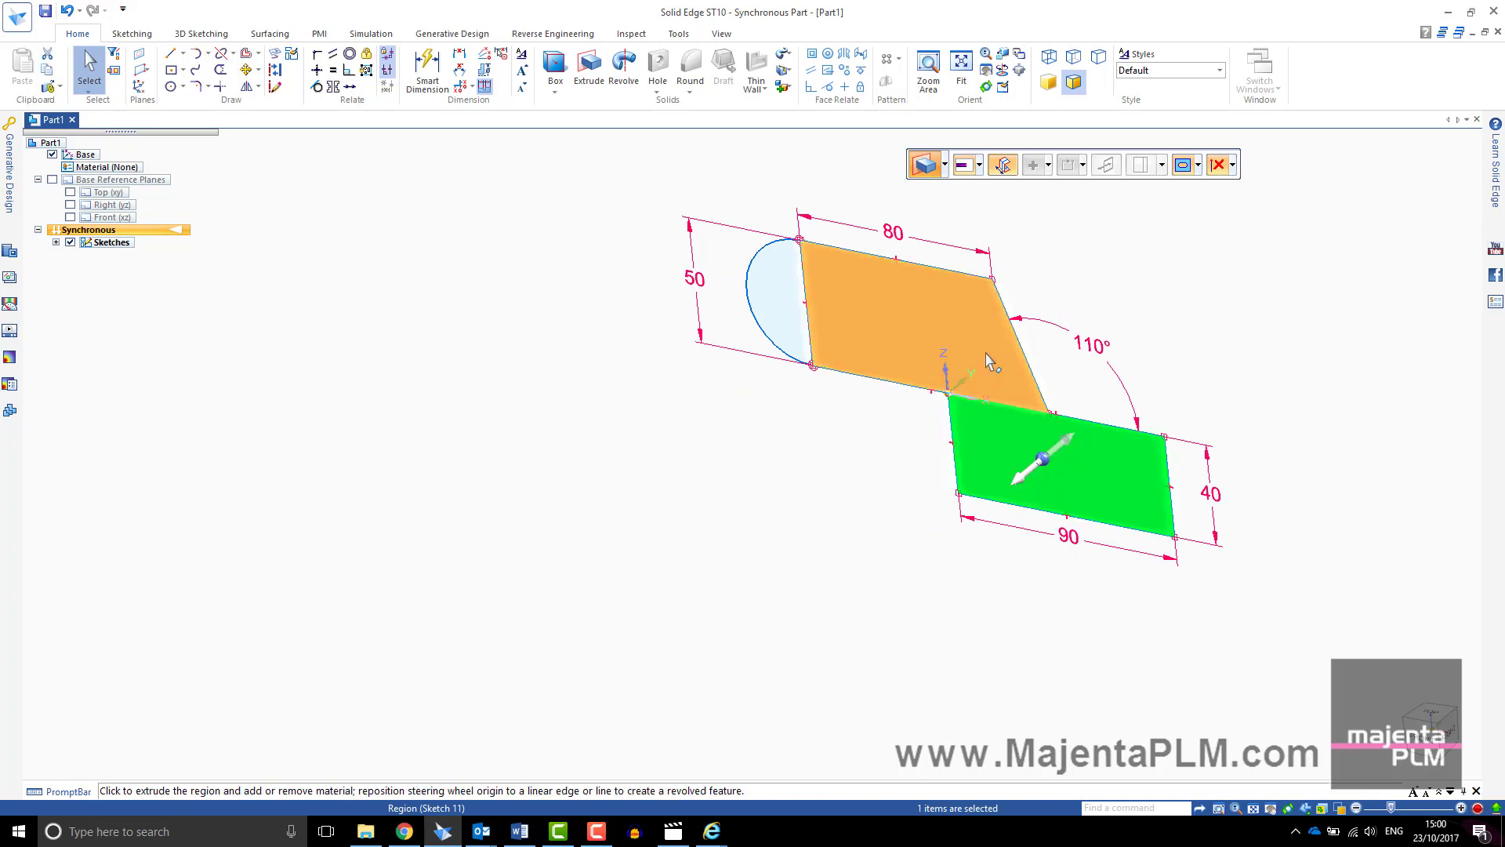
left_click(990, 360, "ctrl")
left_click(793, 304, "ctrl")
left_click_drag(1042, 459, 1039, 509)
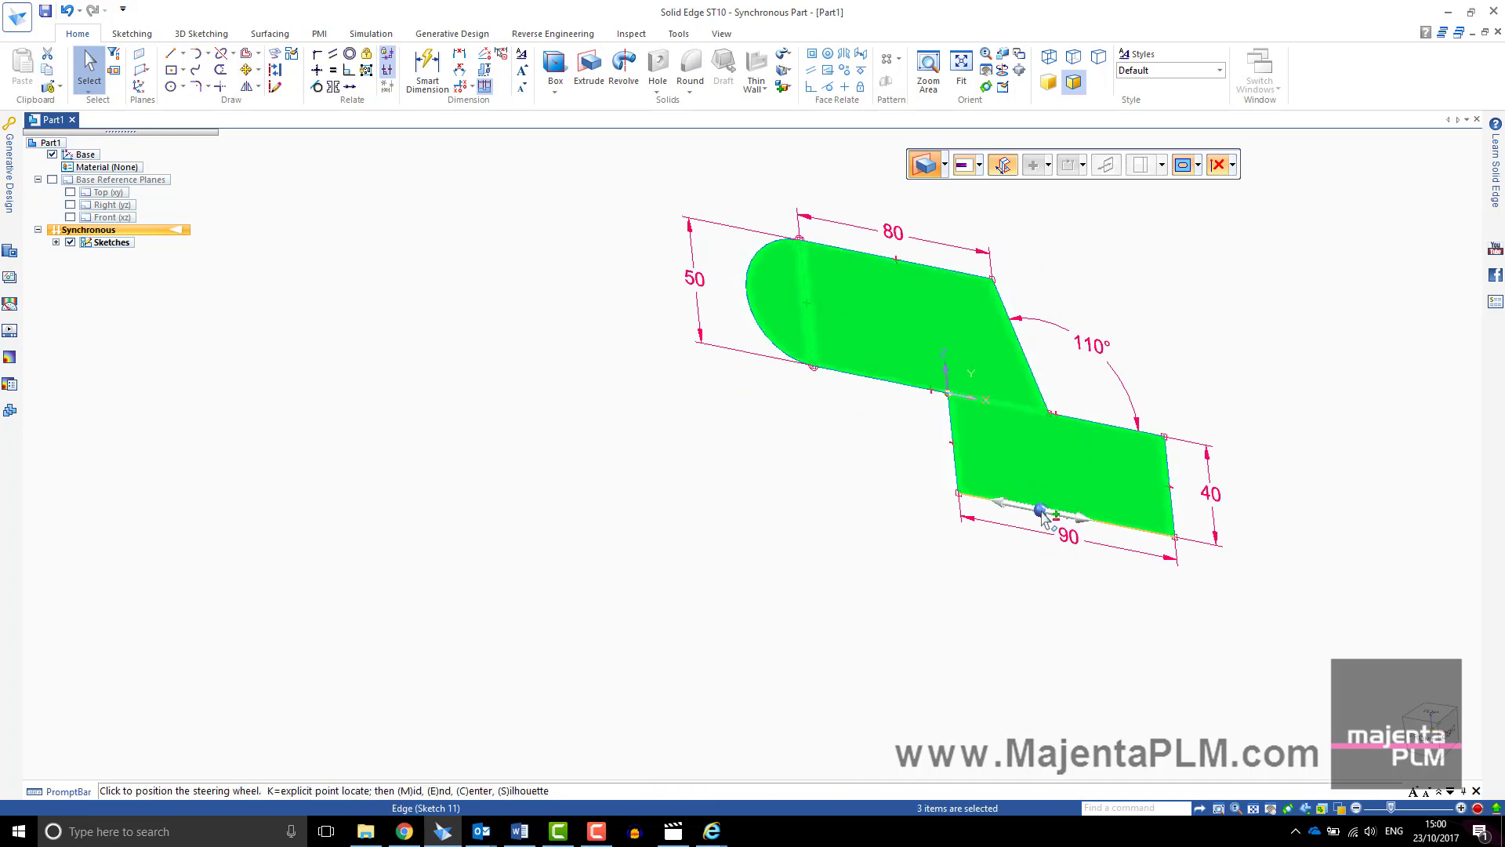
left_click(946, 168)
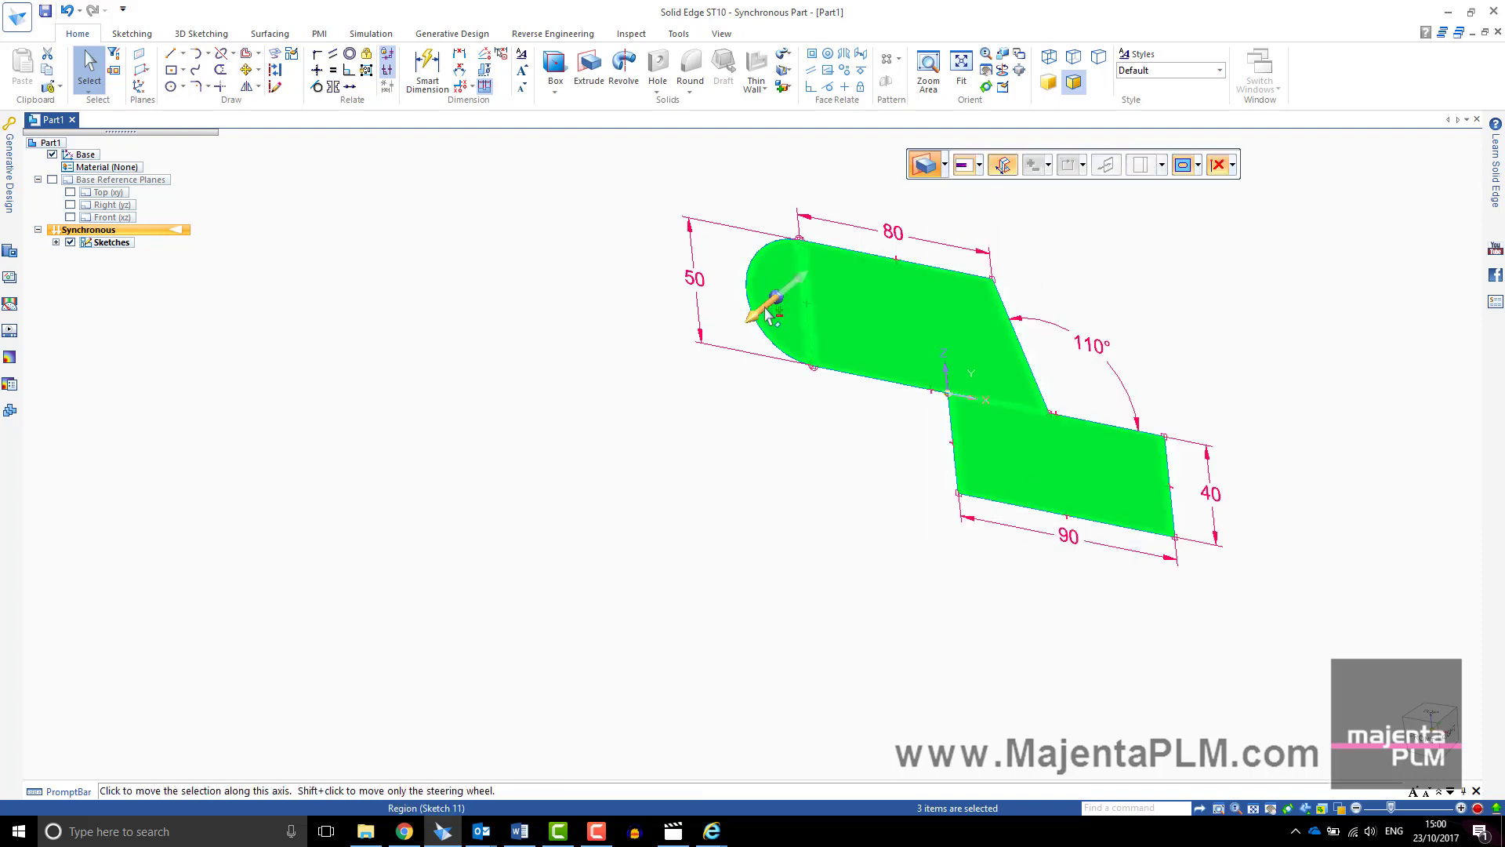
- Extrude the three selected regions symmetrically by a total of 50 mm, starting from the steering wheel on the arc region
left_click(745, 381)
right_click(736, 384)
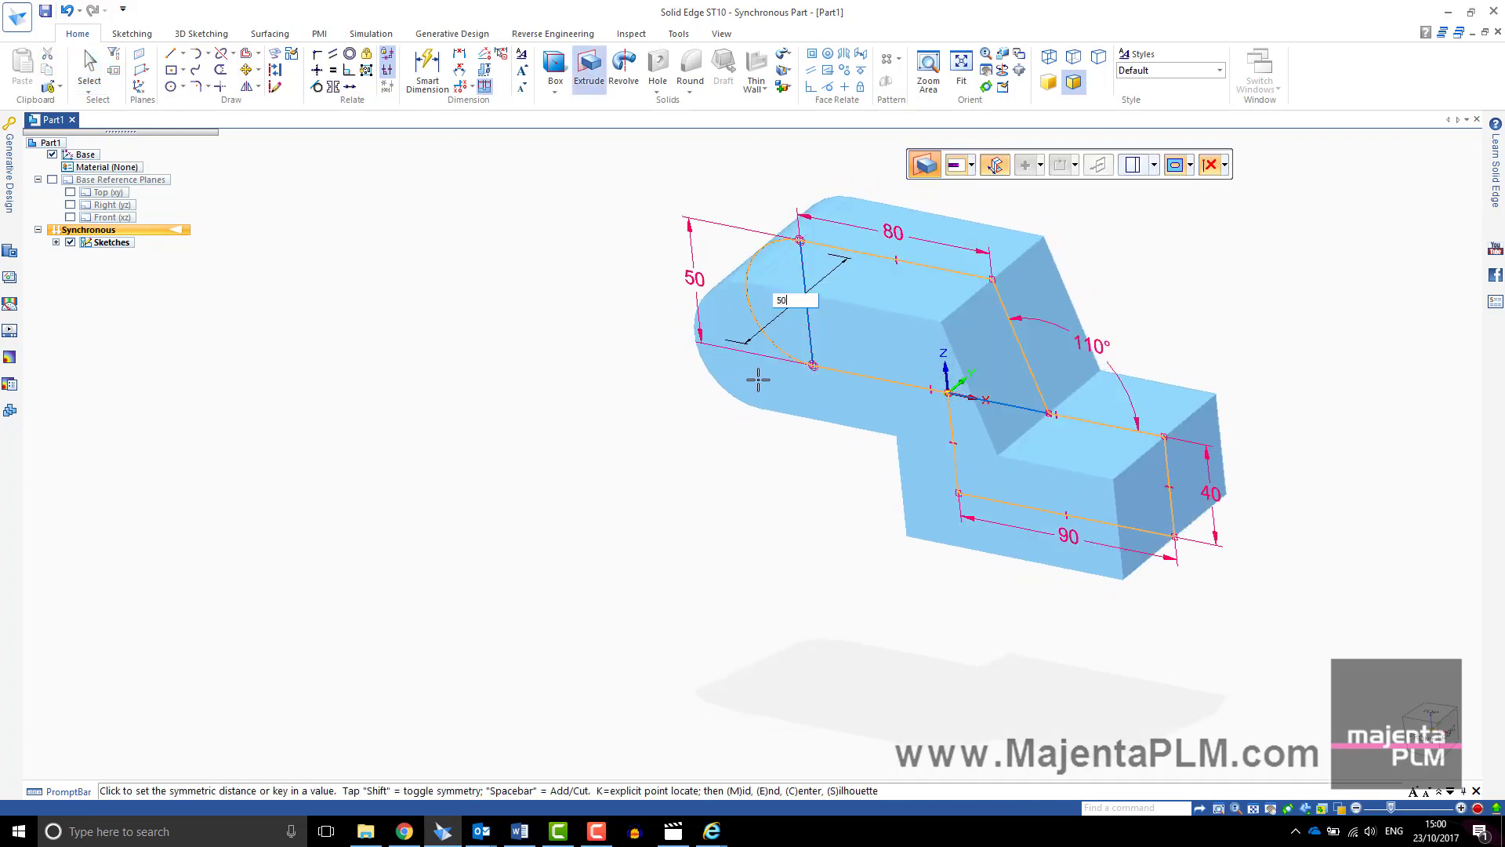
key("Return")
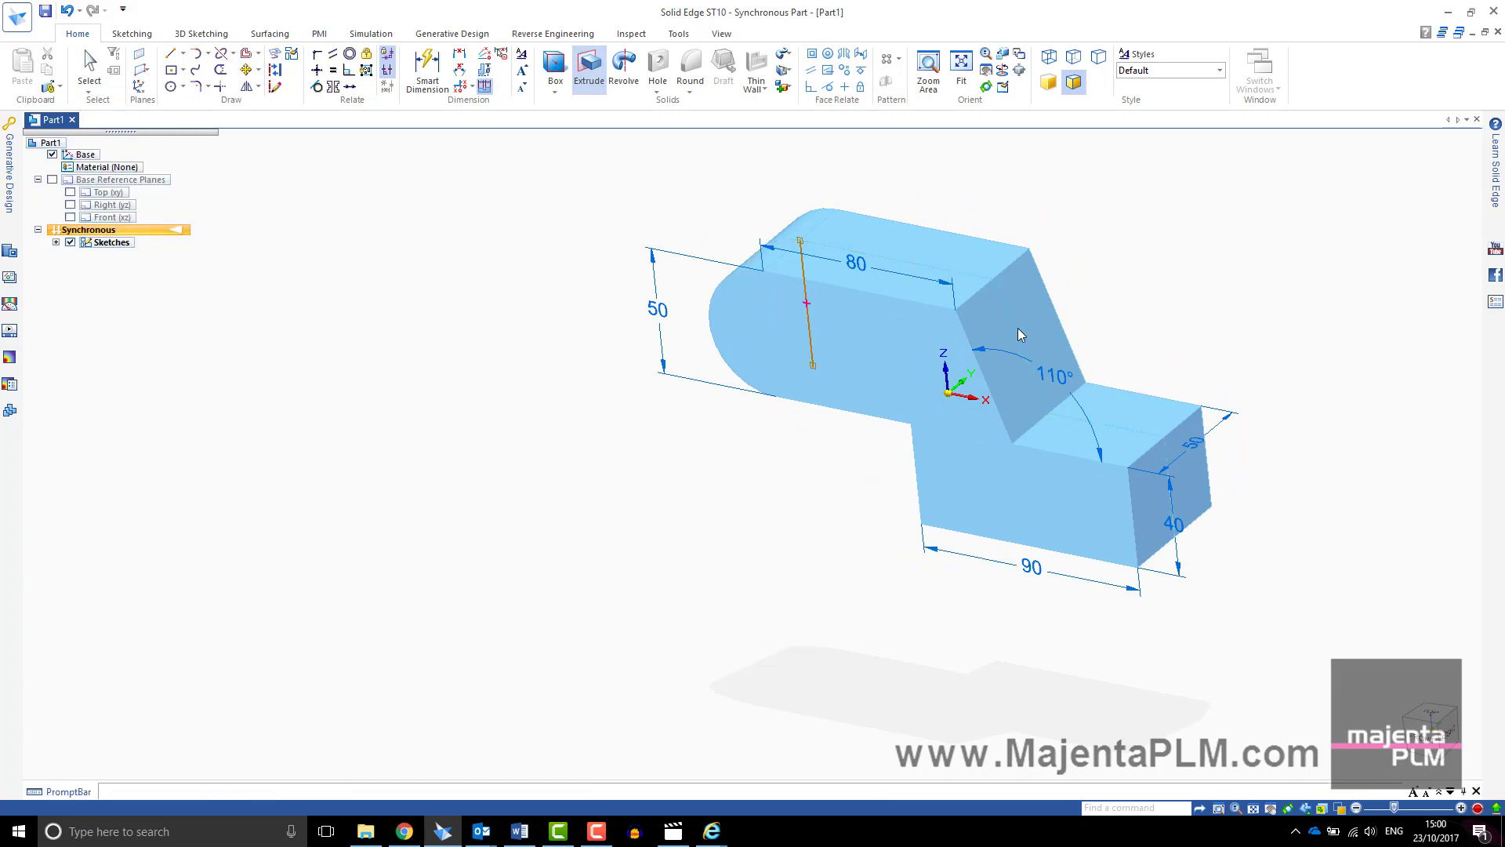
- Expand the used sketches and the sketches collection in the feature tree, and hide all remaining sketches
scroll(1199, 287, "up", 2)
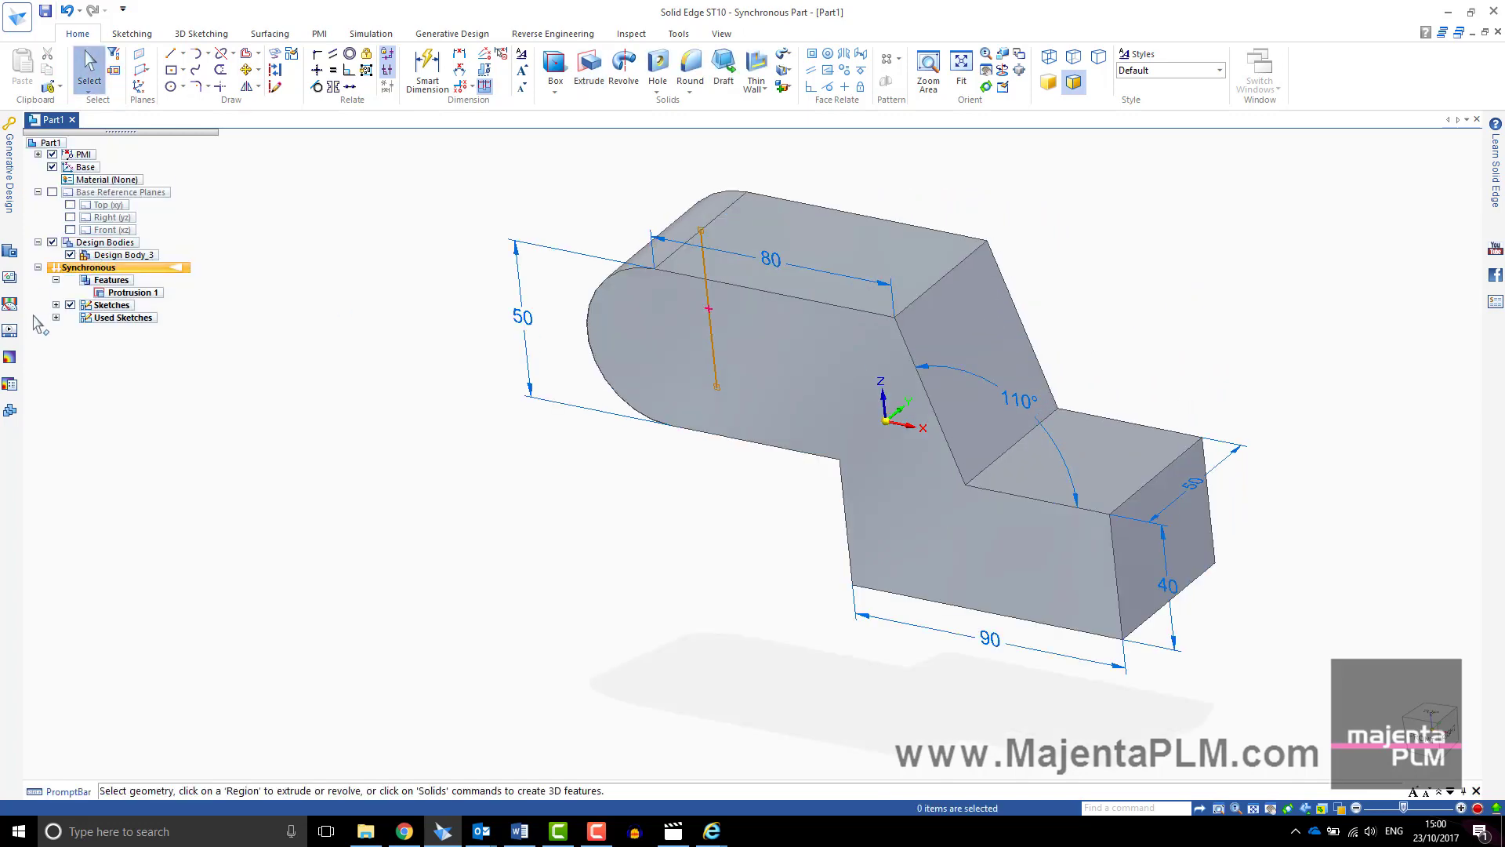
left_click(110, 330)
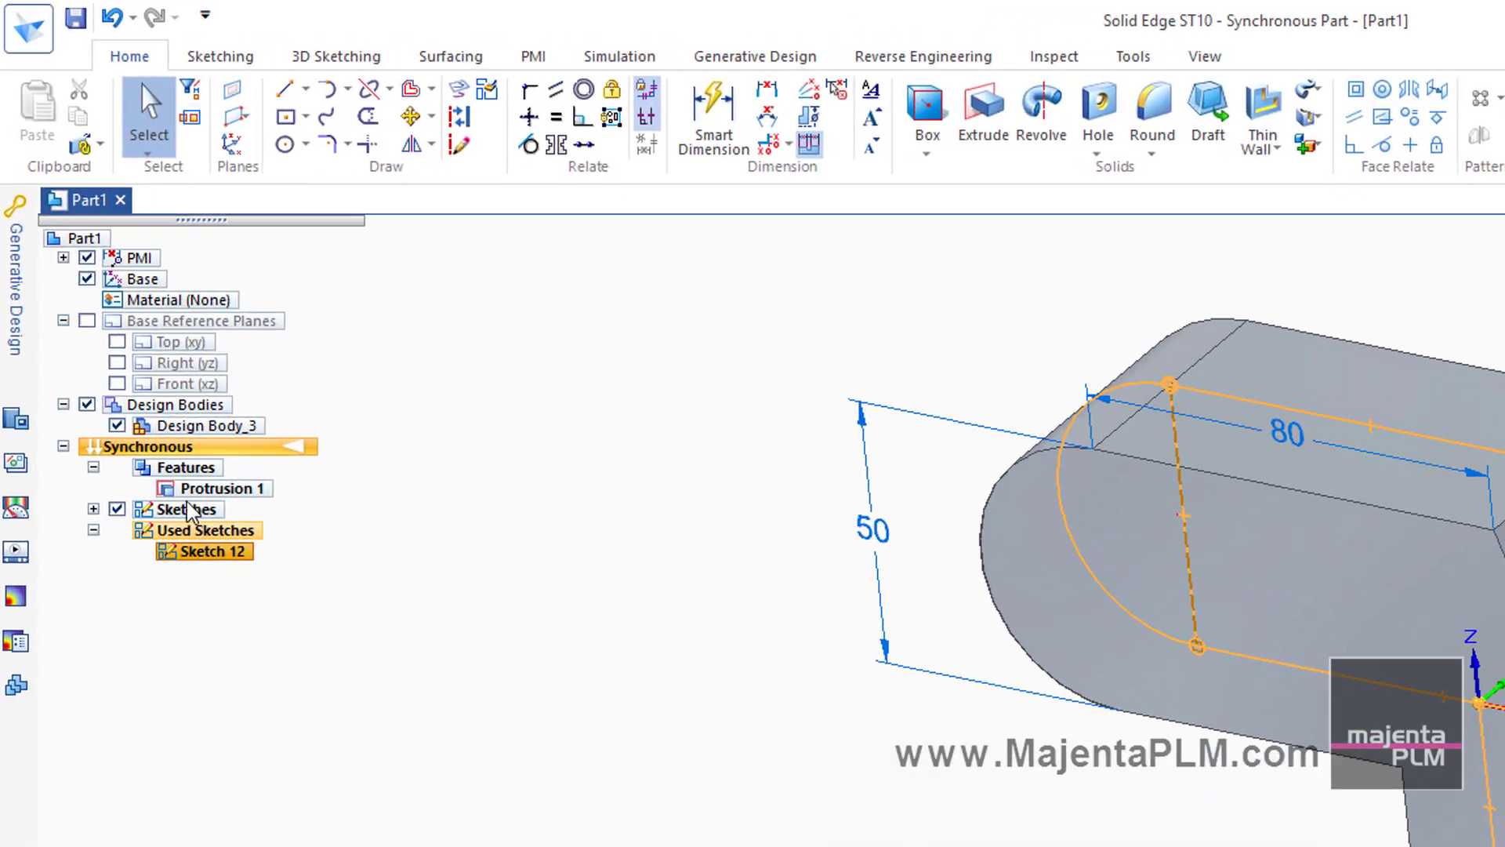
left_click(188, 511)
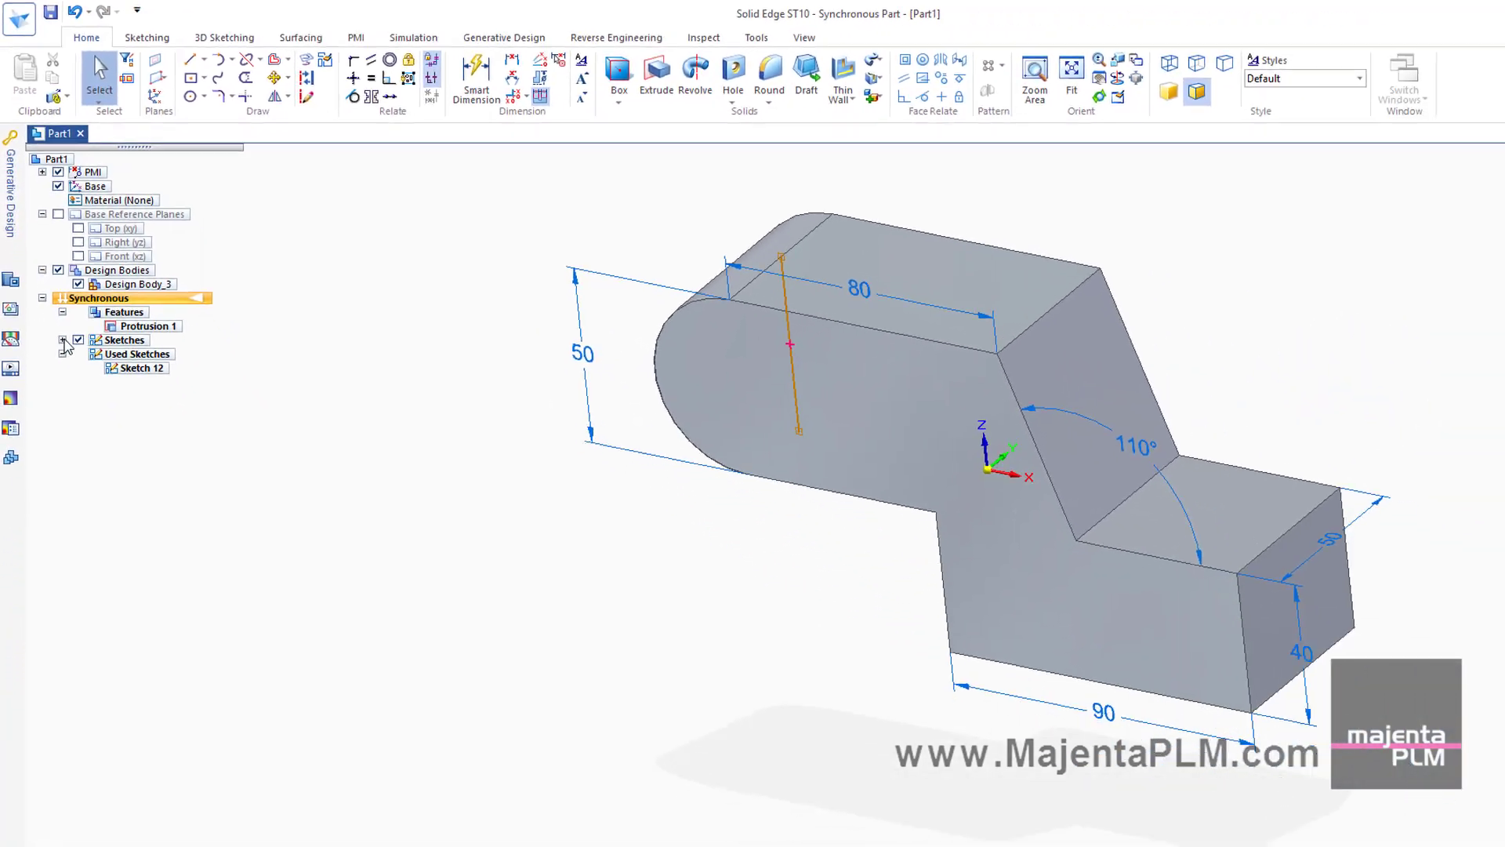
left_click(93, 508)
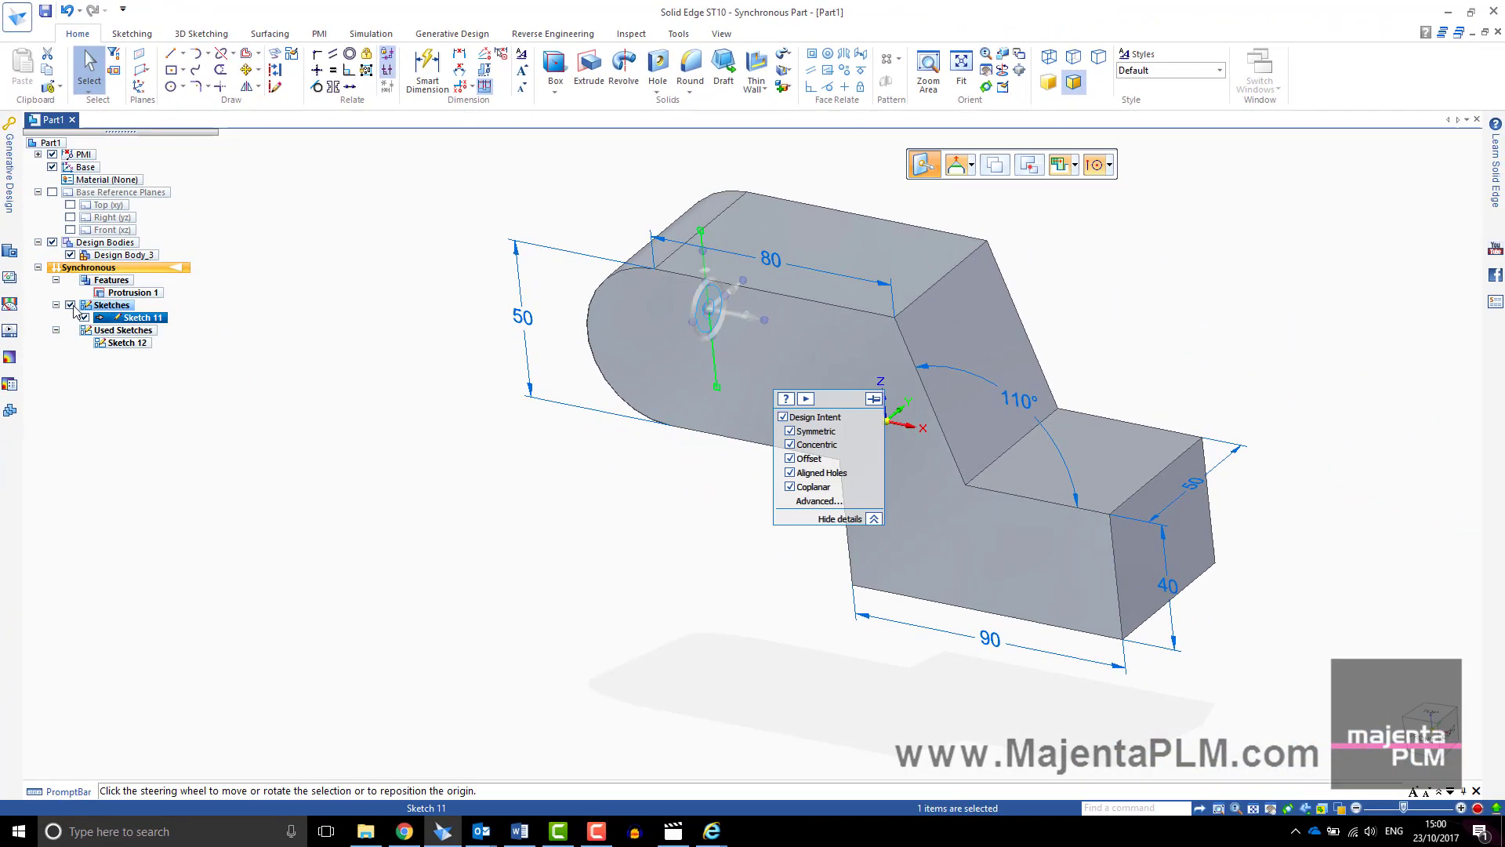
left_click(261, 326)
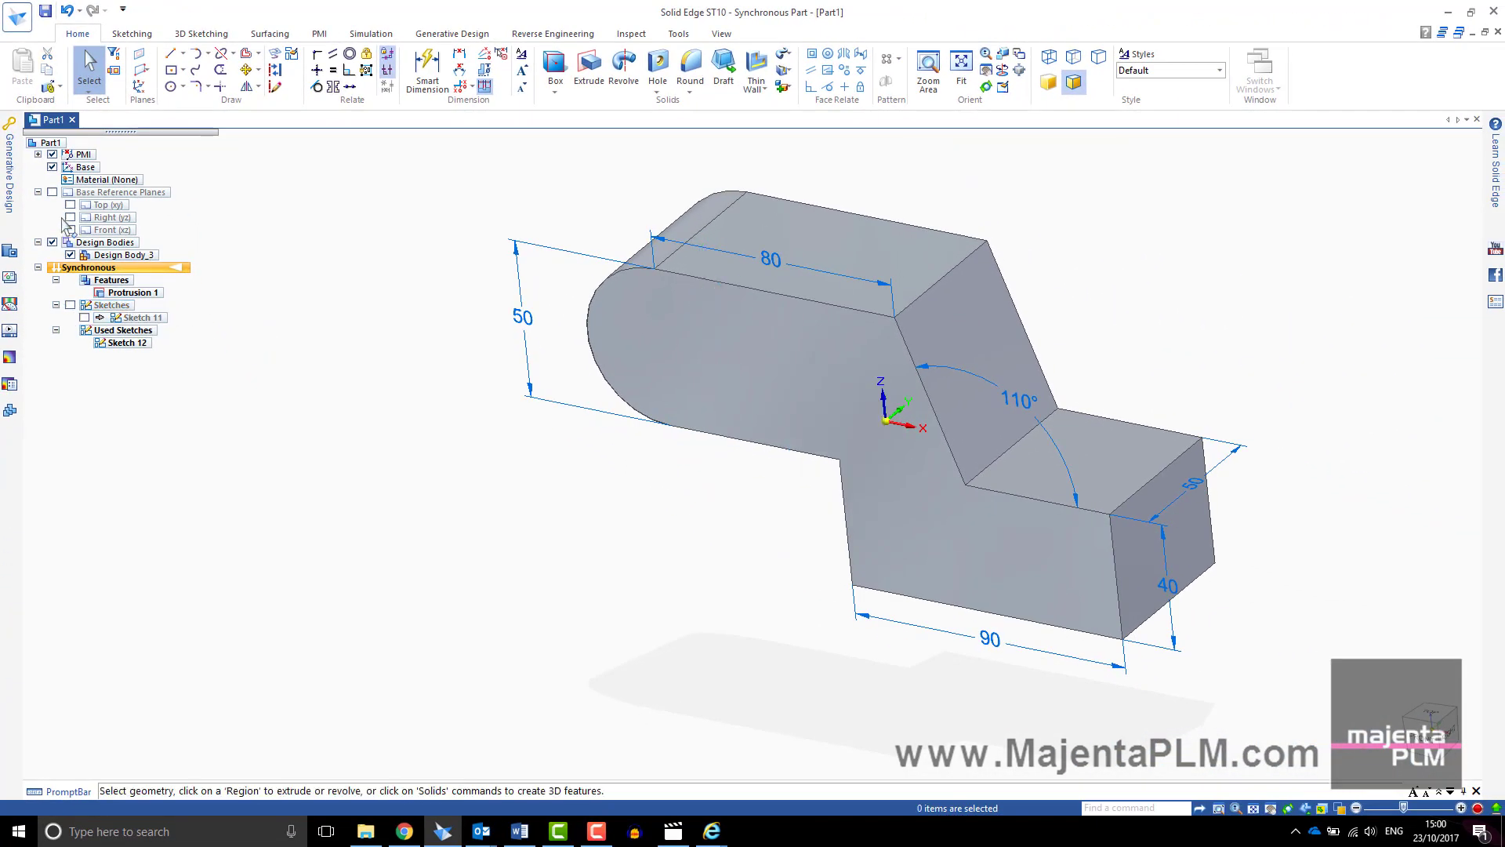
- List the PMI dimensions in the feature tree and set the sloped face's angle dimension to 120°
left_click(38, 155)
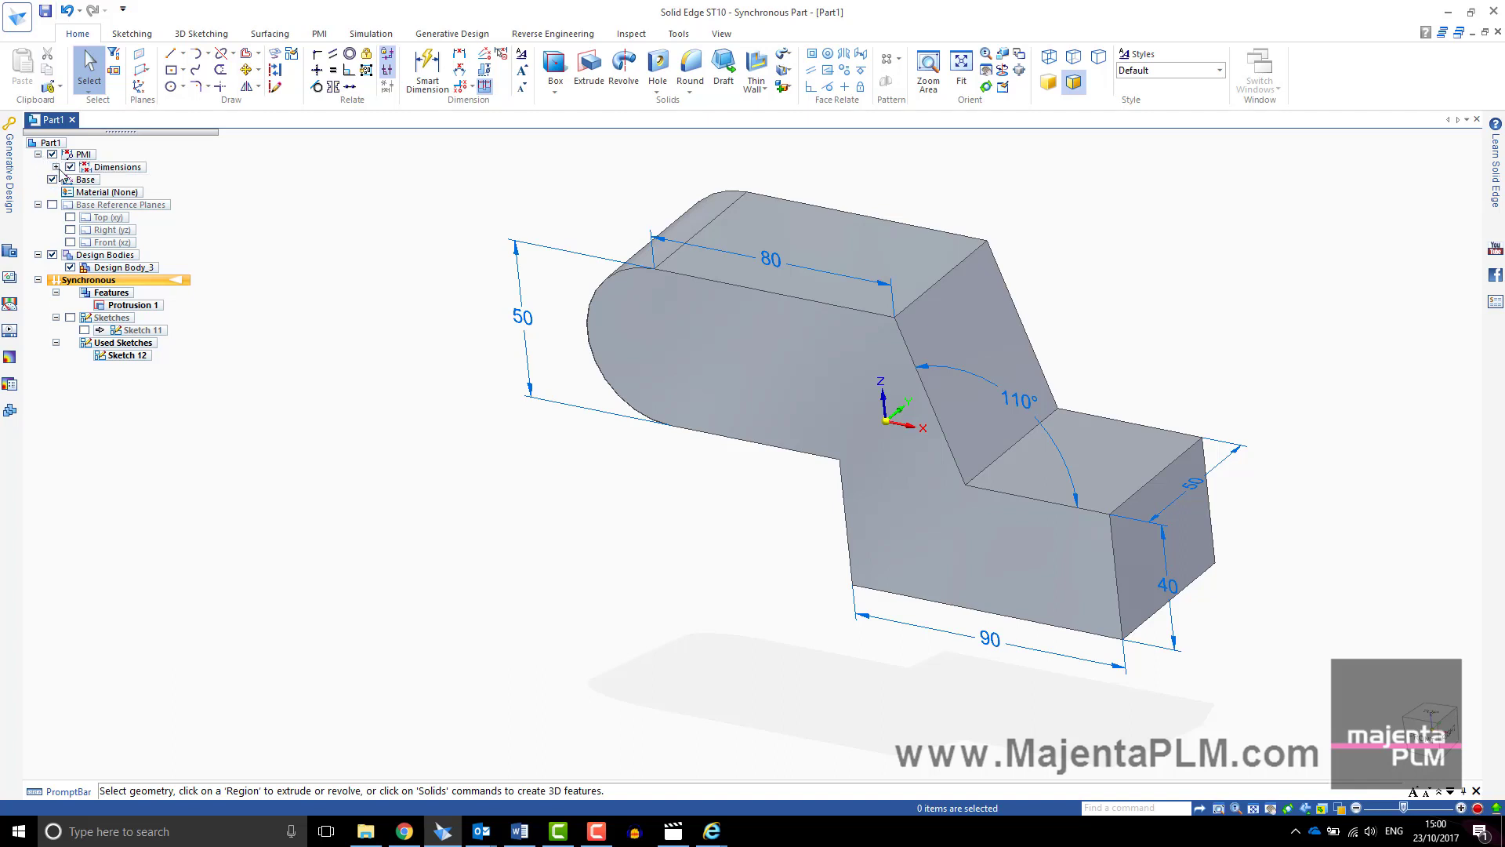
left_click(55, 167)
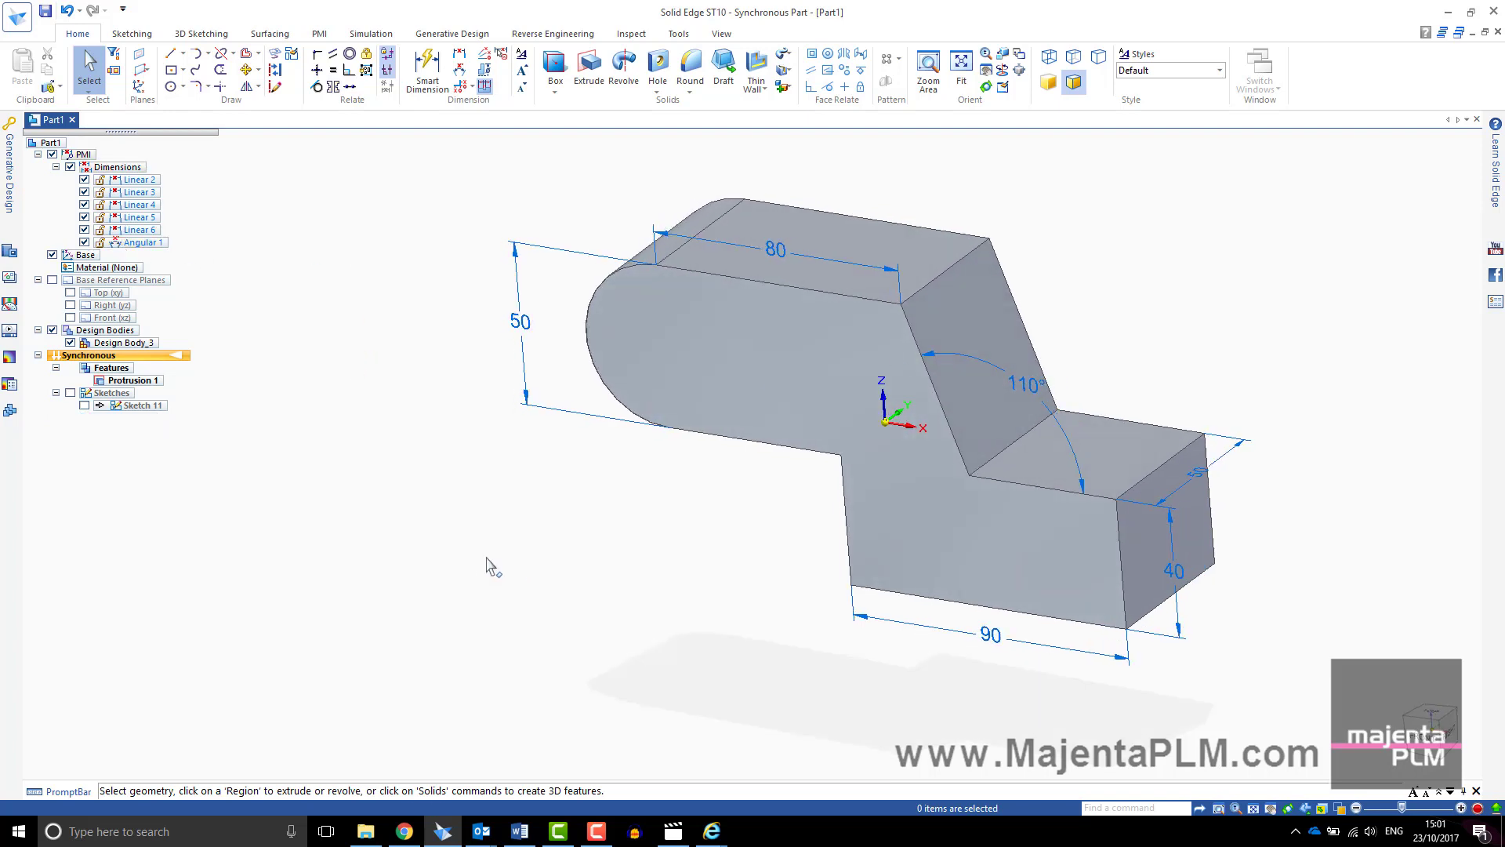
left_click(1026, 392)
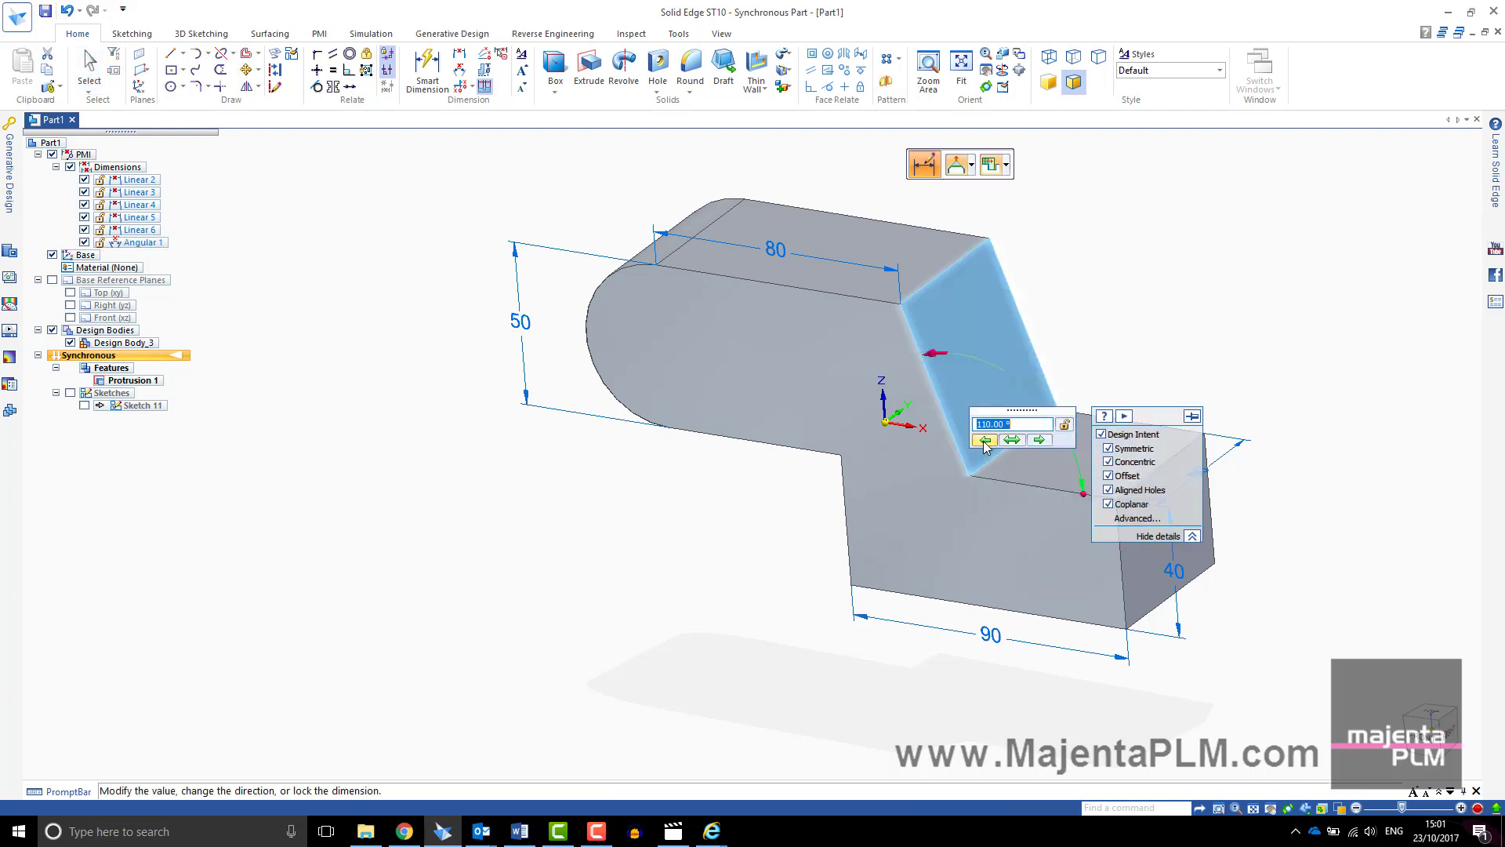
type("120")
key("Return")
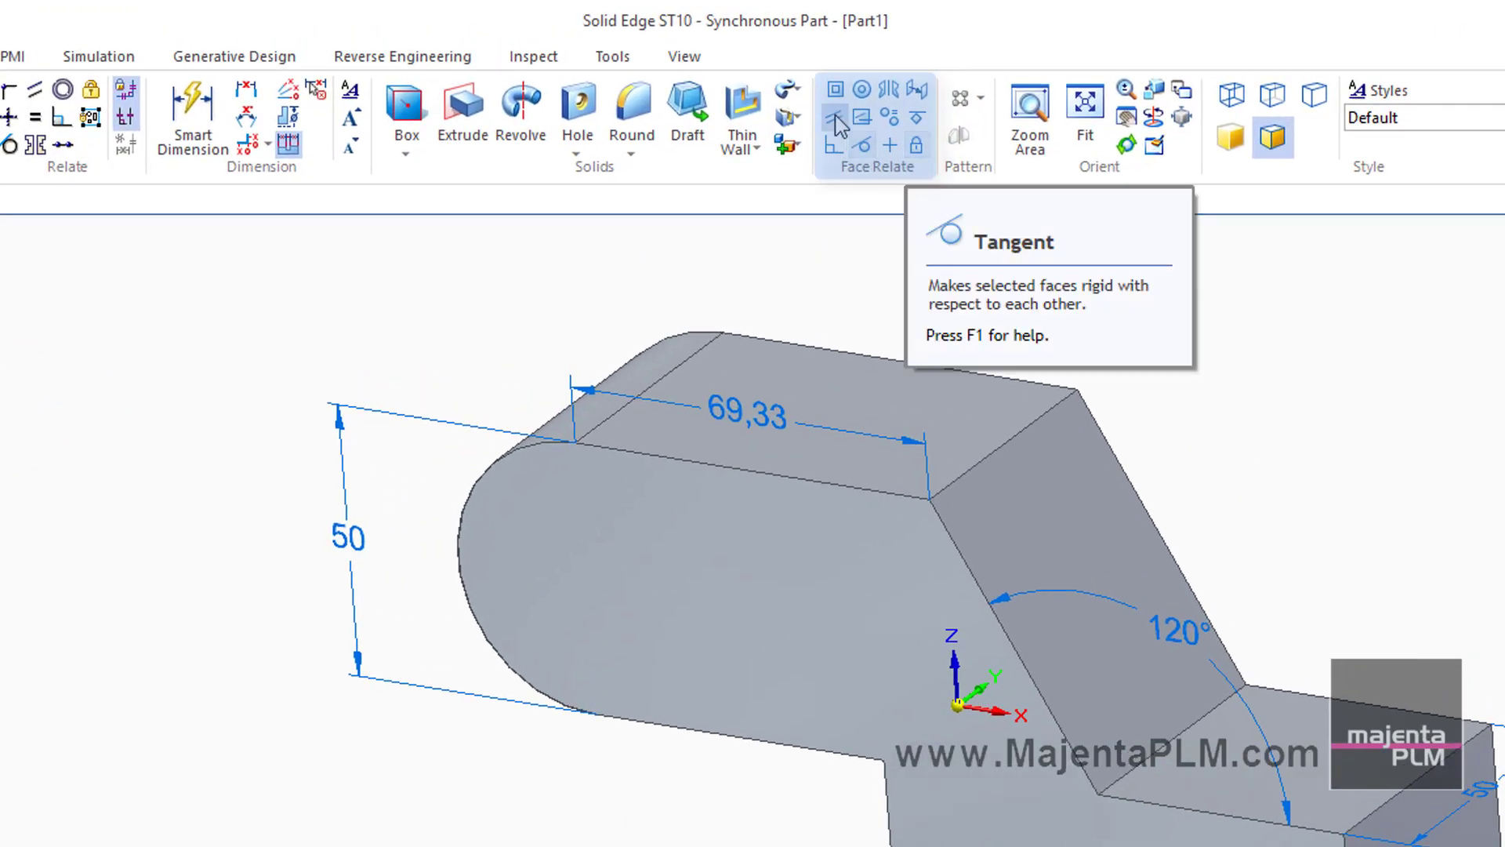
- Make the vertical end face beneath the upper arm parallel to the sloped face with the Parallel face relationship
left_click(811, 69)
left_click(956, 815)
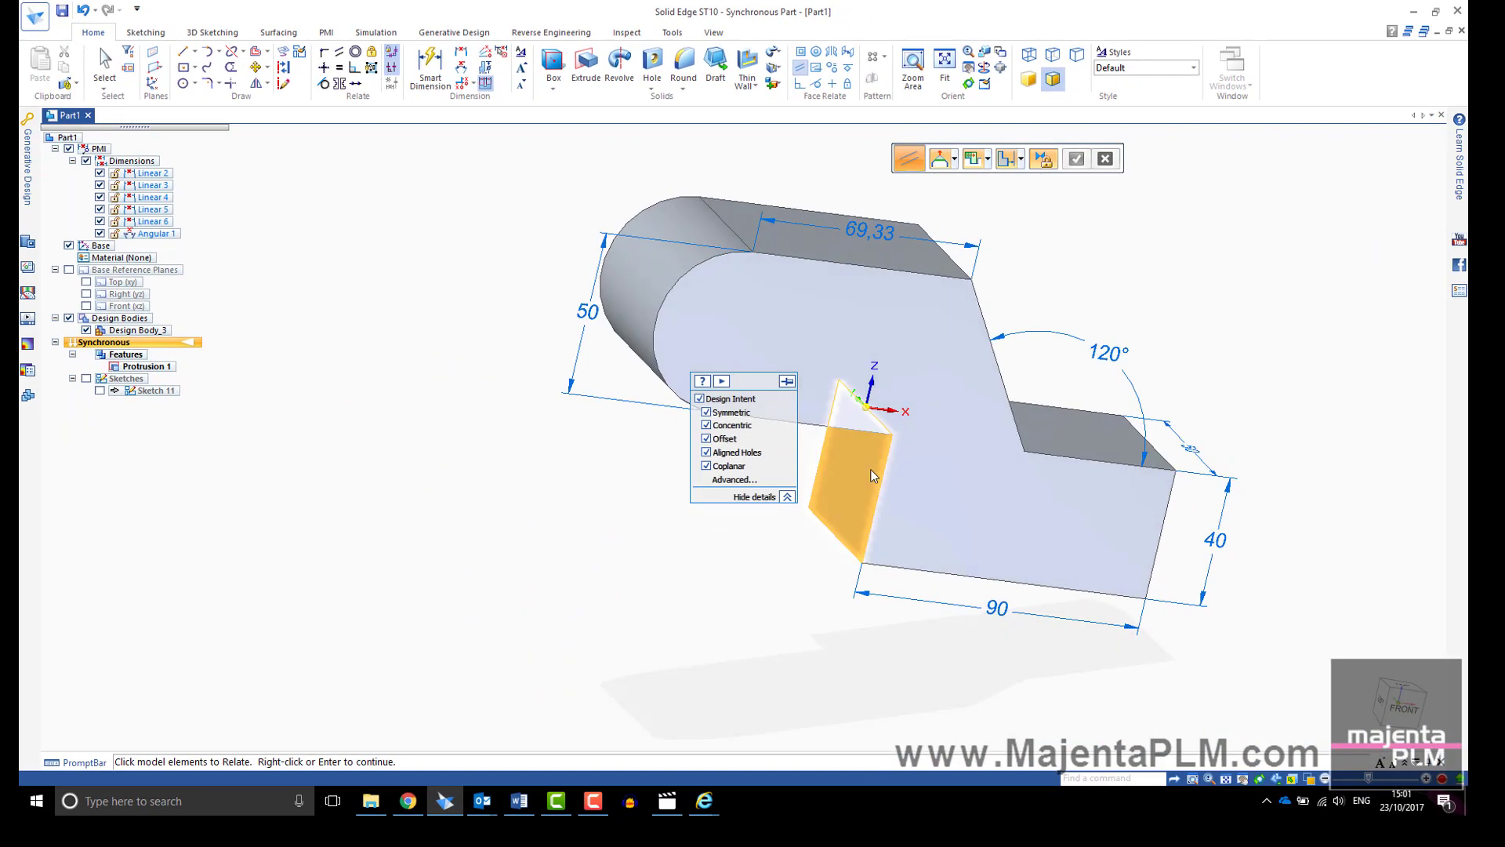
middle_click_drag(1104, 270, 939, 298)
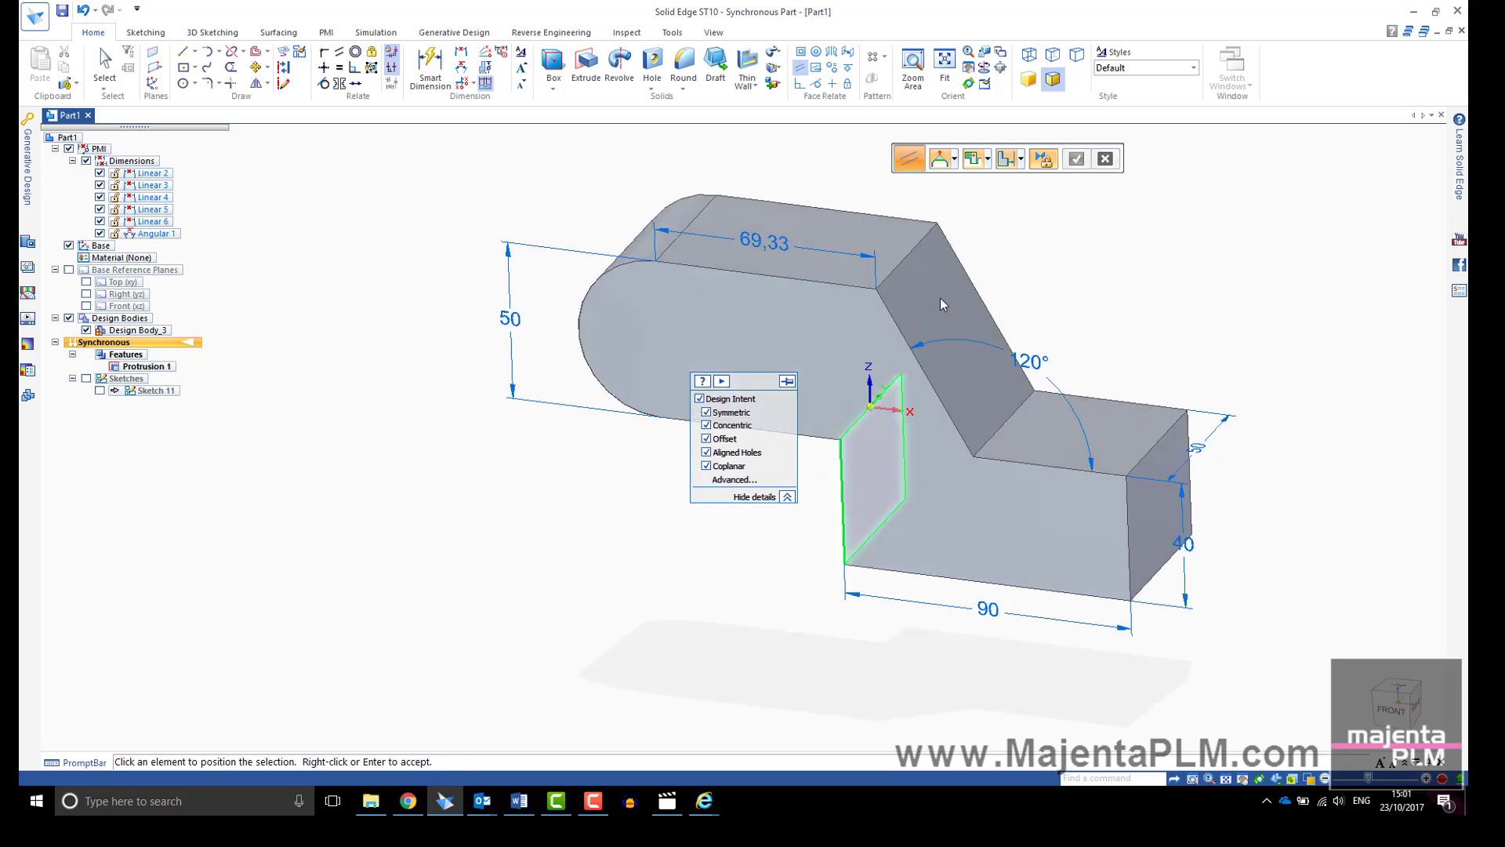
left_click(939, 298)
right_click(1235, 286)
middle_click_drag(1199, 286, 1118, 322)
- Choose an ISO Metric drill size in the hole options and place a hole concentric with the rounded end on the front face
left_click(654, 67)
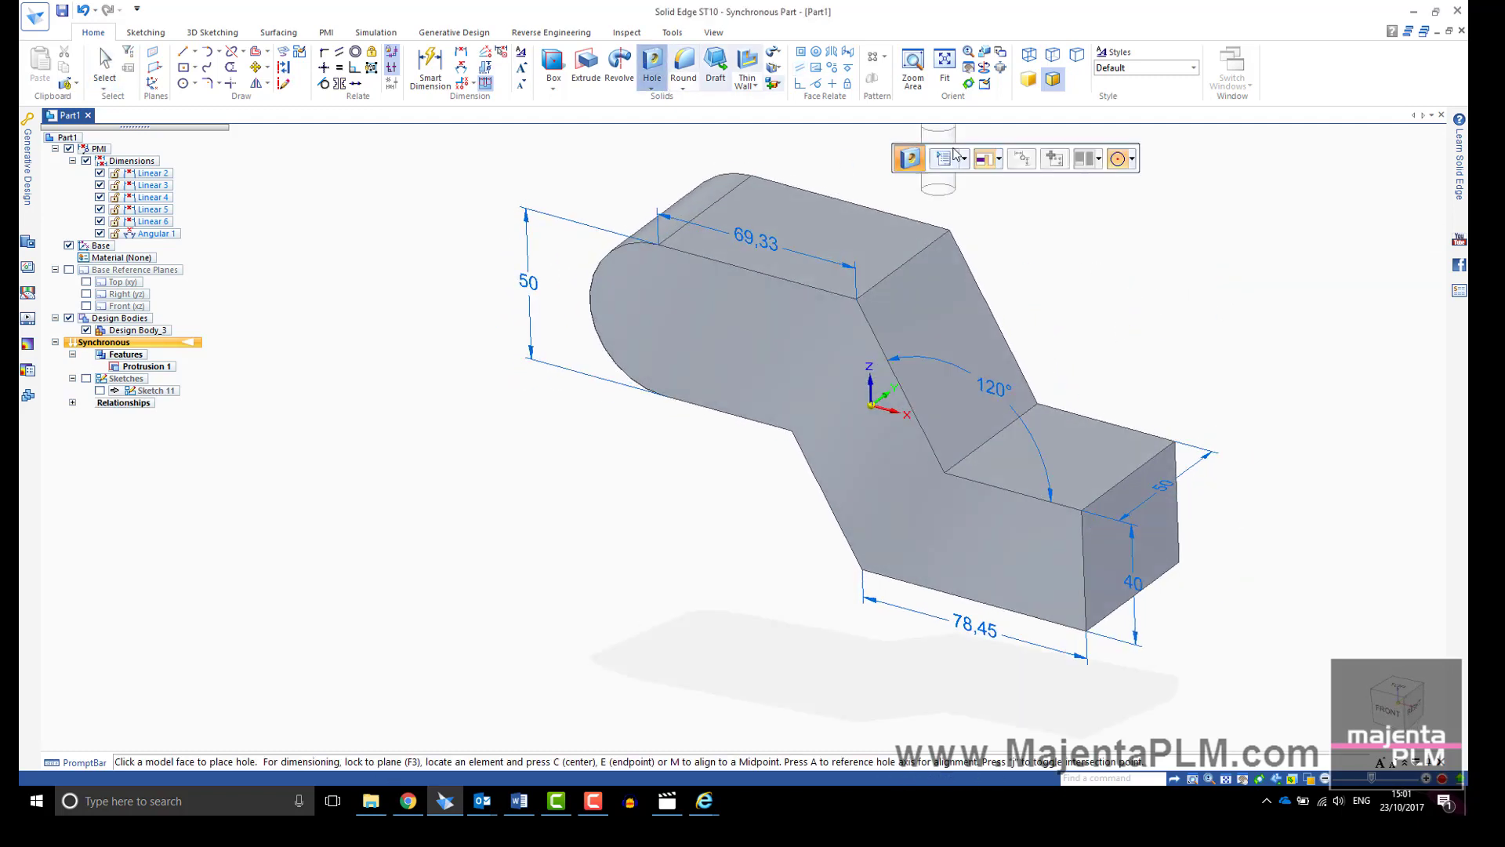
left_click(963, 161)
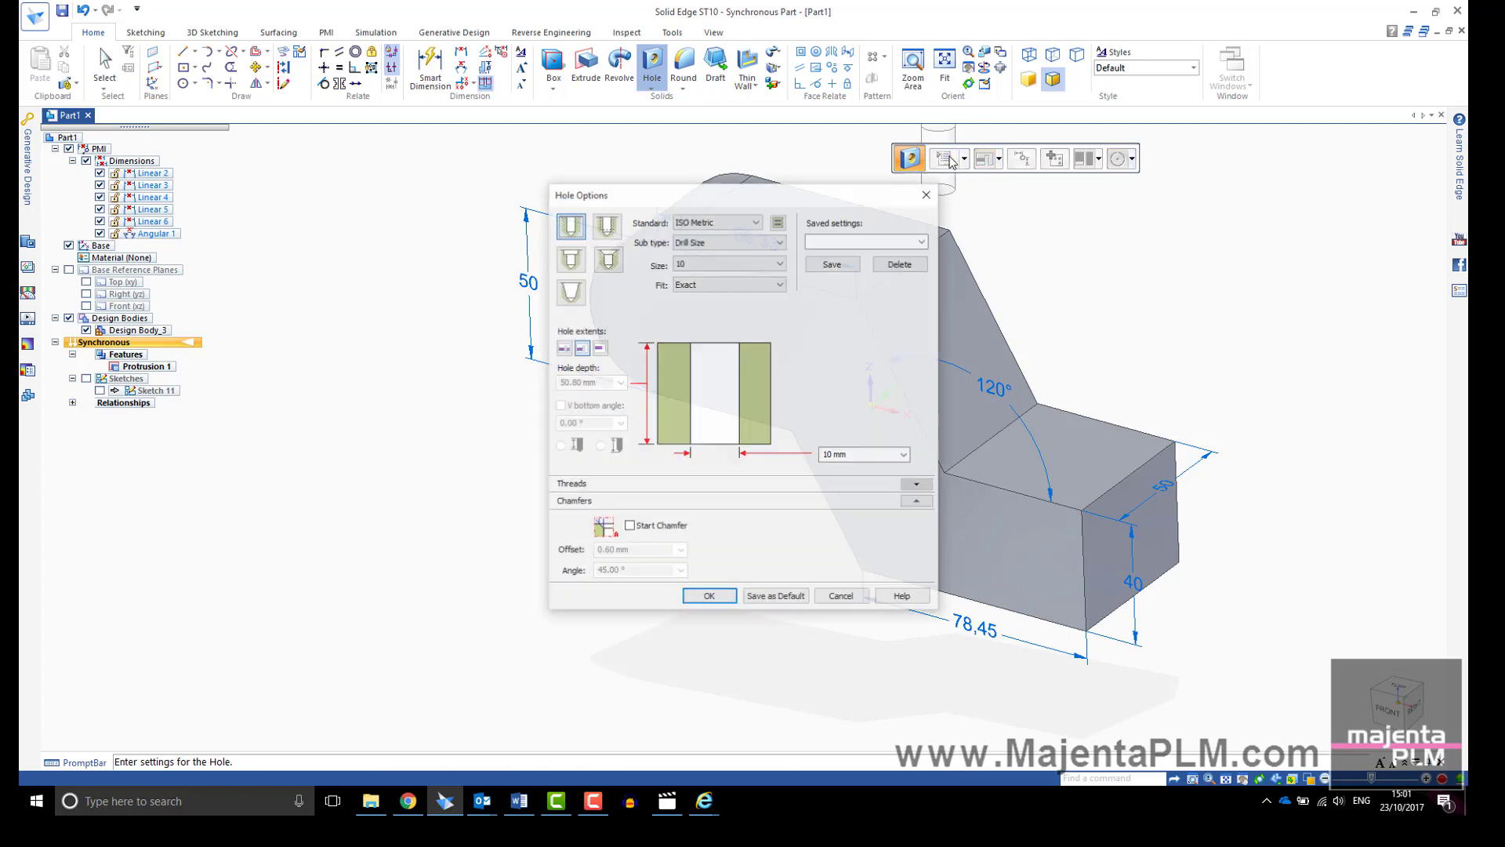
left_click(780, 263)
left_click(737, 466)
left_click(725, 600)
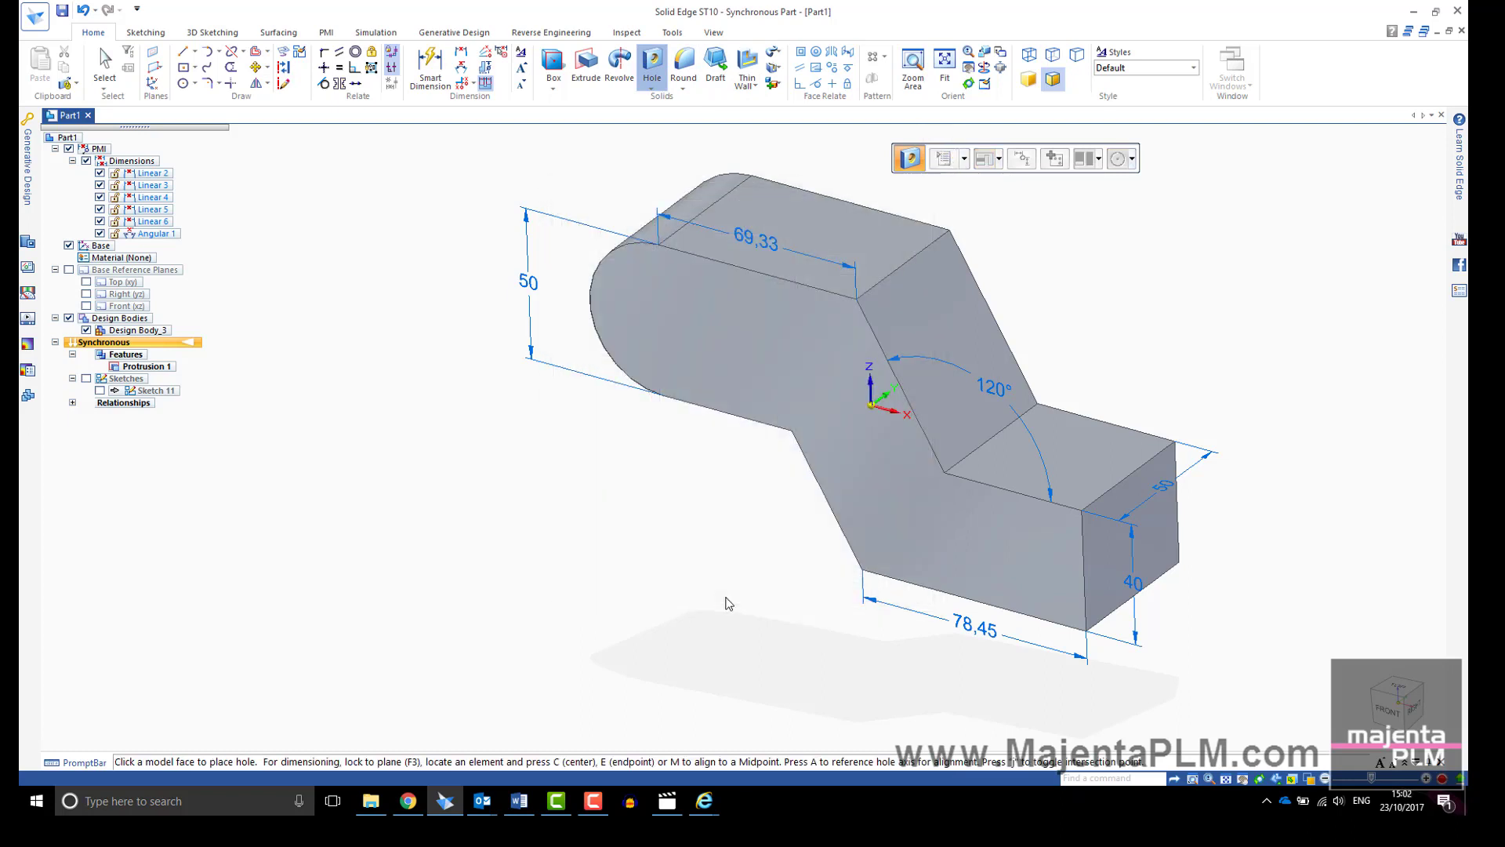
key("F3")
left_click(662, 322)
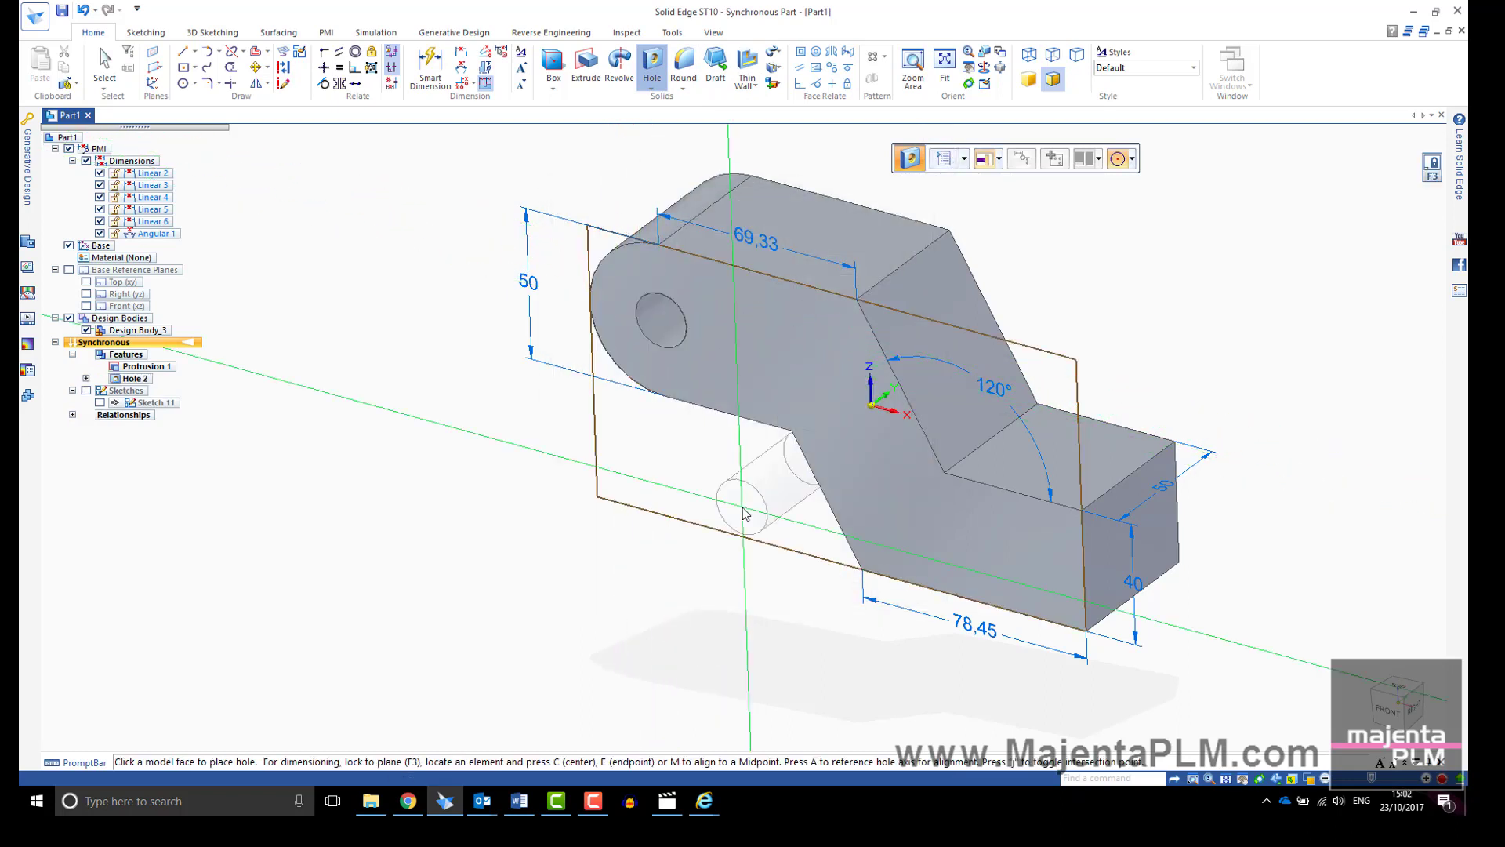
key("Escape")
- Sketch a rectangle on the lower block's top face, centred on the outer edge's midpoint and extending beyond the block
left_click(194, 67)
left_click(227, 86)
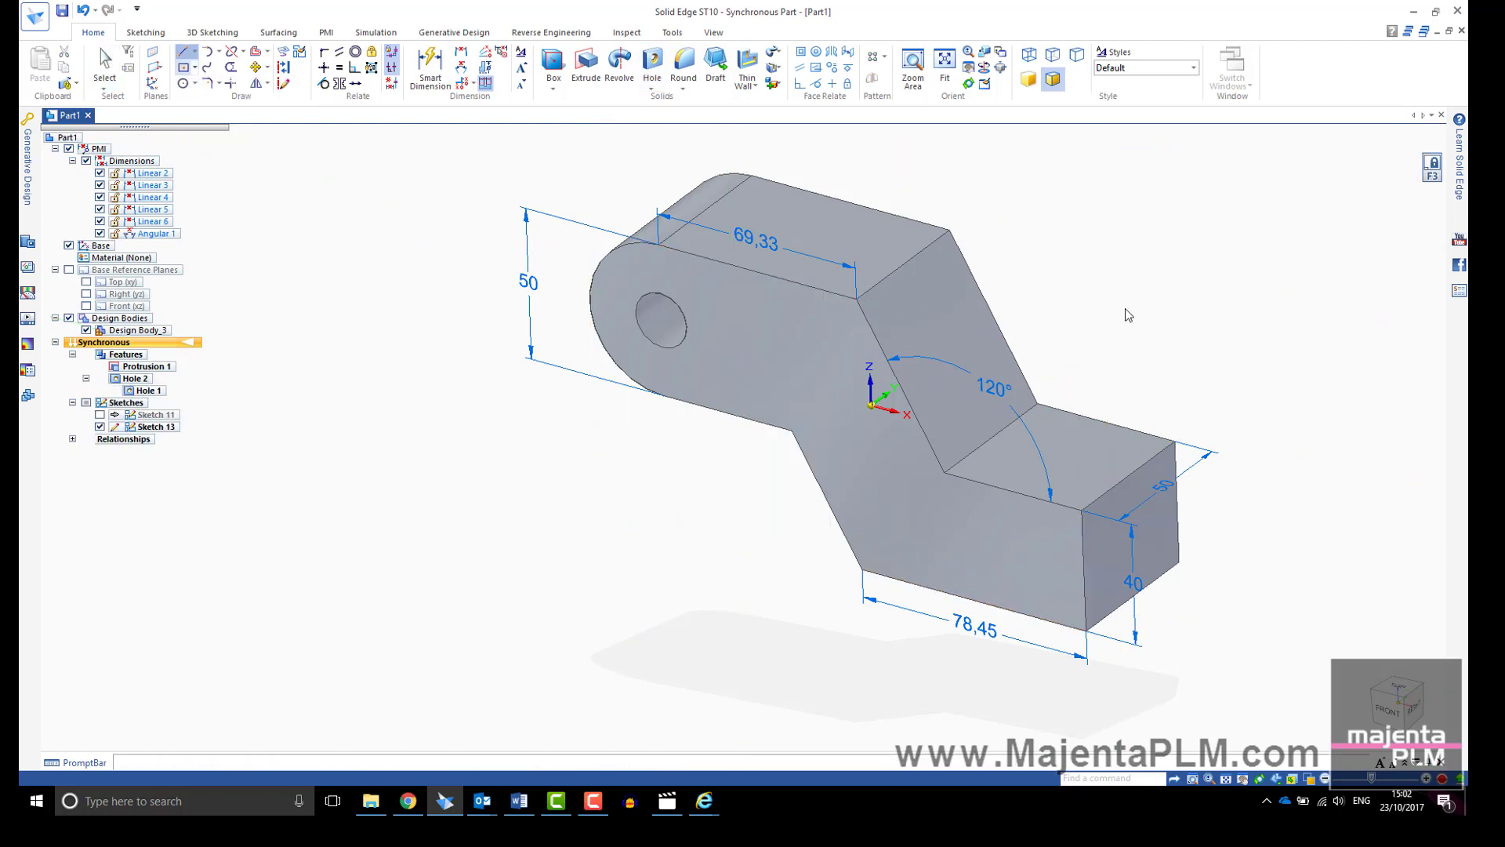
key("F3")
key("ctrl+h")
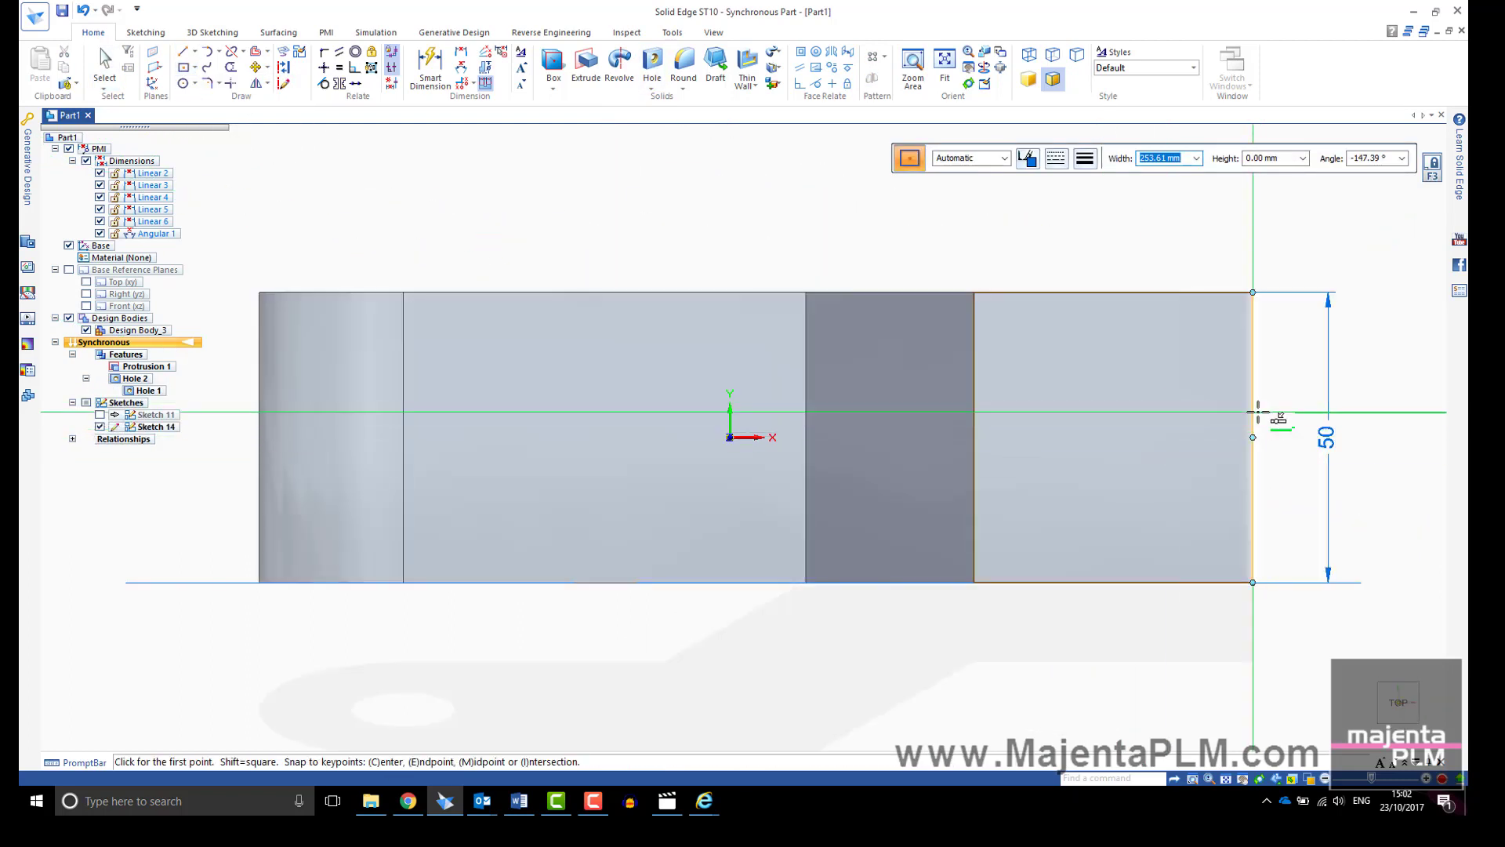
left_click(1435, 488)
left_click(1069, 386)
key("ctrl+i")
key("Escape")
- Cut the rectangle region inside the lower block down through its full height to form an open slot
left_click(1197, 543)
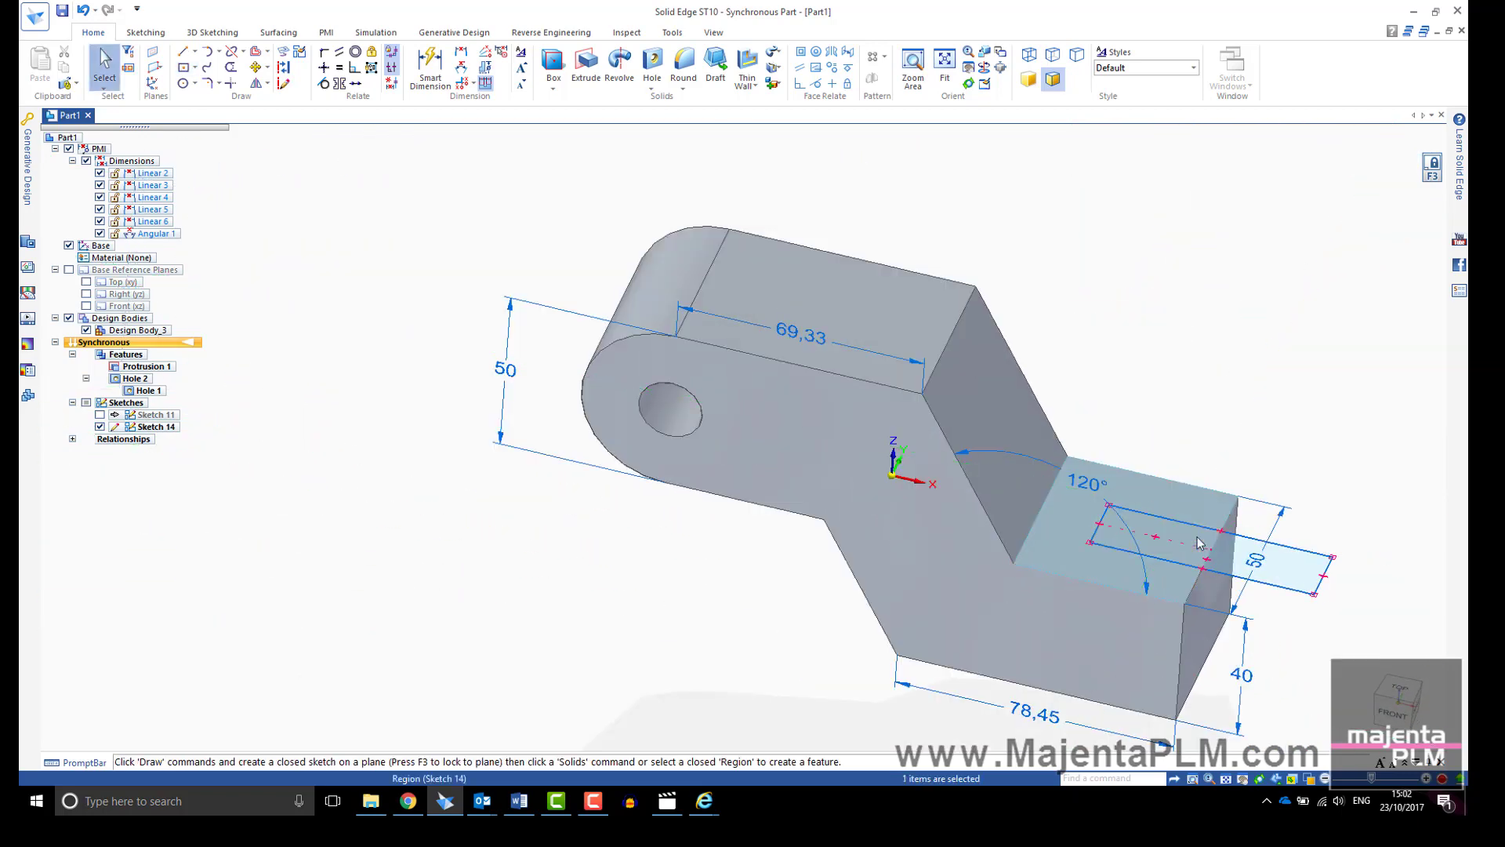
left_click(1197, 542)
left_click(1360, 658)
key("Escape")
key("ctrl+m")
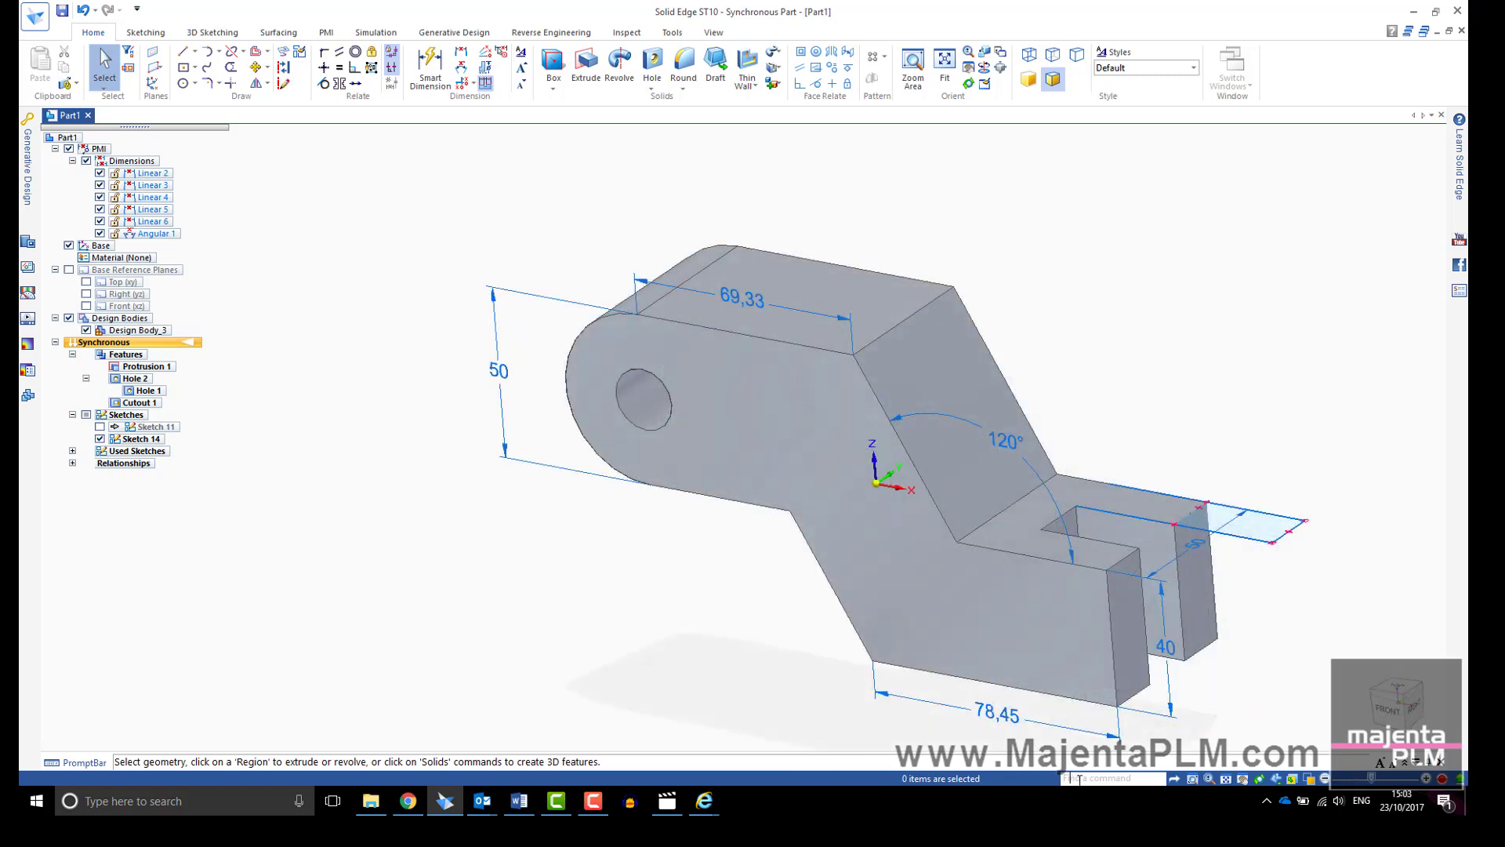
- Search the commands for "fillet" and start the Round command from the matches
left_click(1079, 778)
type("fill")
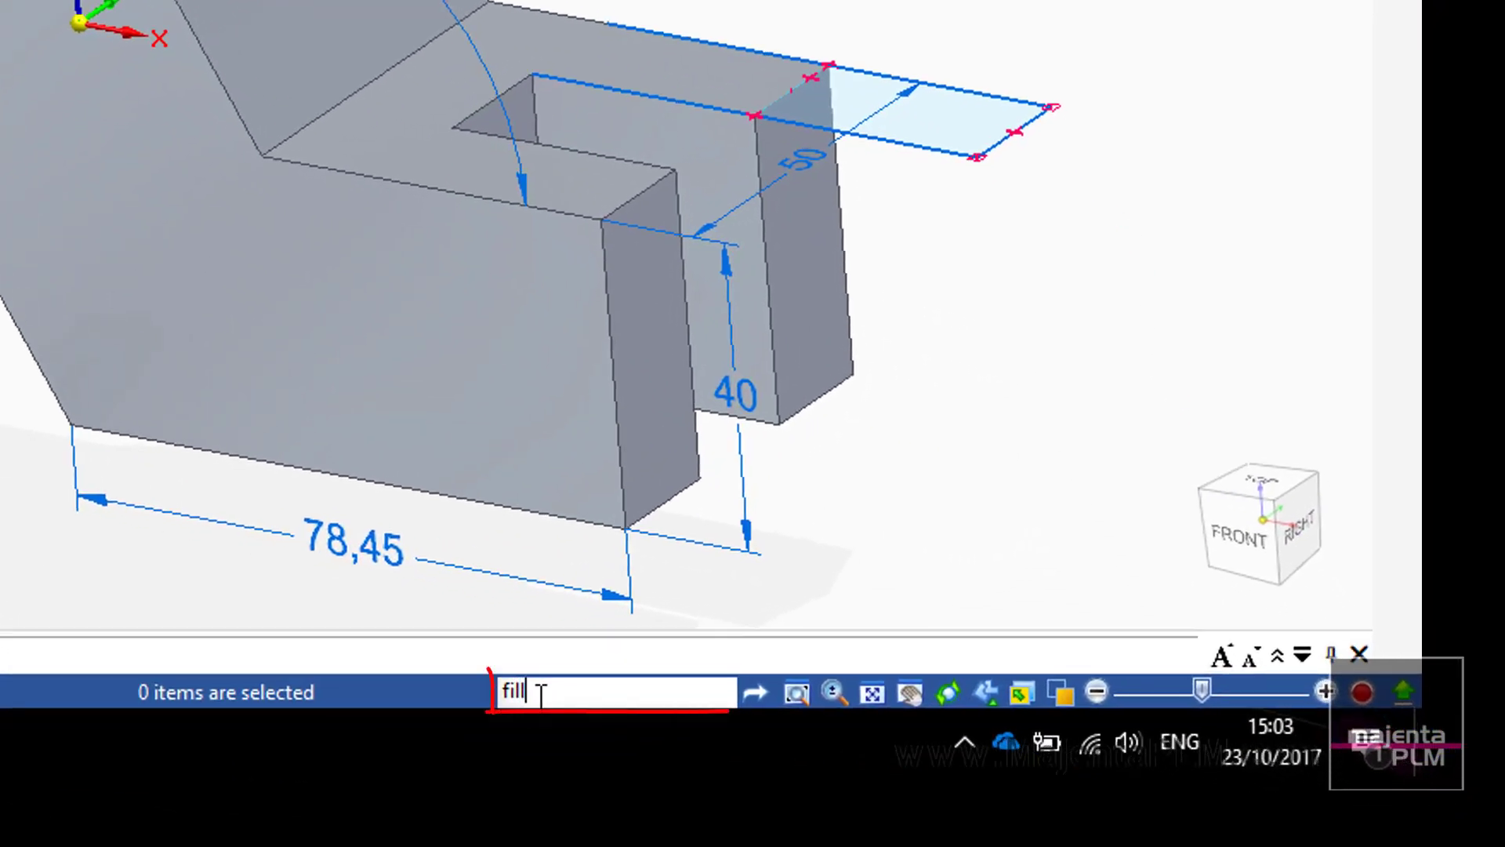
type("et")
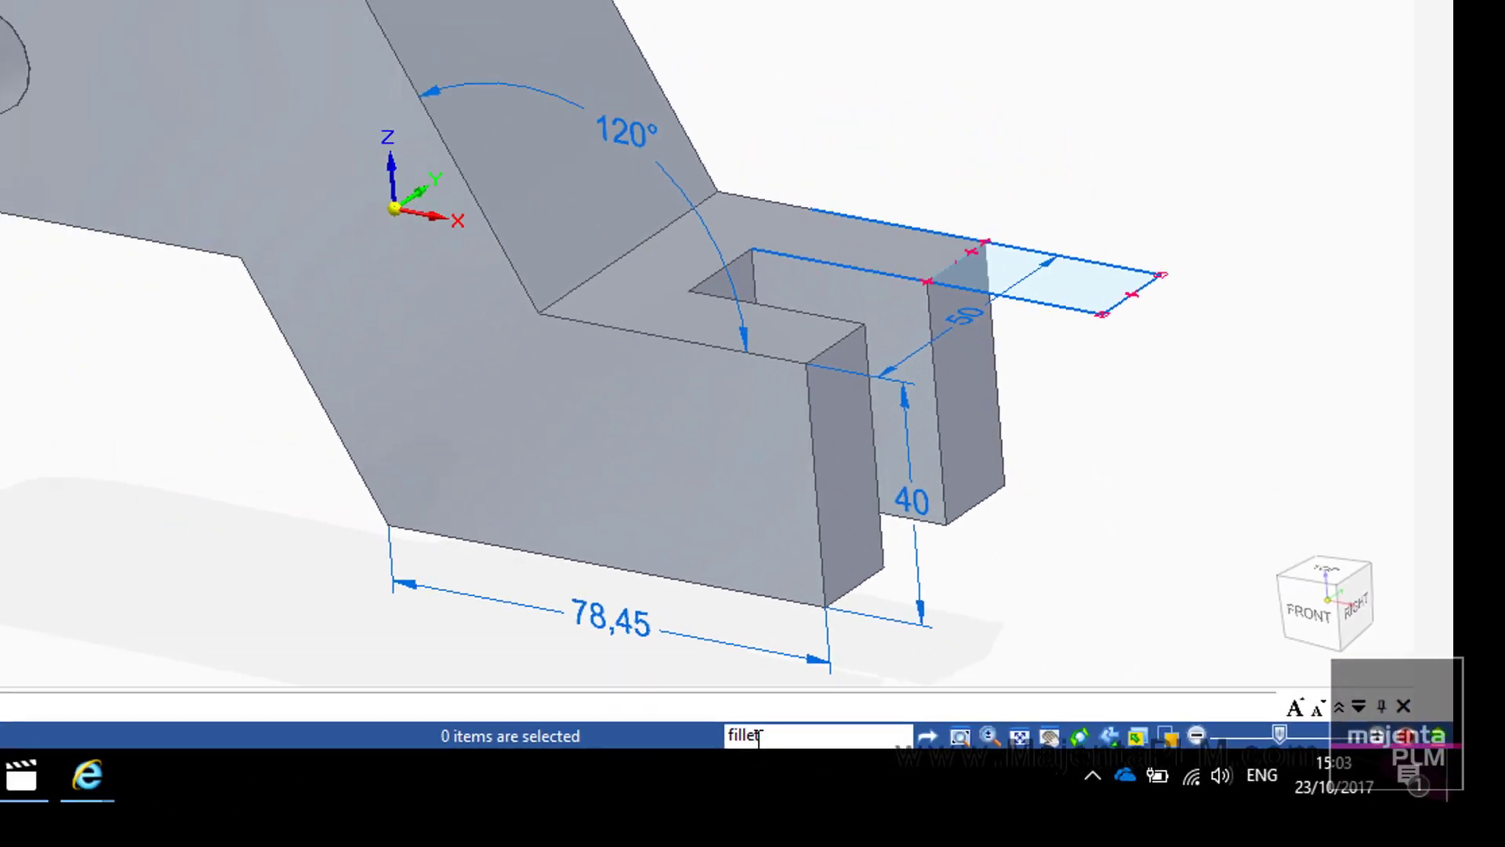
key("Return")
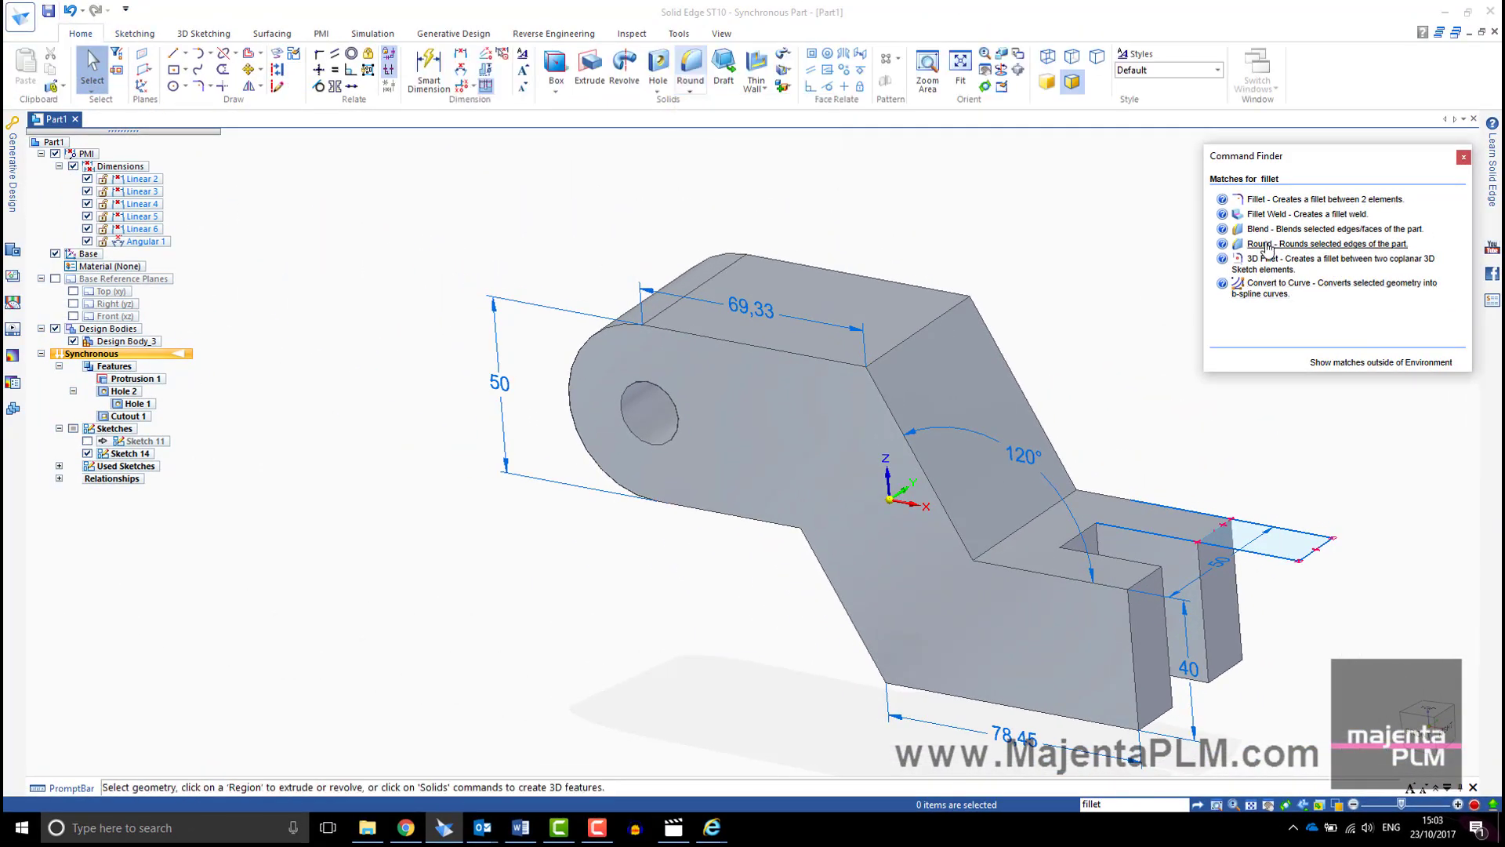
left_click(1263, 244)
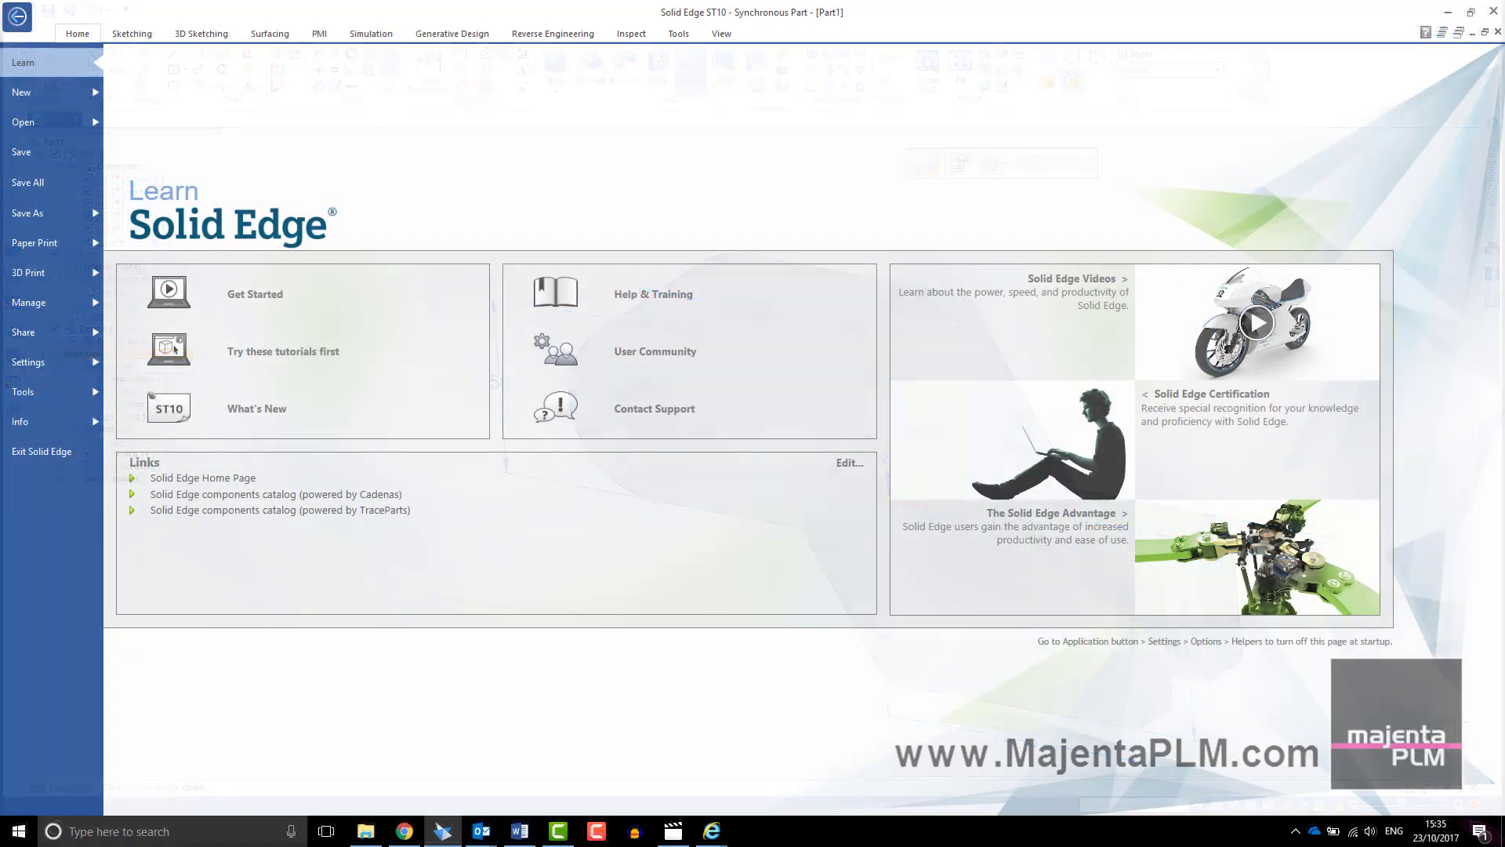